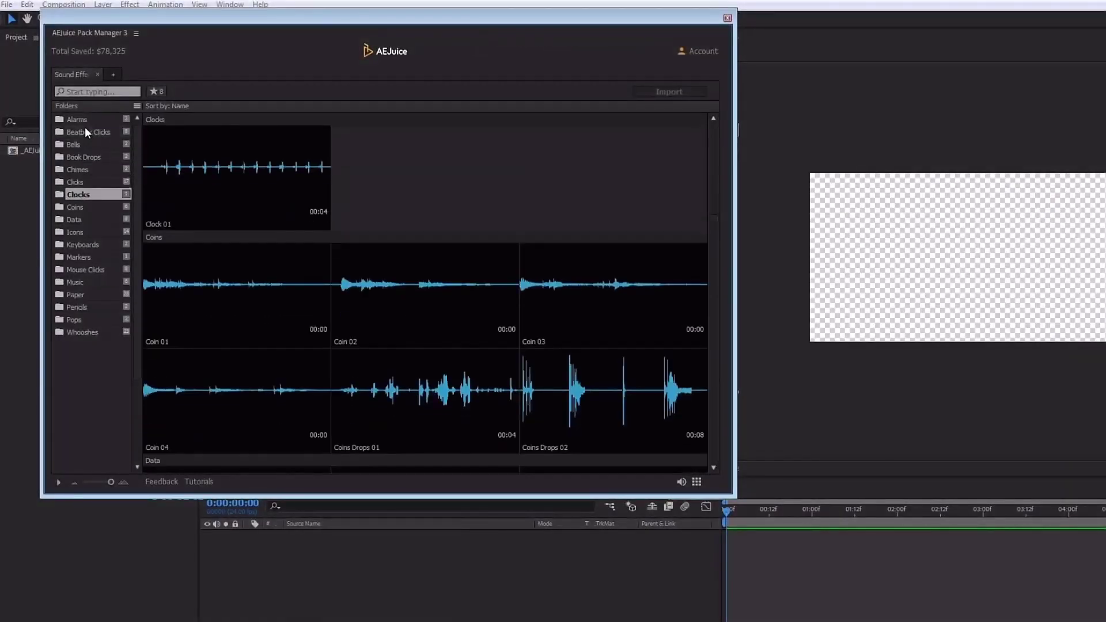
scroll(85, 127, "down", 3)
scroll(85, 127, "down", 2)
scroll(84, 127, "down", 3)
scroll(84, 127, "down", 3)
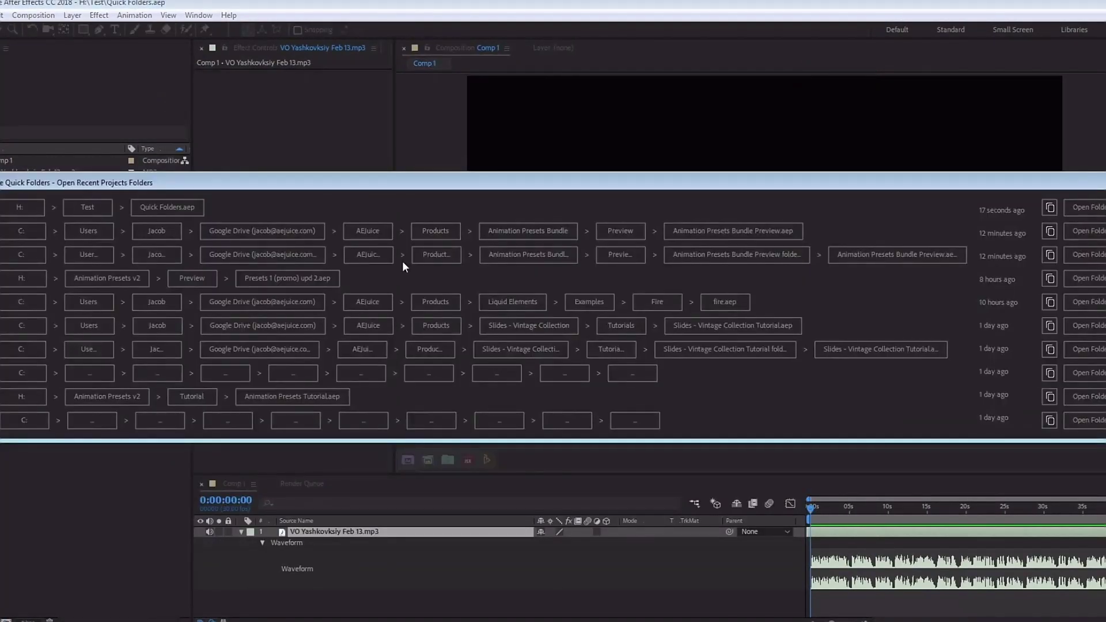
Open the project and footage folders with Quick Folders, and add the composition to My Pack.
left_click(508, 232)
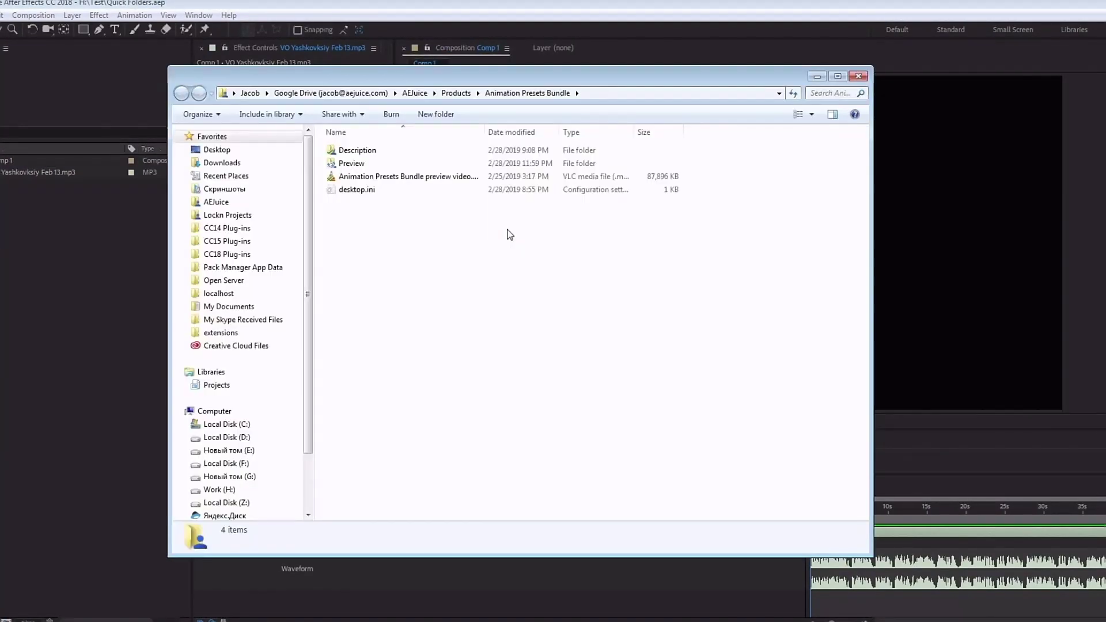
left_click(819, 78)
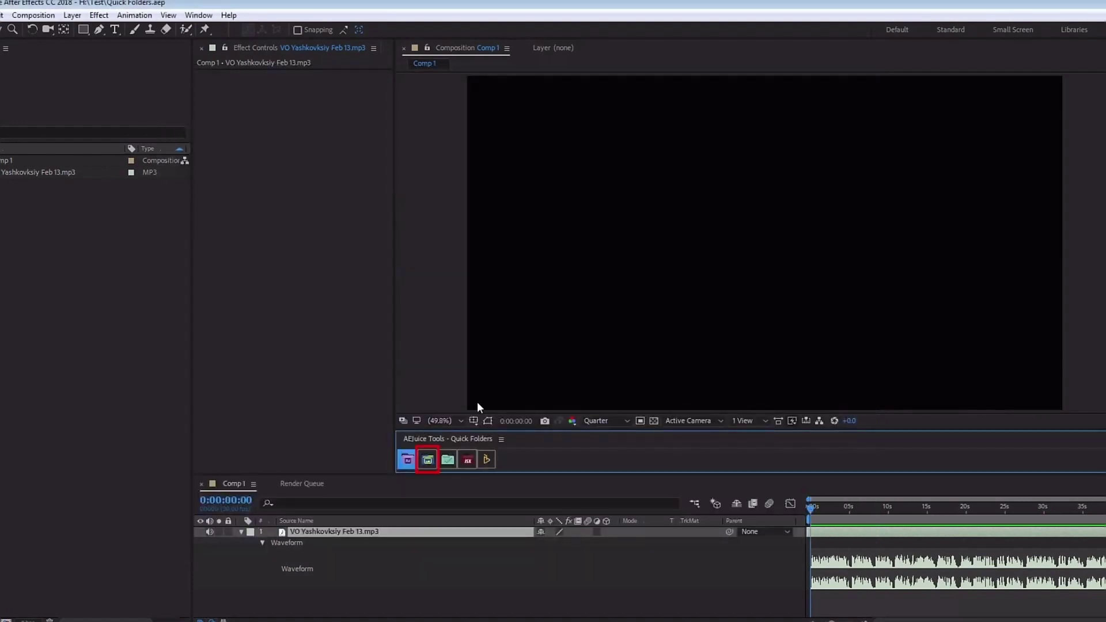
left_click(425, 457)
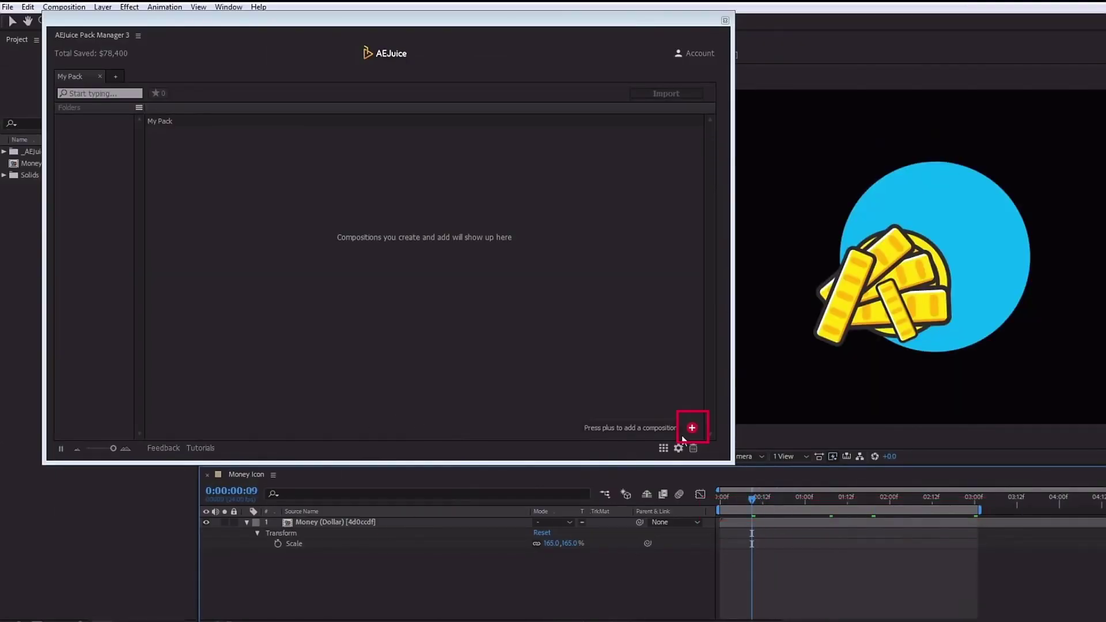
left_click(693, 428)
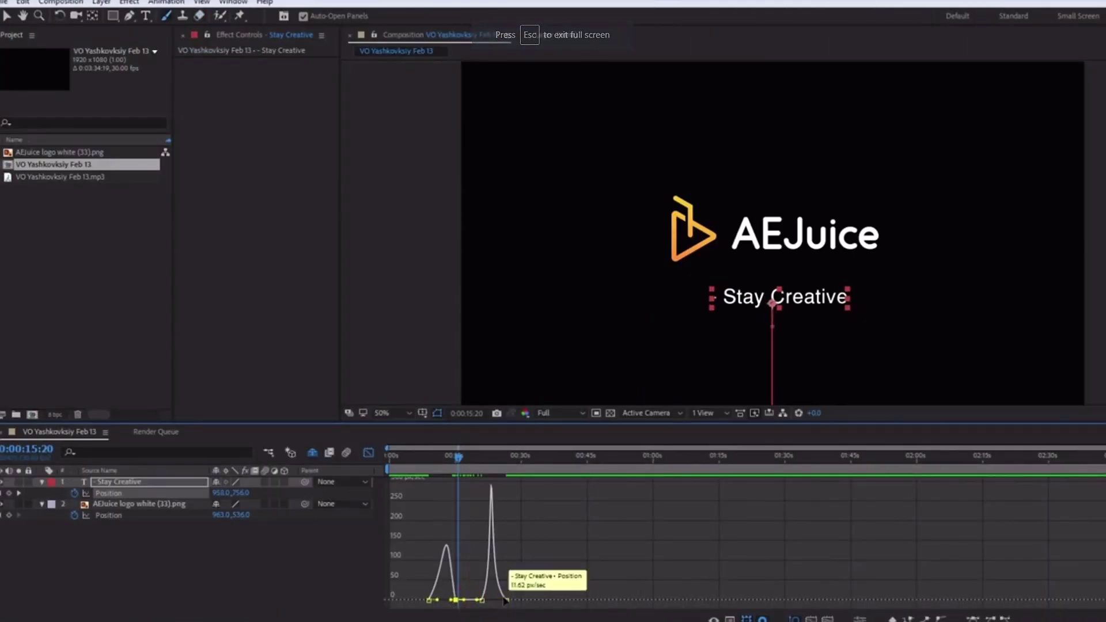
Paste the copied easing onto the keyframes with AEJuice Copy Ease.
left_click(505, 601)
key("ctrl+v")
left_click(233, 2)
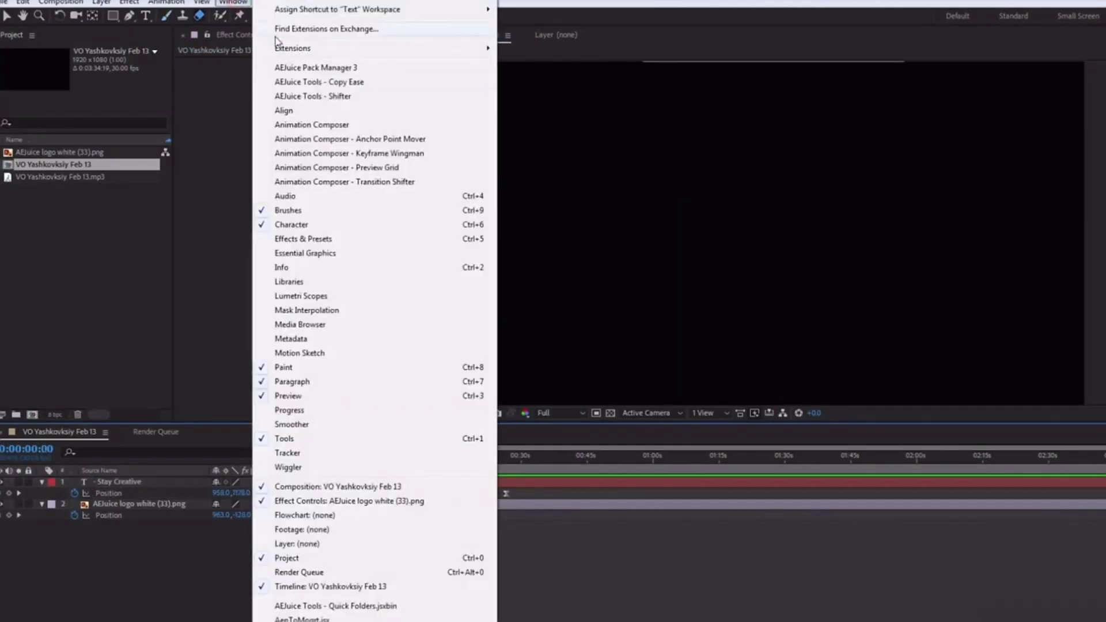
left_click(343, 83)
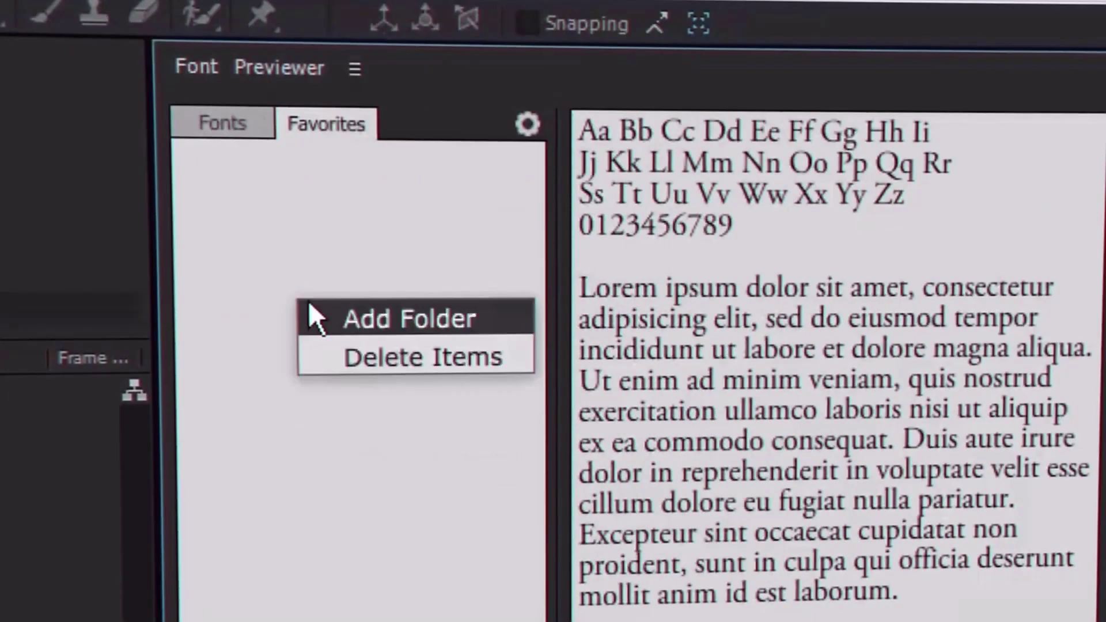
Create two favourite font folders and add Century Gothic through Cooper to Favorites.
left_click(307, 313)
right_click(325, 372)
left_click(346, 374)
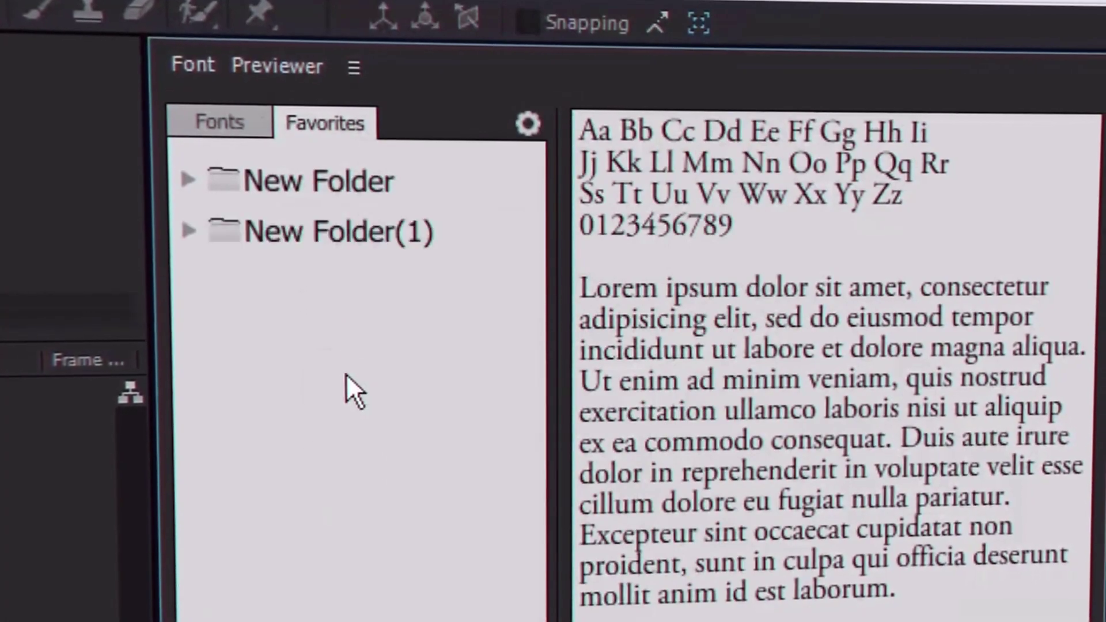
left_click(221, 121)
left_click(380, 423, "shift")
right_click(384, 423)
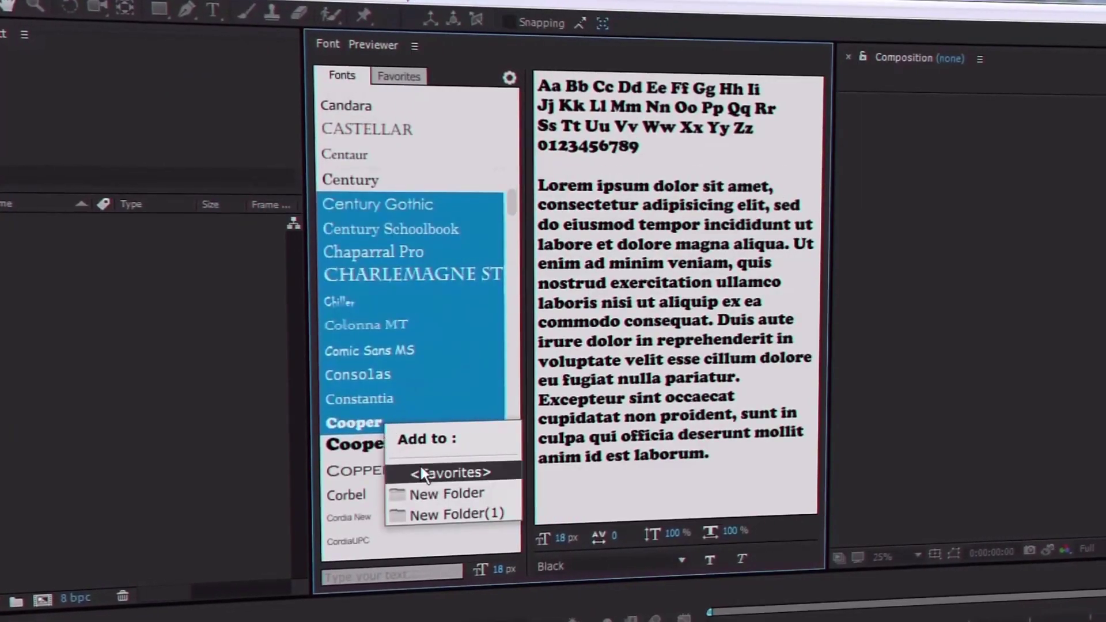
left_click(420, 470)
Move the favourites Century Gothic through Comic Sans MS into New Folder, then select Consolas.
left_click(385, 73)
left_click(385, 184)
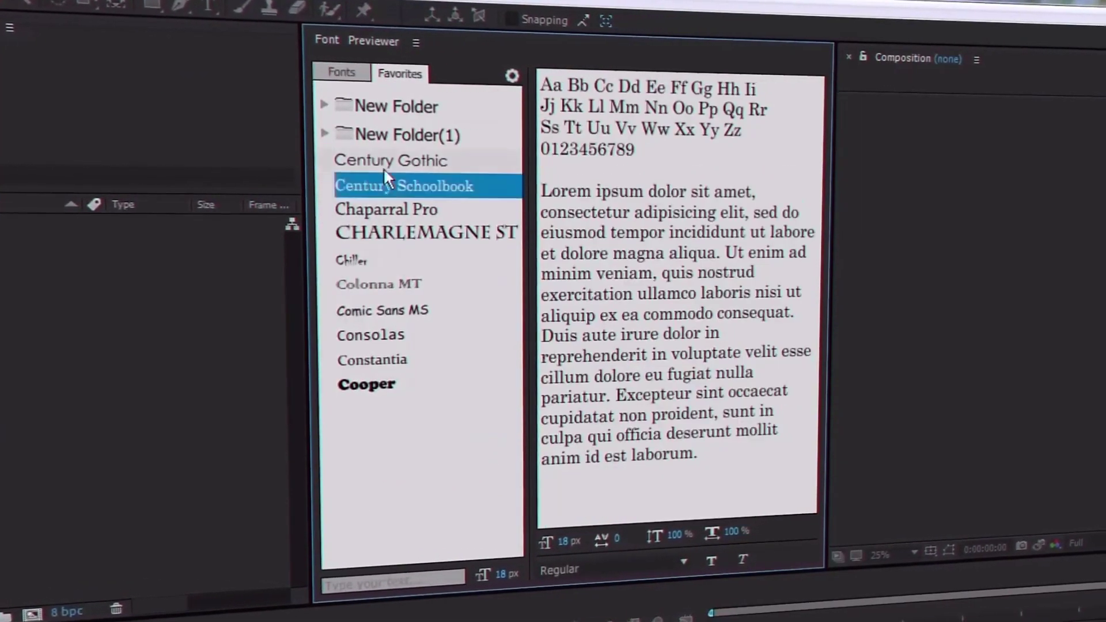
left_click(383, 160)
left_click(383, 310, "shift")
left_click_drag(383, 310, 396, 106)
left_click(373, 337)
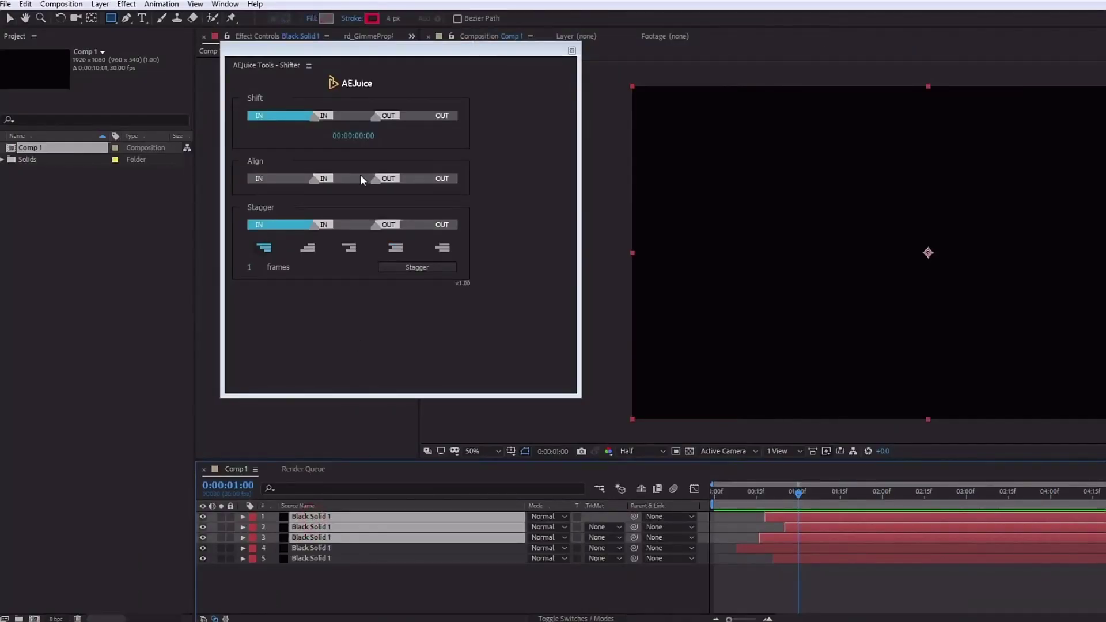
Use Shifter to make all five layers start and end at the current time.
left_click(355, 136)
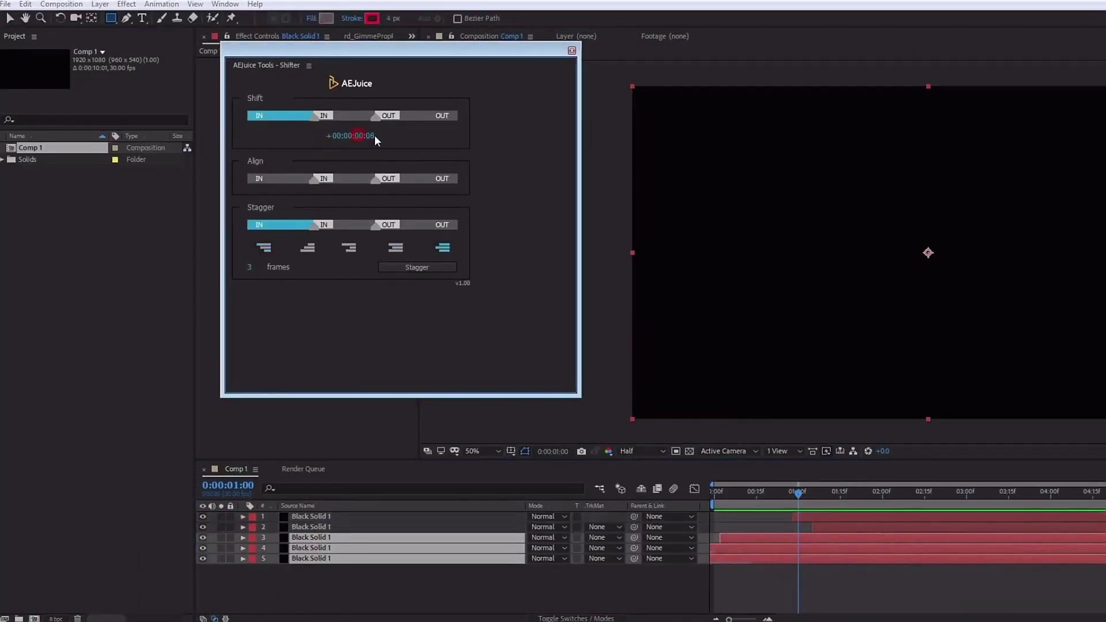
key("ctrl+a")
left_click(272, 180)
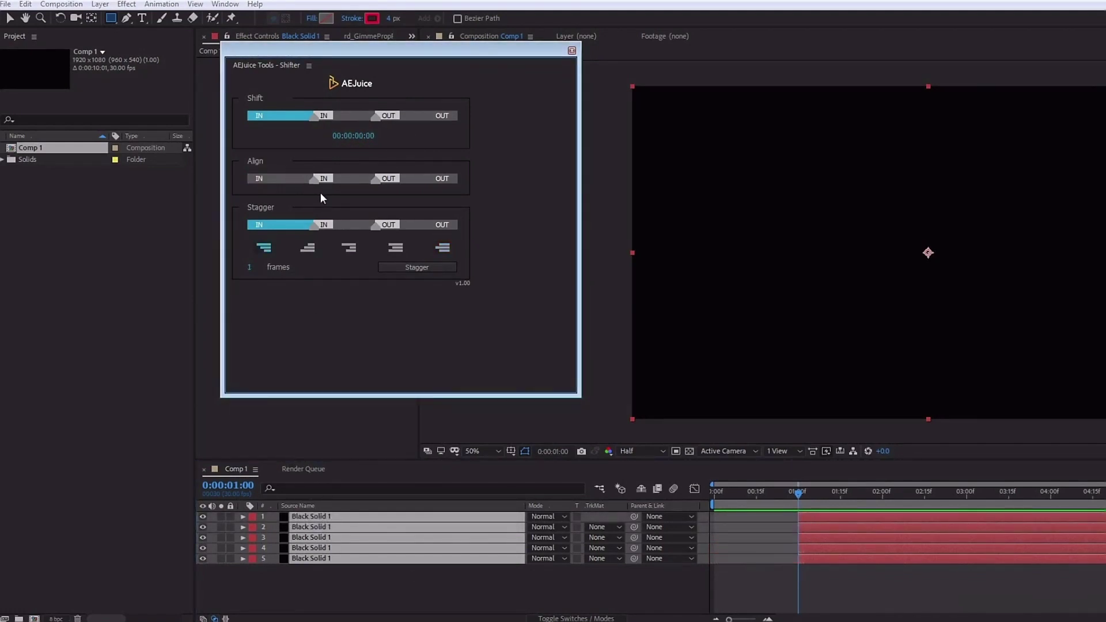
left_click(441, 178)
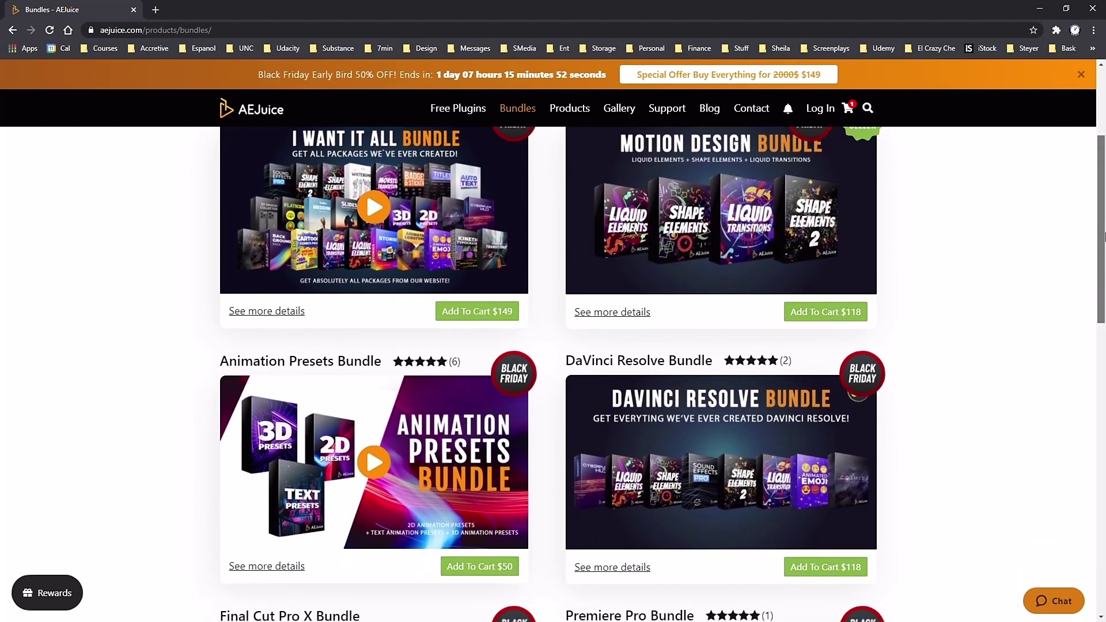
scroll(554, 372, "down", 2)
Scroll down the AEJuice Bundles page to browse the offers.
left_click_drag(1103, 264, 1101, 463)
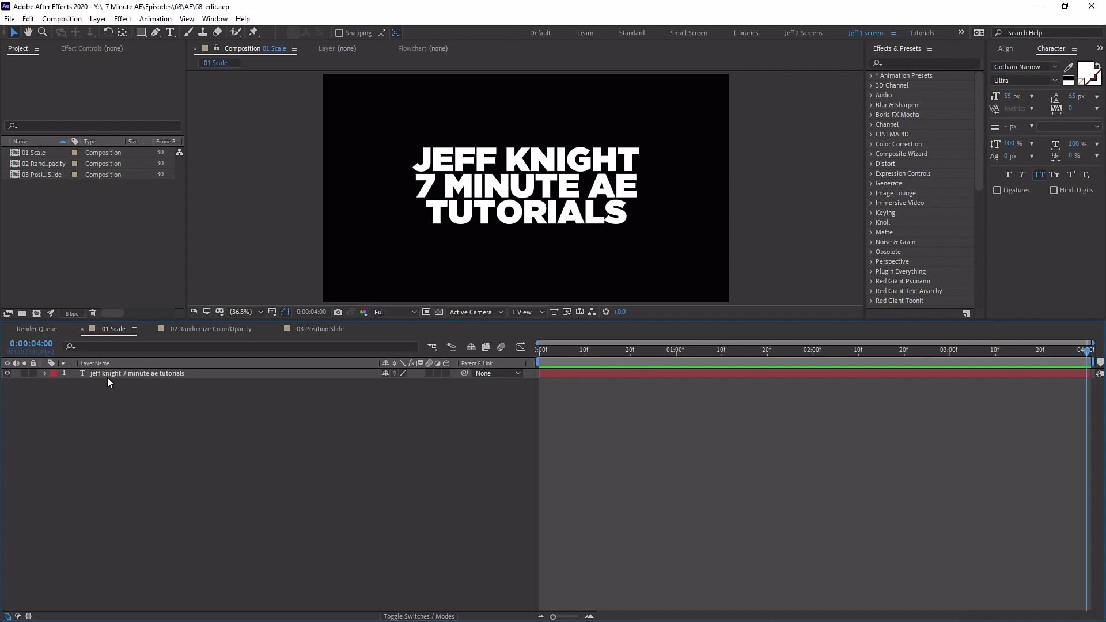
Select the title text layer and twirl it open to show its Text and Transform groups.
left_click(107, 378)
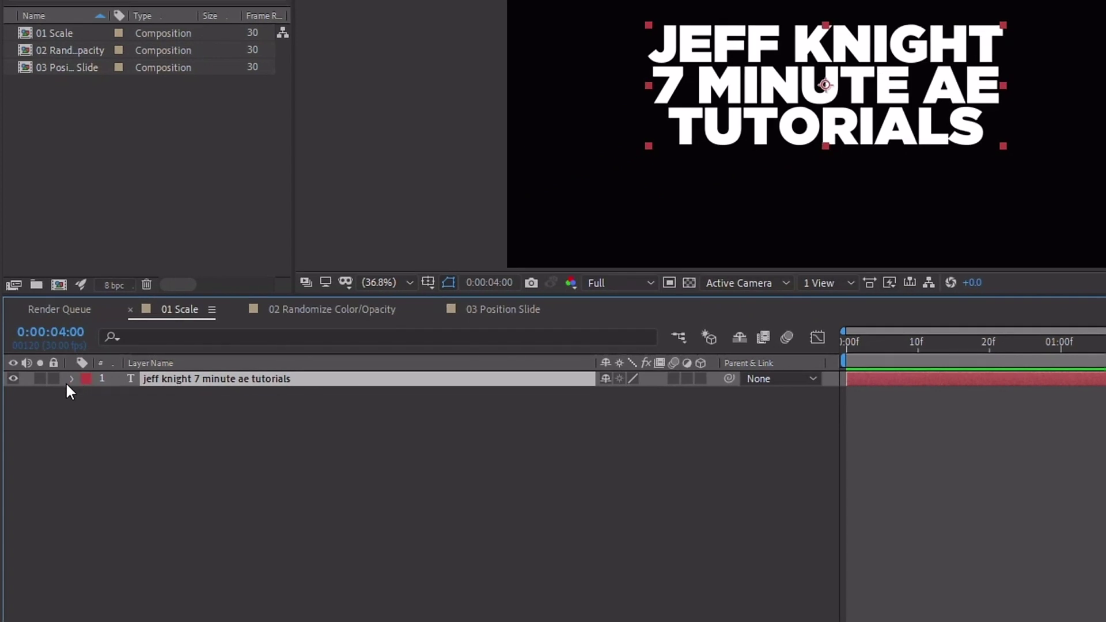
left_click(71, 379)
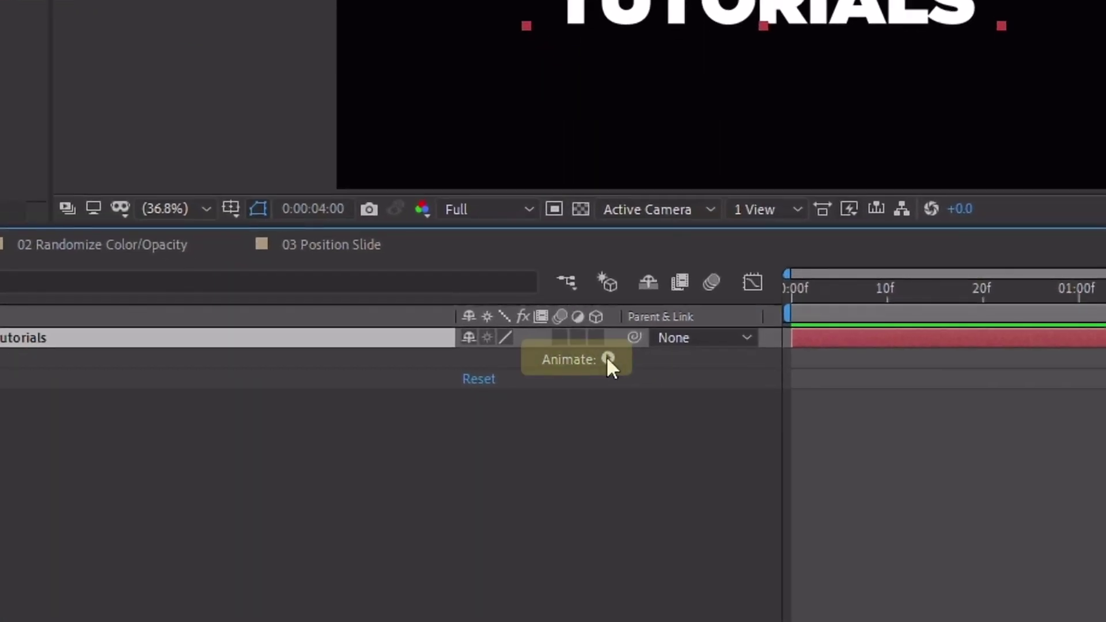
Add a Scale animator to the text and rename it SCALE MIDDLE.
left_click(608, 361)
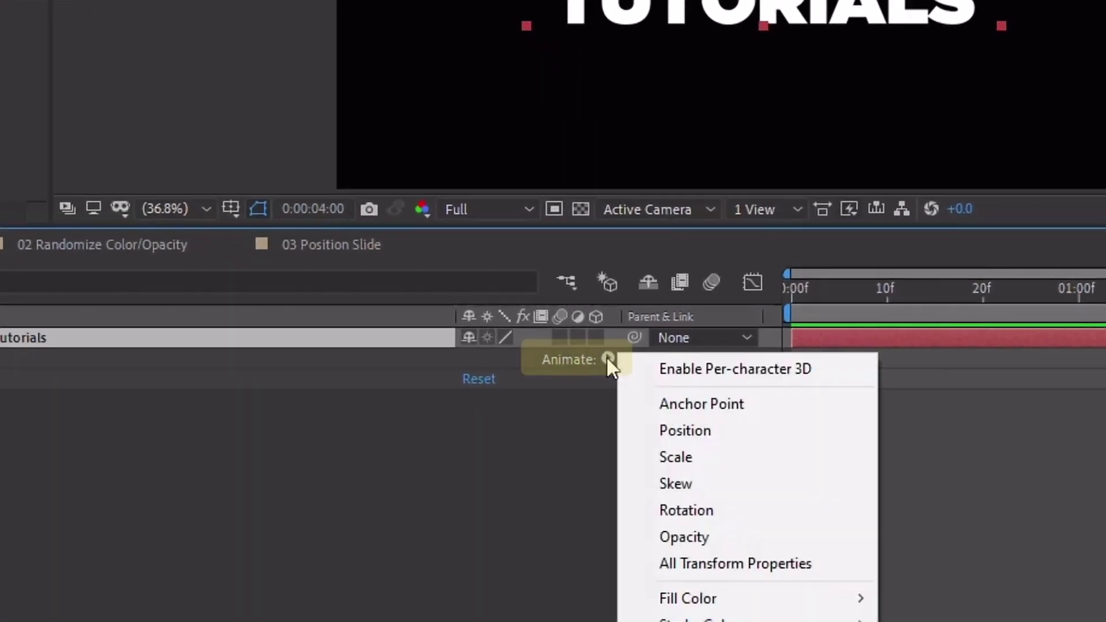
left_click(673, 457)
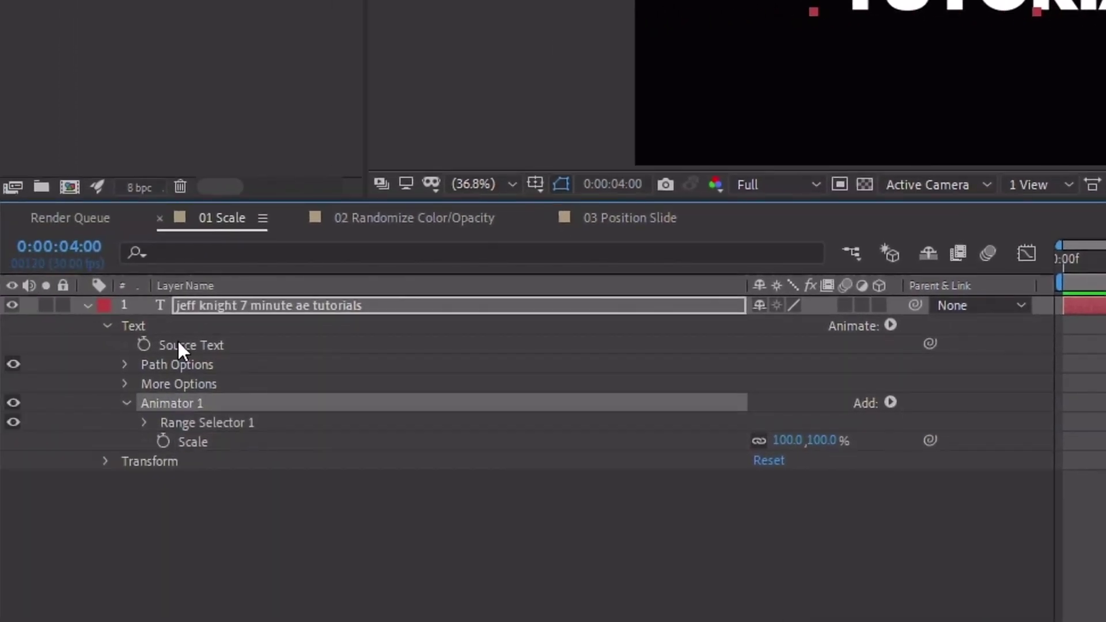
key("Return")
type("SCAL")
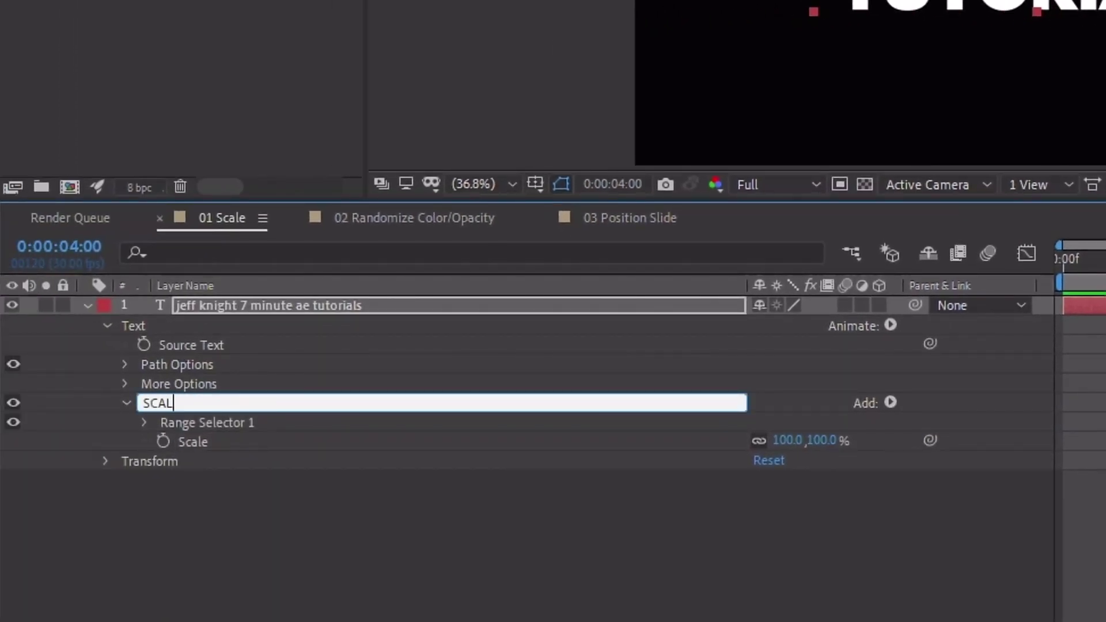
type("E MIDDLE")
left_click(177, 384)
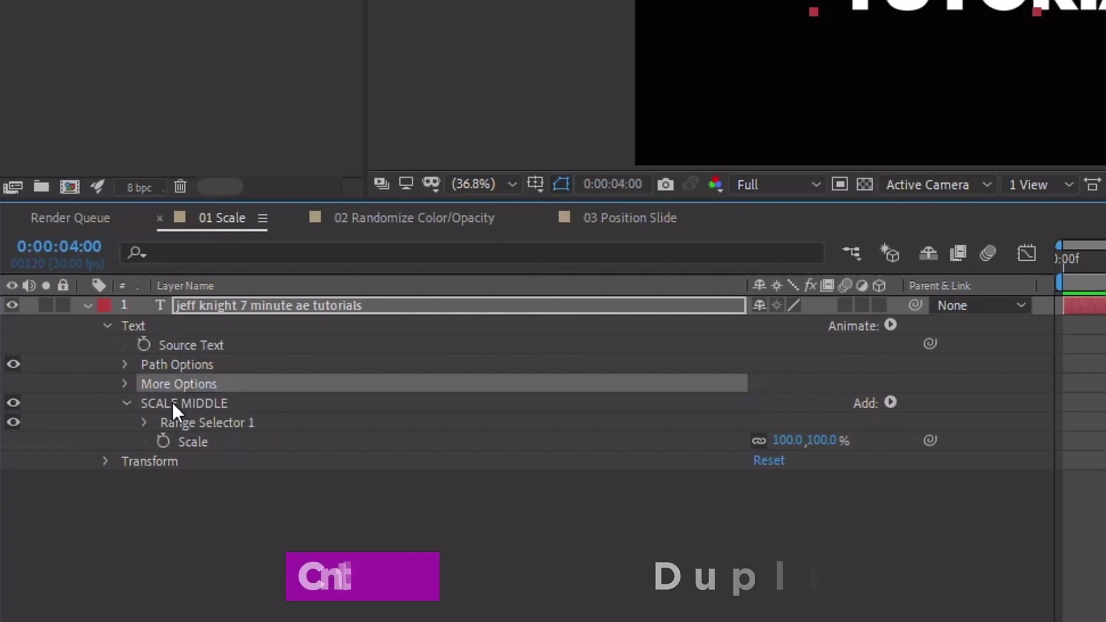
Duplicate SCALE MIDDLE, name the copy SCALE START, and collapse the animator group.
left_click(172, 403)
key("ctrl+d")
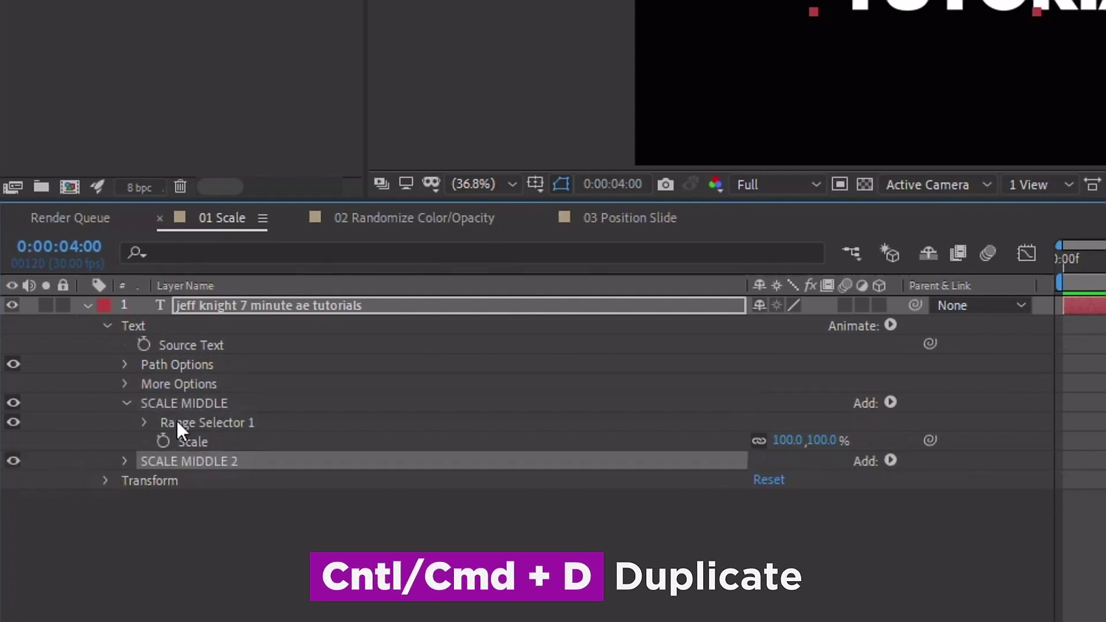
key("Return")
type("SCALE START")
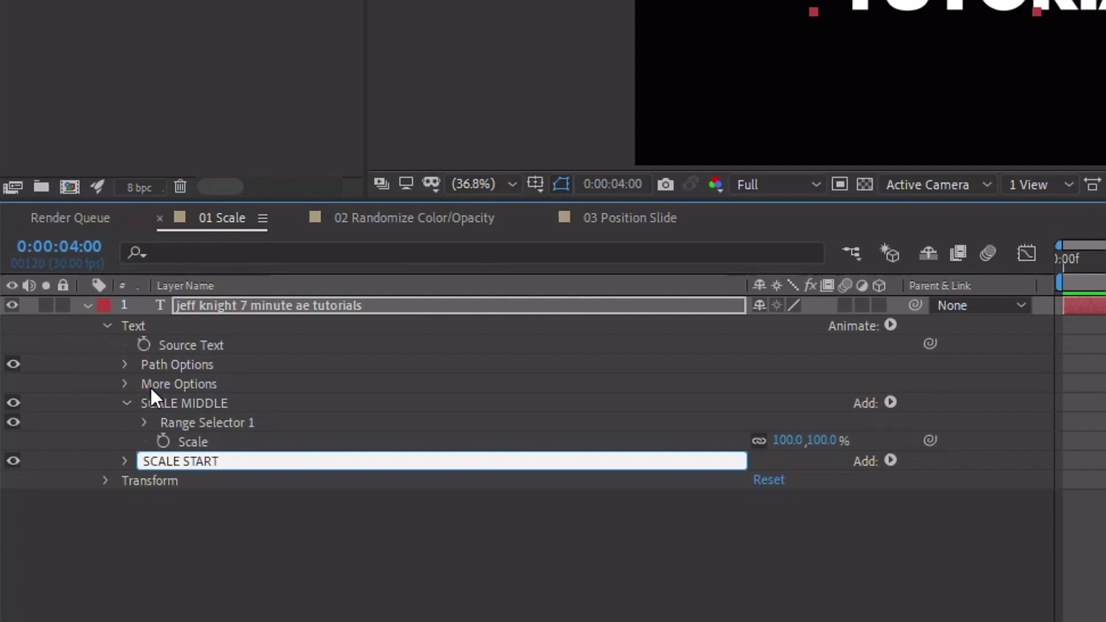
key("Return")
left_click(128, 400)
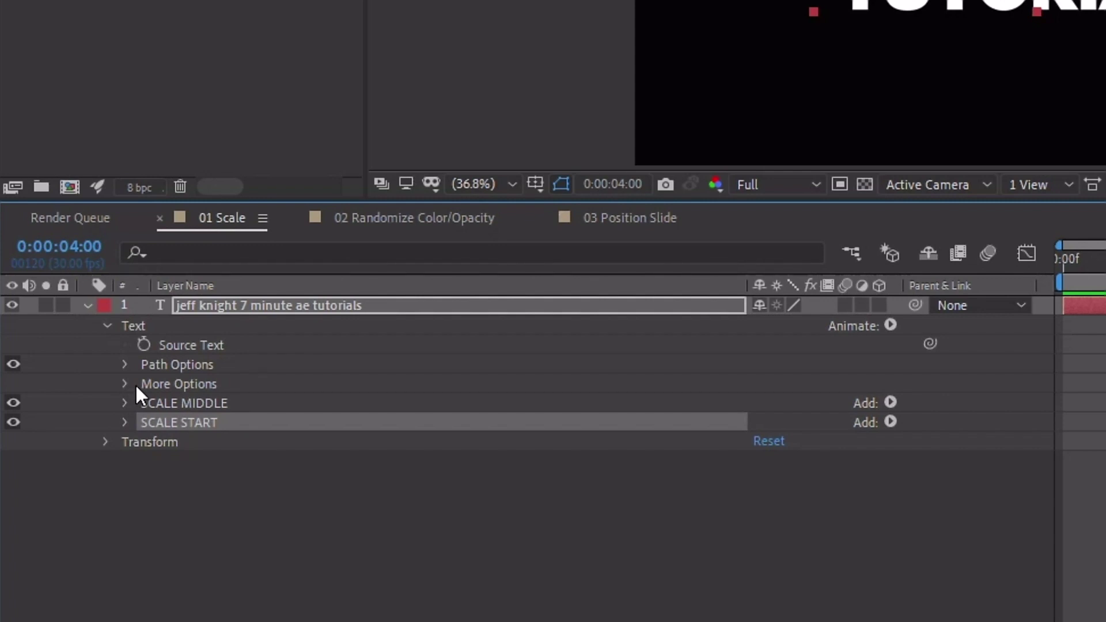
Show only the title layer's Position, Scale, Rotation and Opacity properties.
left_click(240, 309)
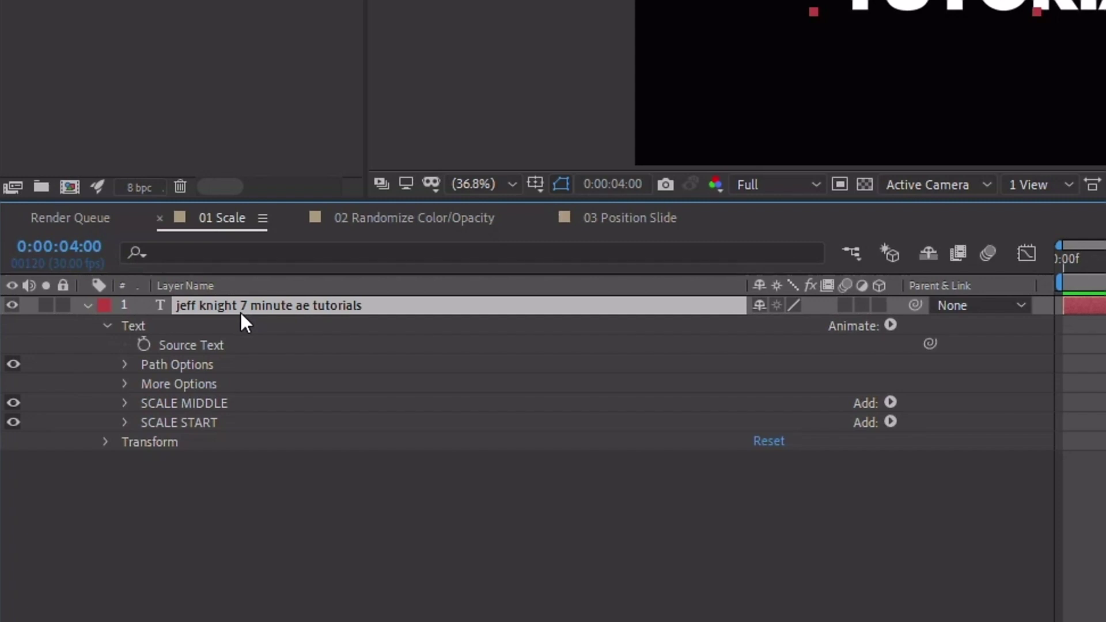
key("p")
key("shift+s")
key("shift+r")
key("shift+t")
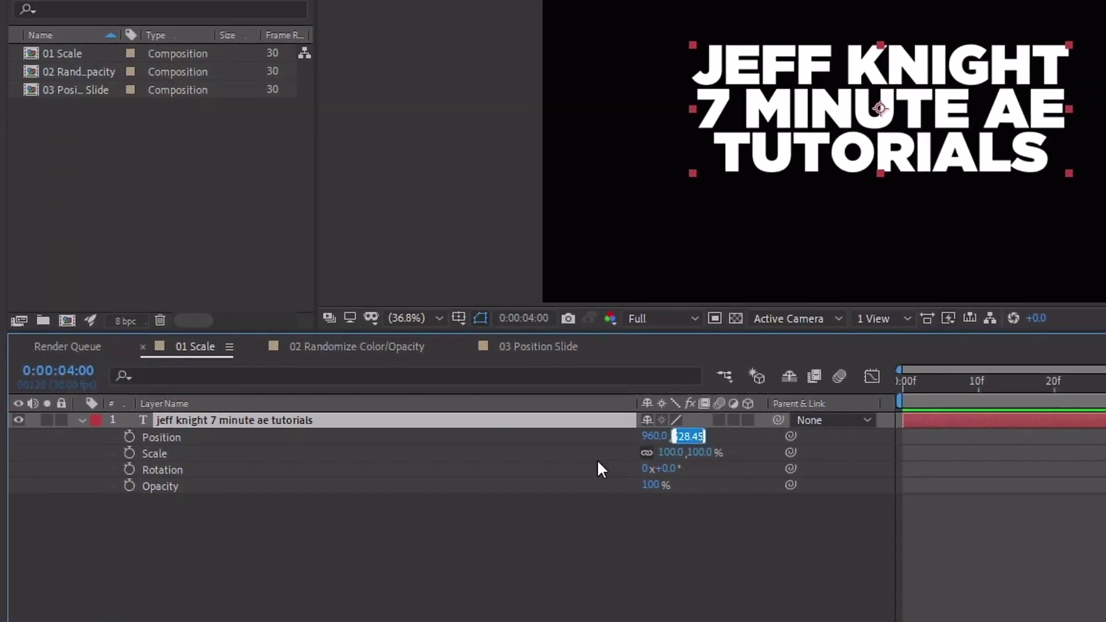
type("540")
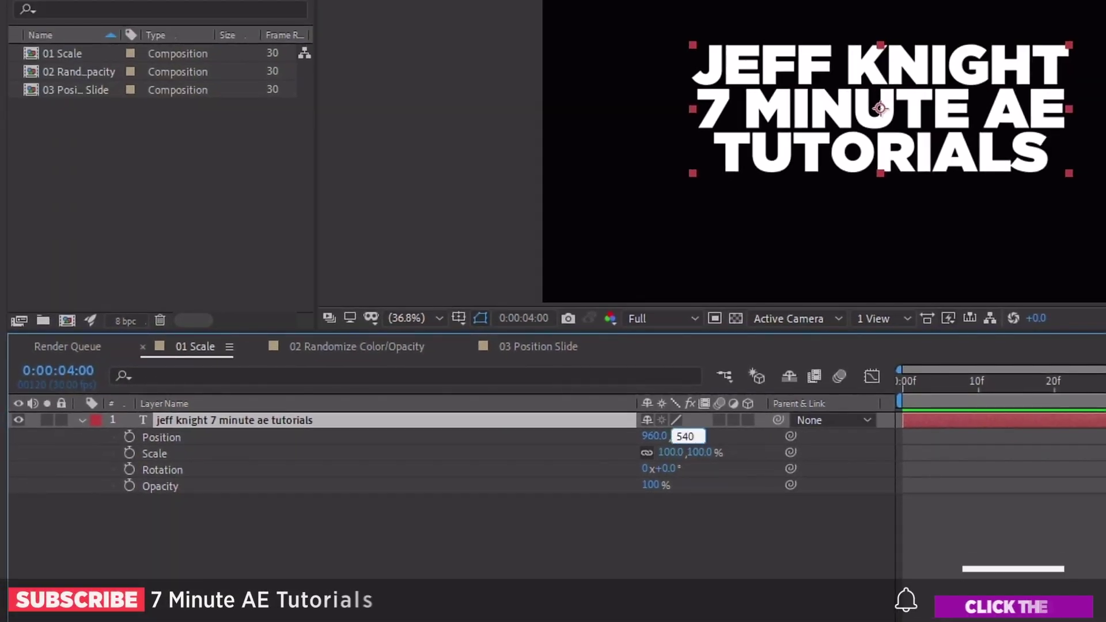
Confirm the 540 vertical position, scale the title to 50%, then restore it to 100%.
key("Return")
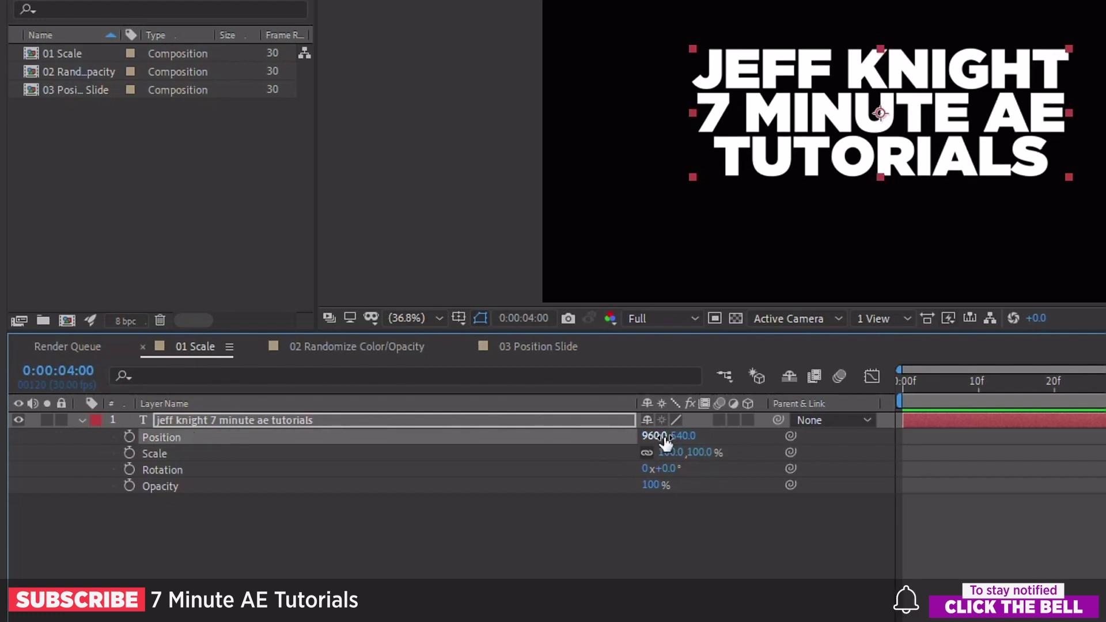
key("Return")
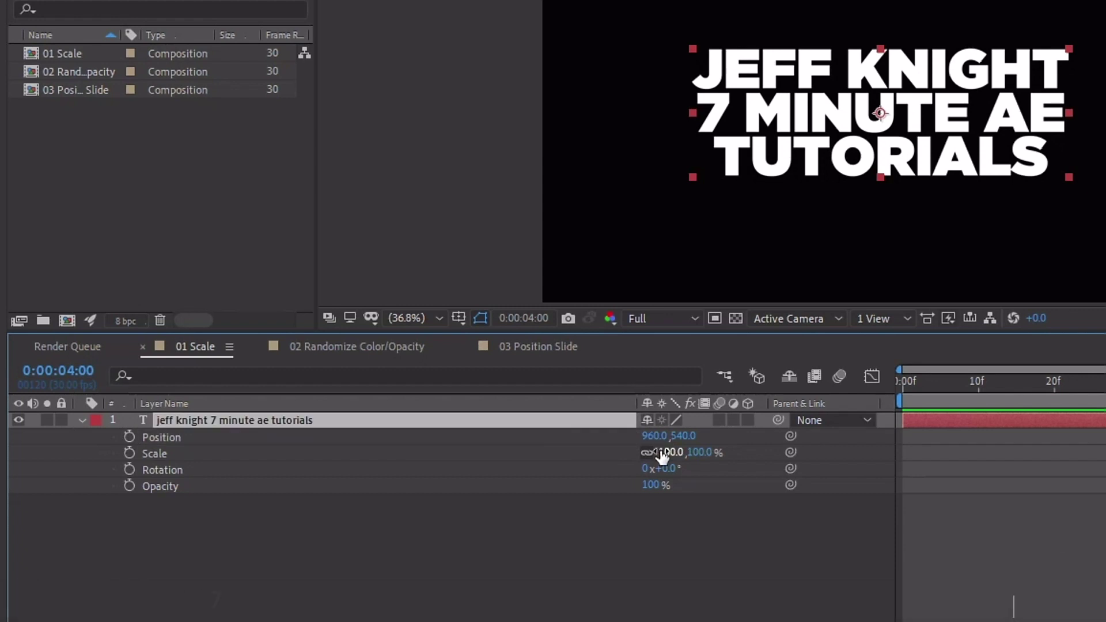
type("50")
type("100")
key("Return")
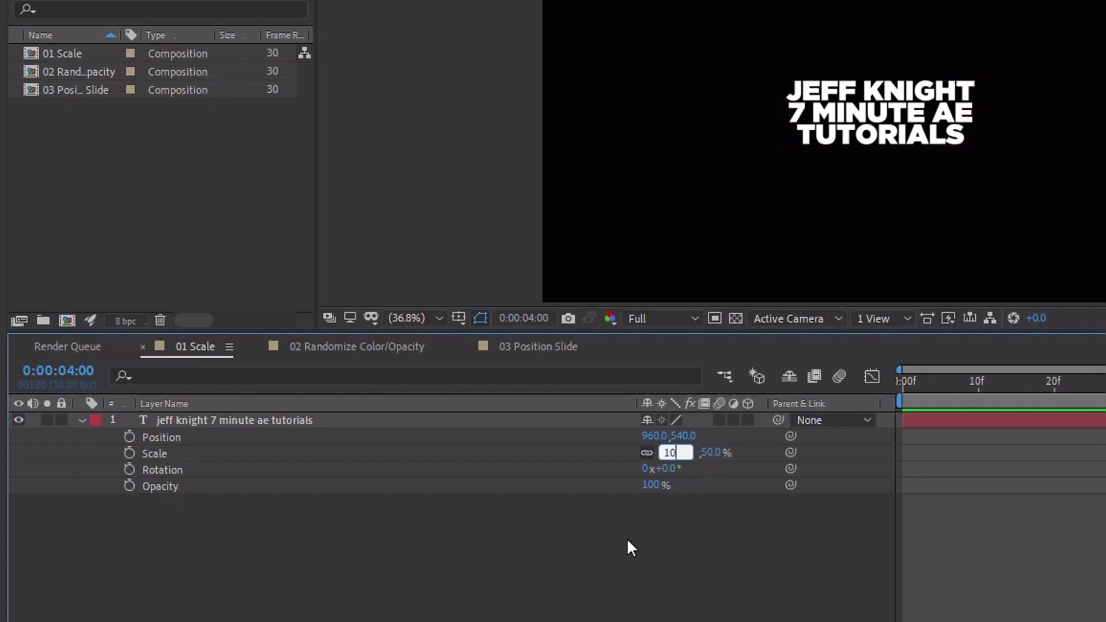
key("Return")
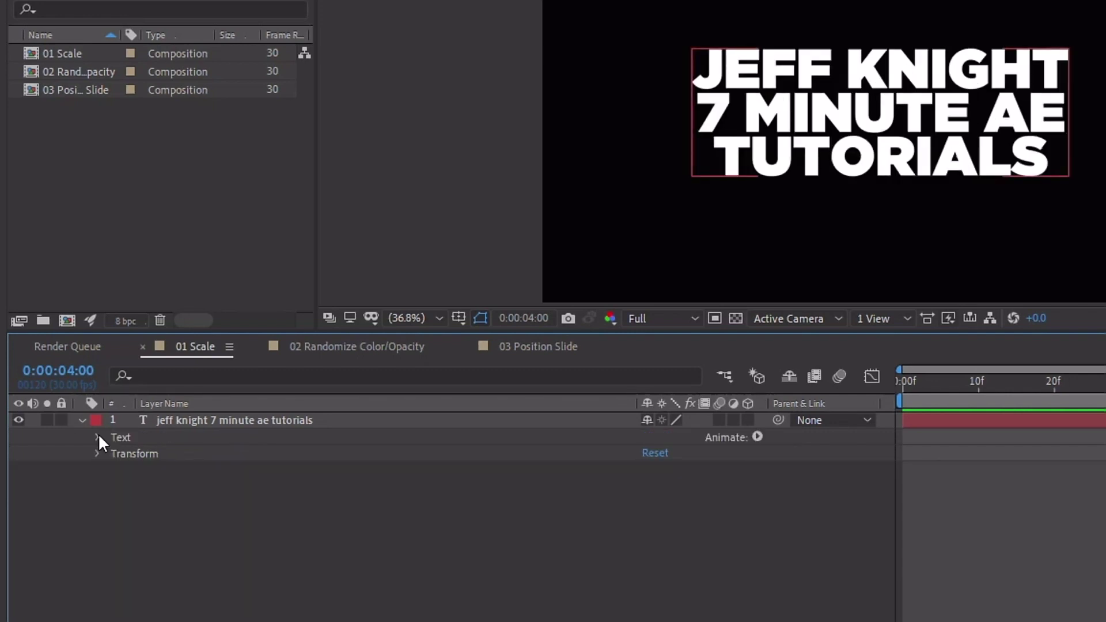
Reveal both animators' Scale properties at the timeline start and select SCALE START's Scale.
left_click(96, 437)
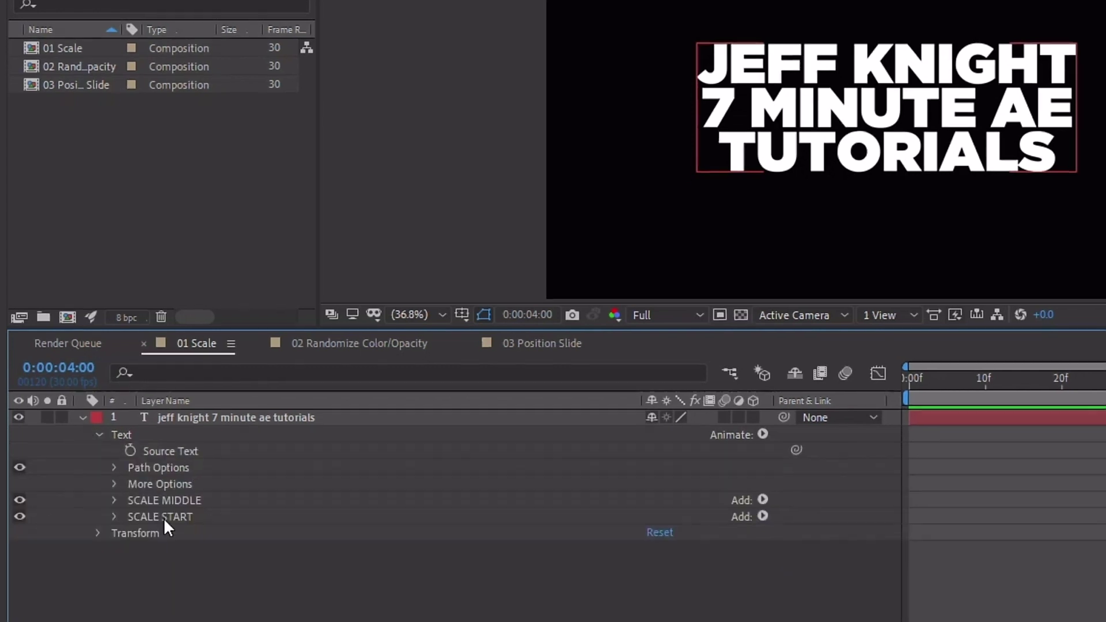
left_click(163, 515)
left_click(127, 483)
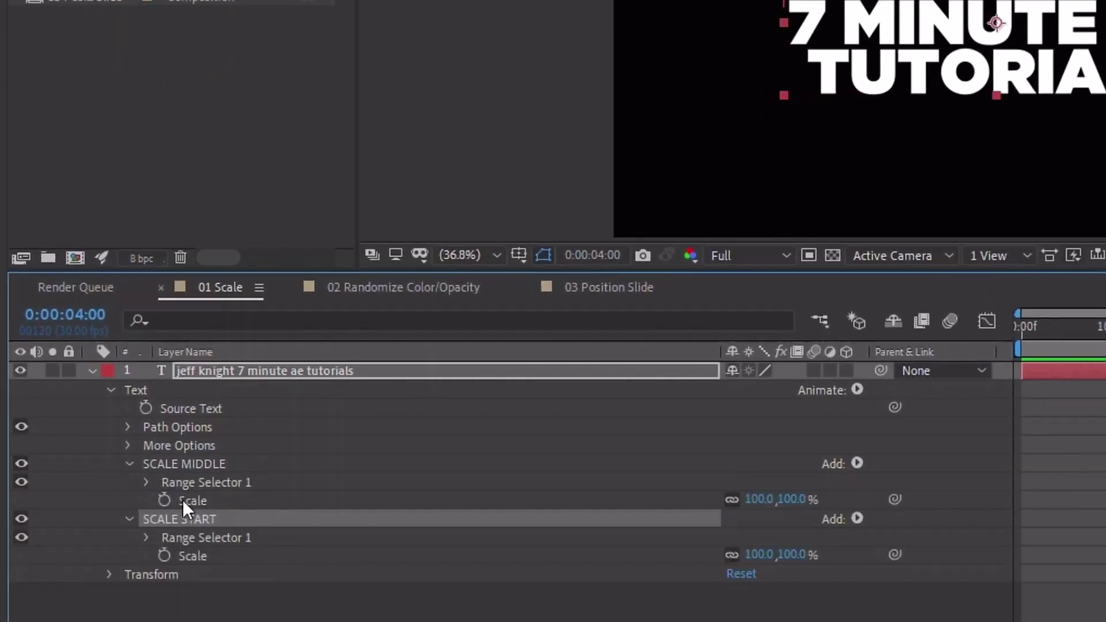
key("Home")
left_click(194, 556)
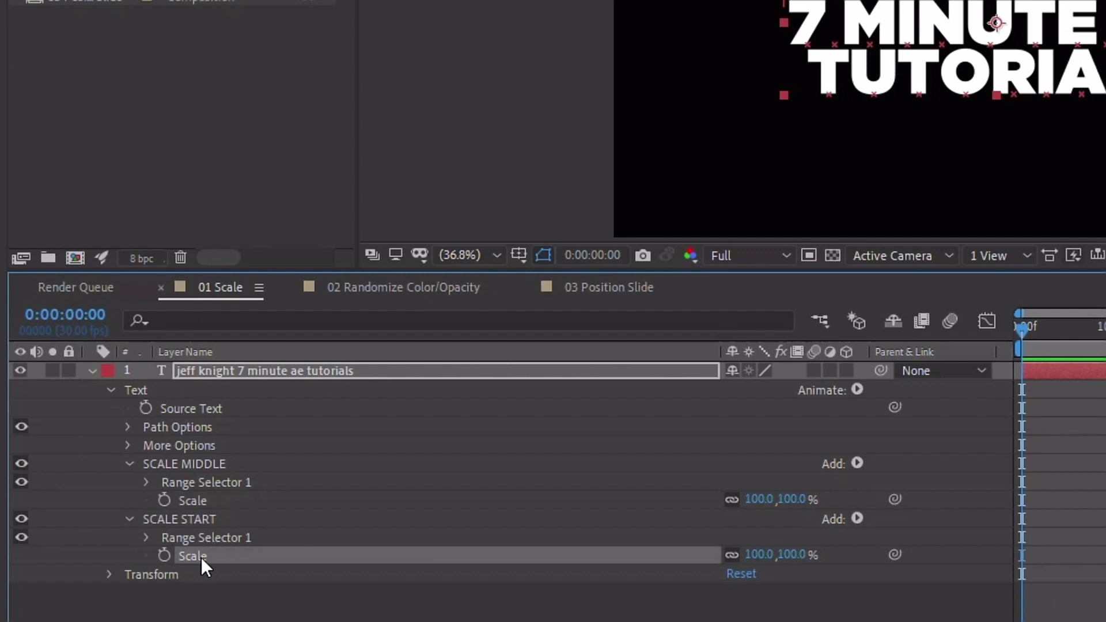
left_click(197, 501)
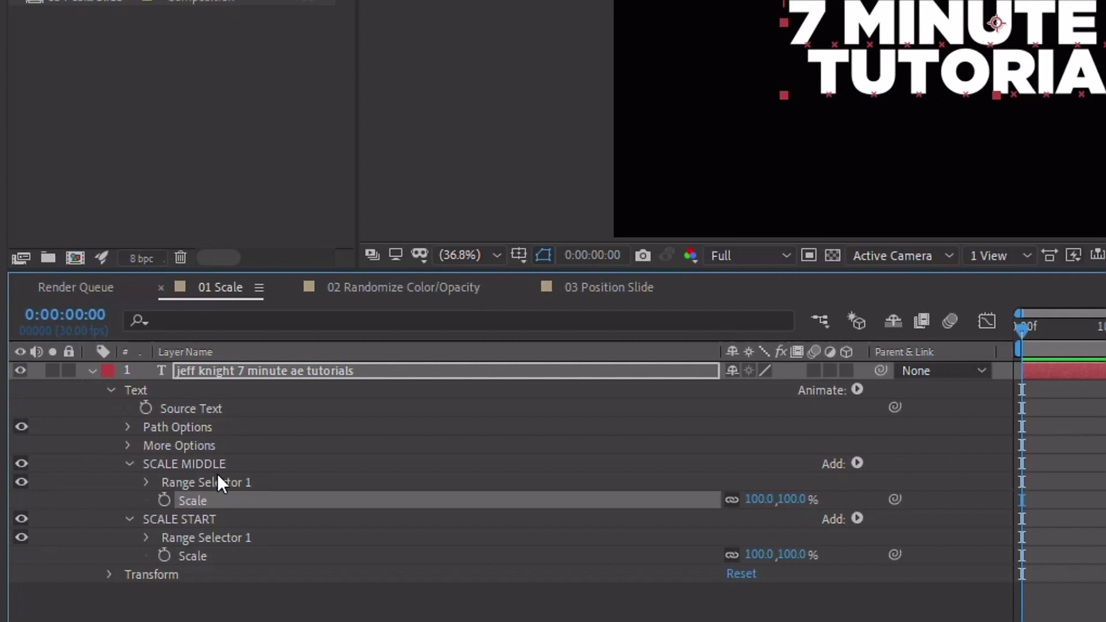
left_click(740, 551)
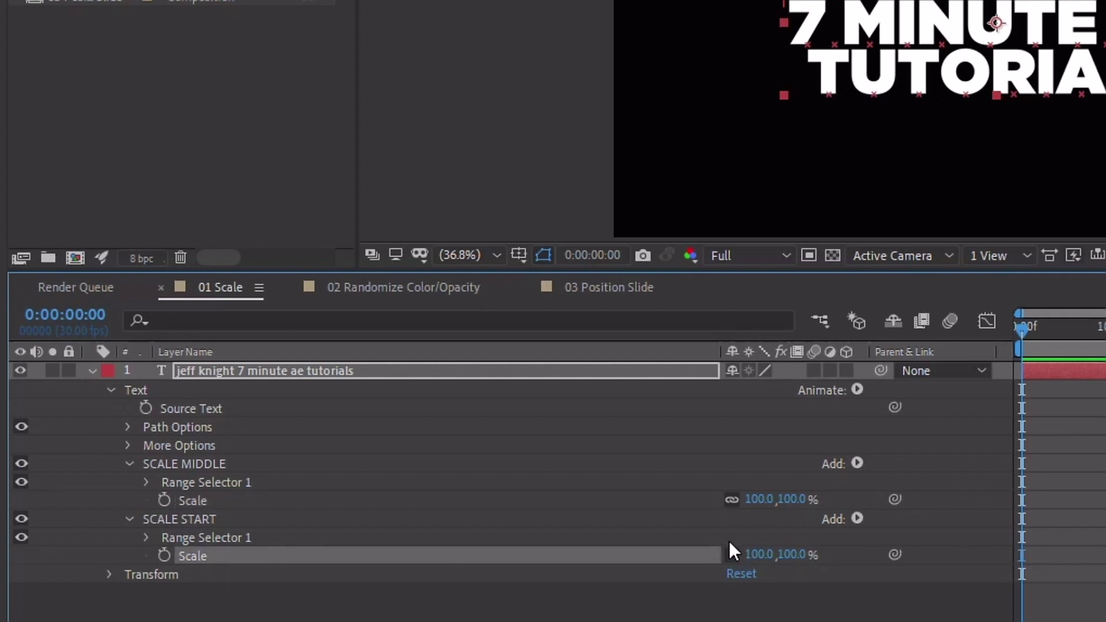
left_click(793, 549)
type("075")
Set SCALE START's vertical scale to 0% and expand its range selector's Start, End and Offset.
key("Return")
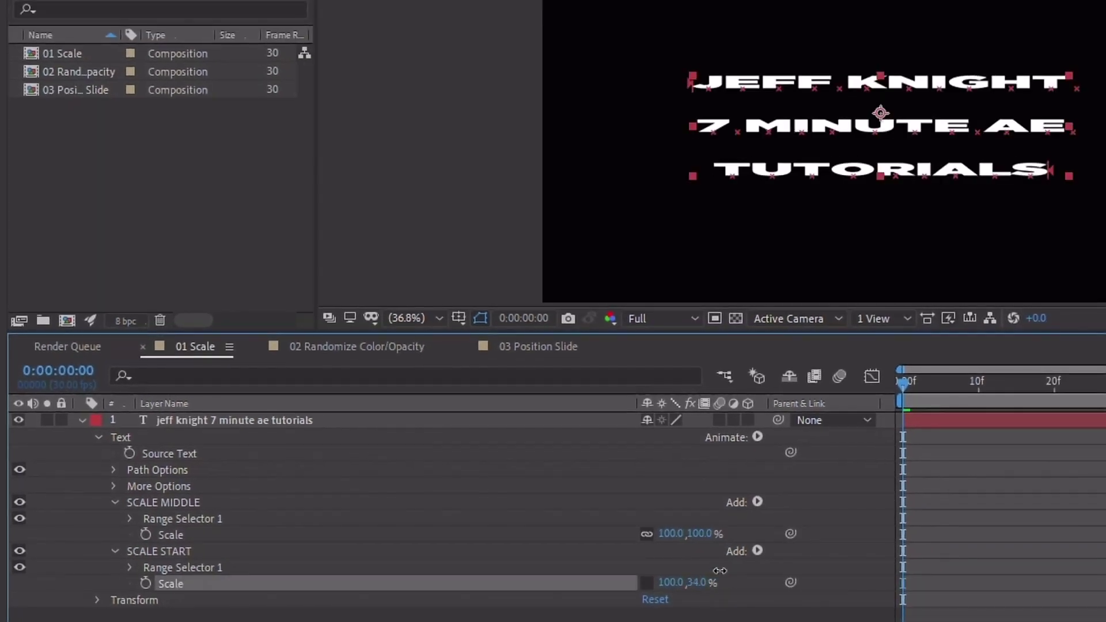
left_click_drag(759, 563, 769, 581)
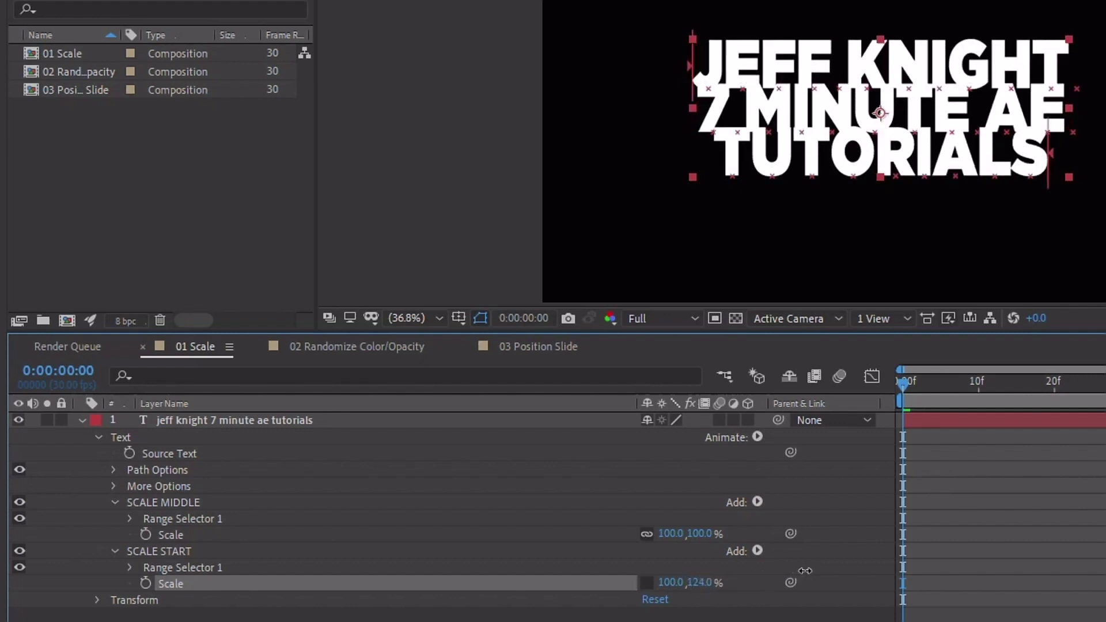
mouse_move(769, 581)
left_mouse_down()
mouse_move(796, 570)
mouse_move(737, 576)
mouse_move(751, 582)
left_mouse_up()
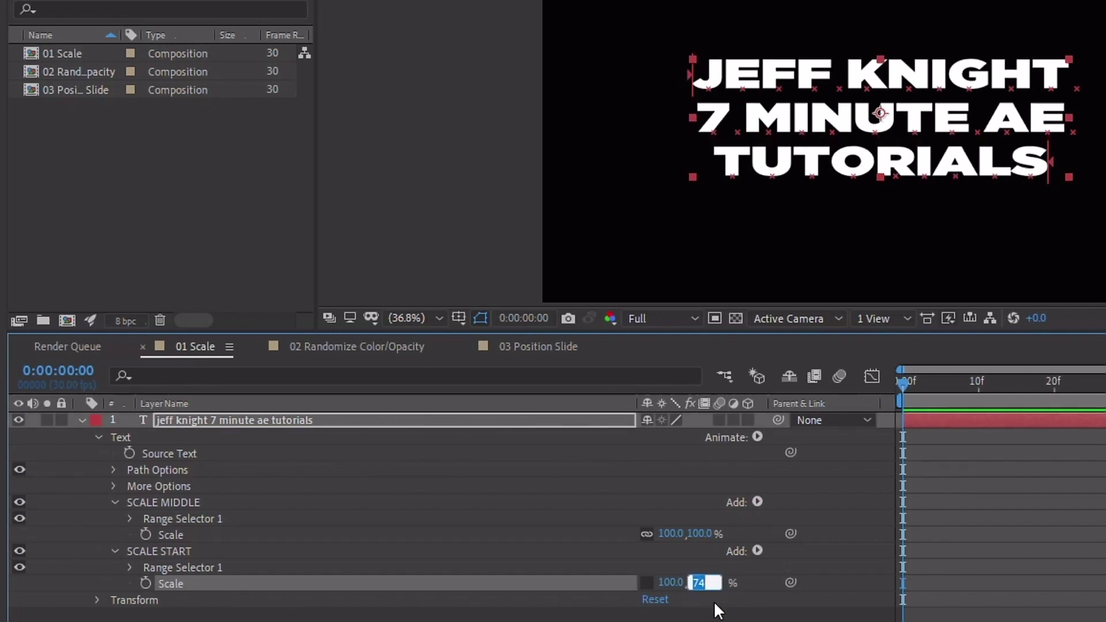
type("0")
key("Return")
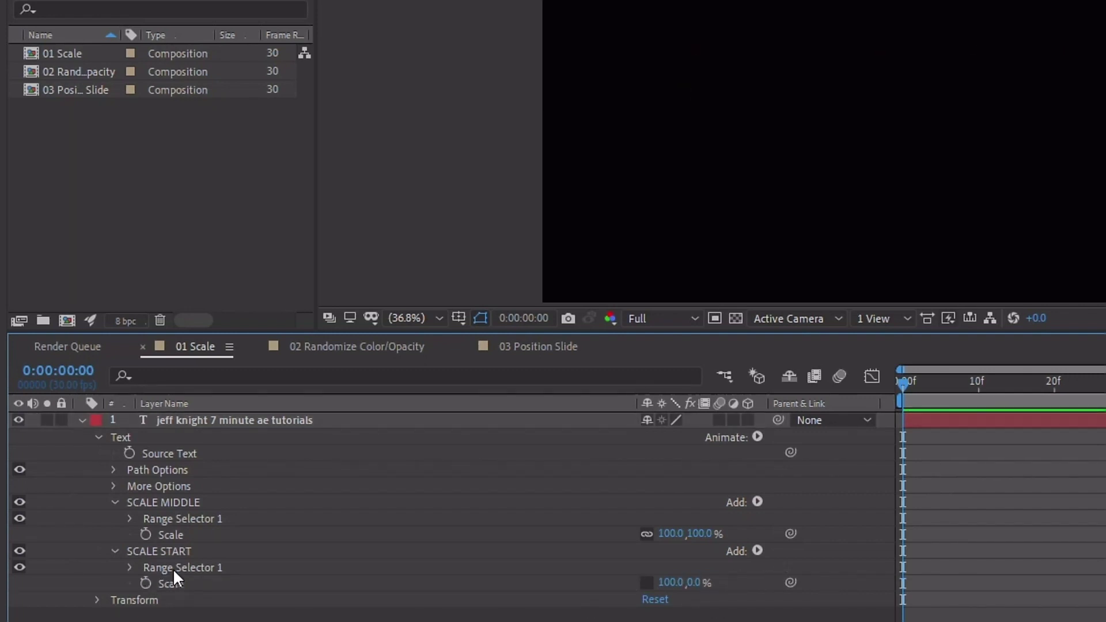
left_click(151, 568)
left_click(149, 456)
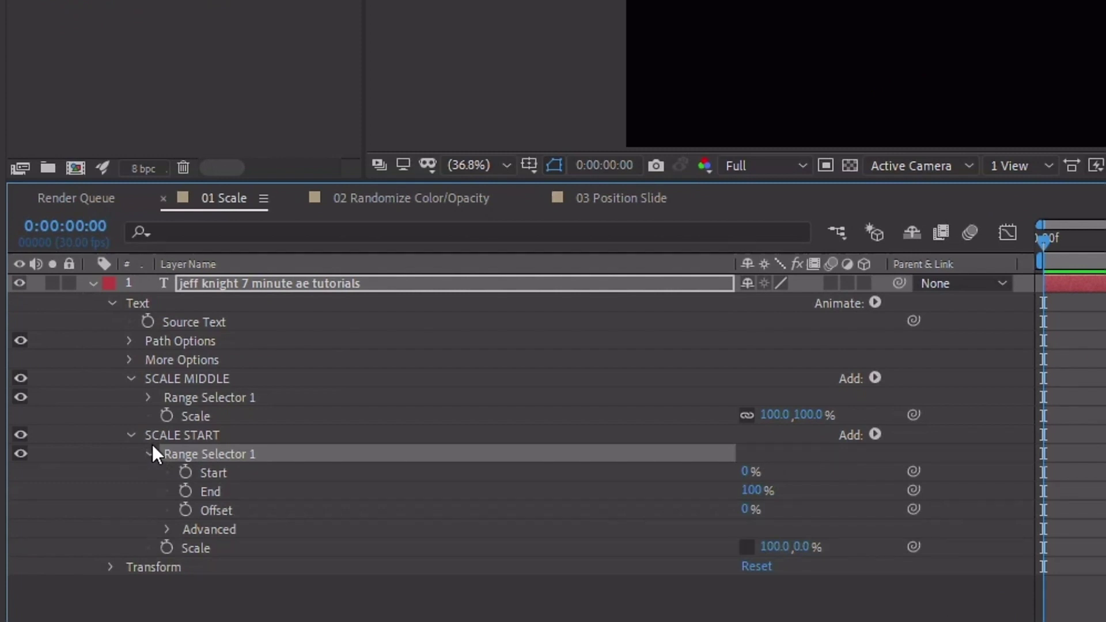
Expand the Advanced options, keep Shape as Square, and keyframe Offset at 0% on the first frame.
left_click(225, 510)
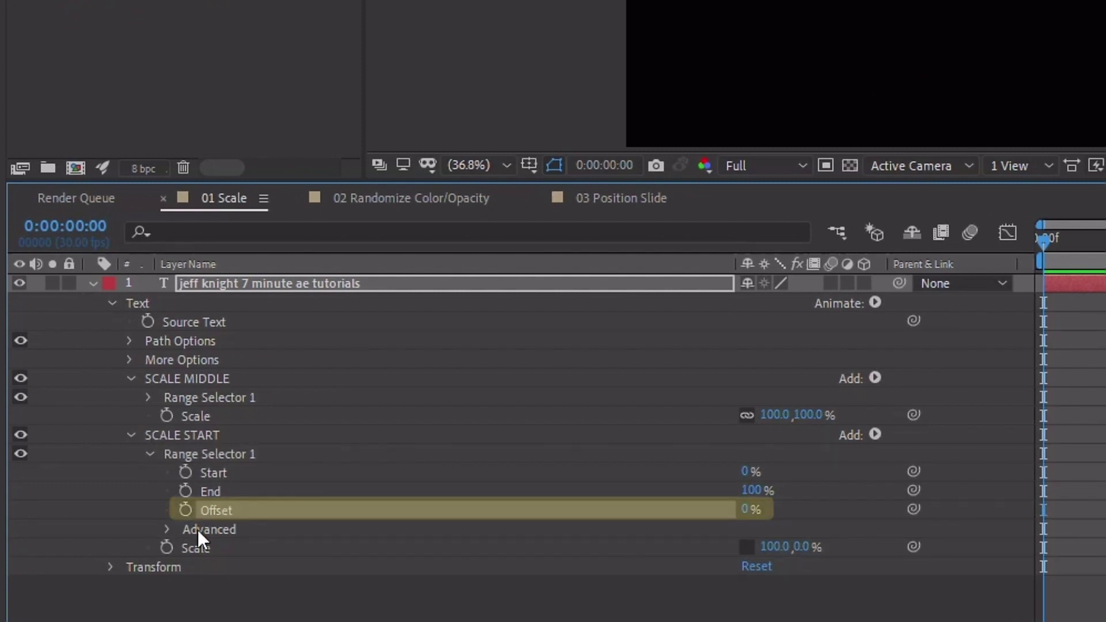
left_click(164, 531)
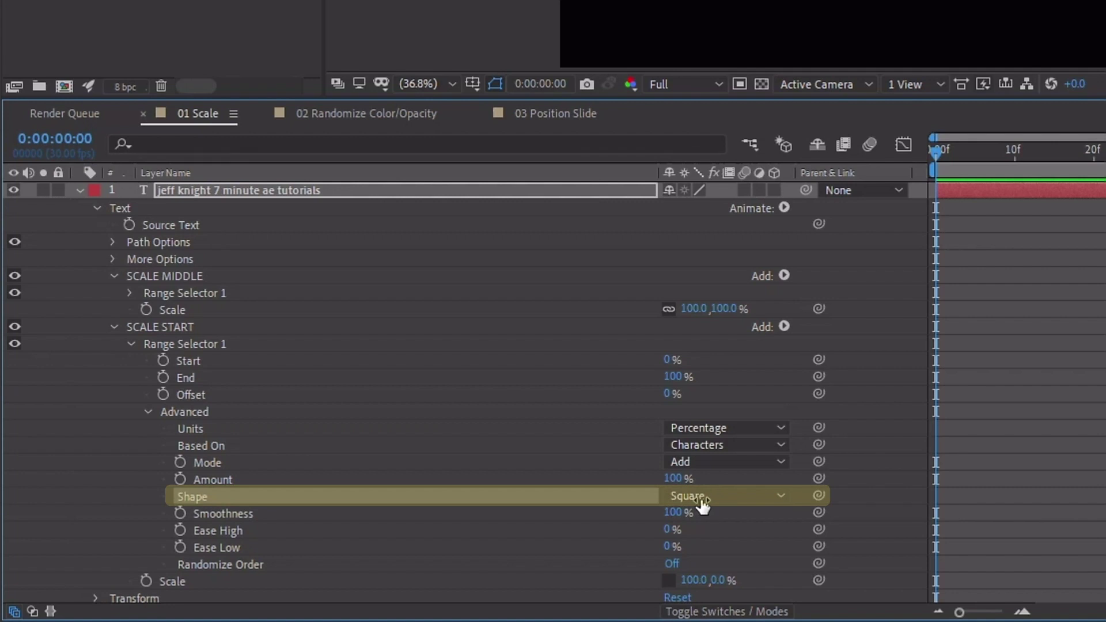
left_click(698, 500)
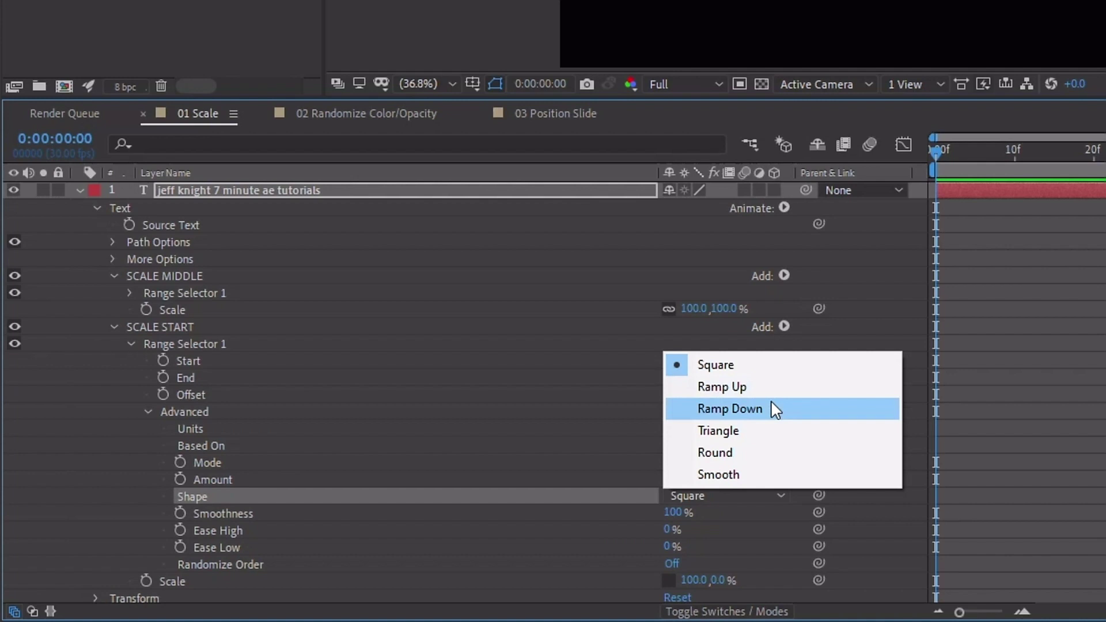
left_click(726, 370)
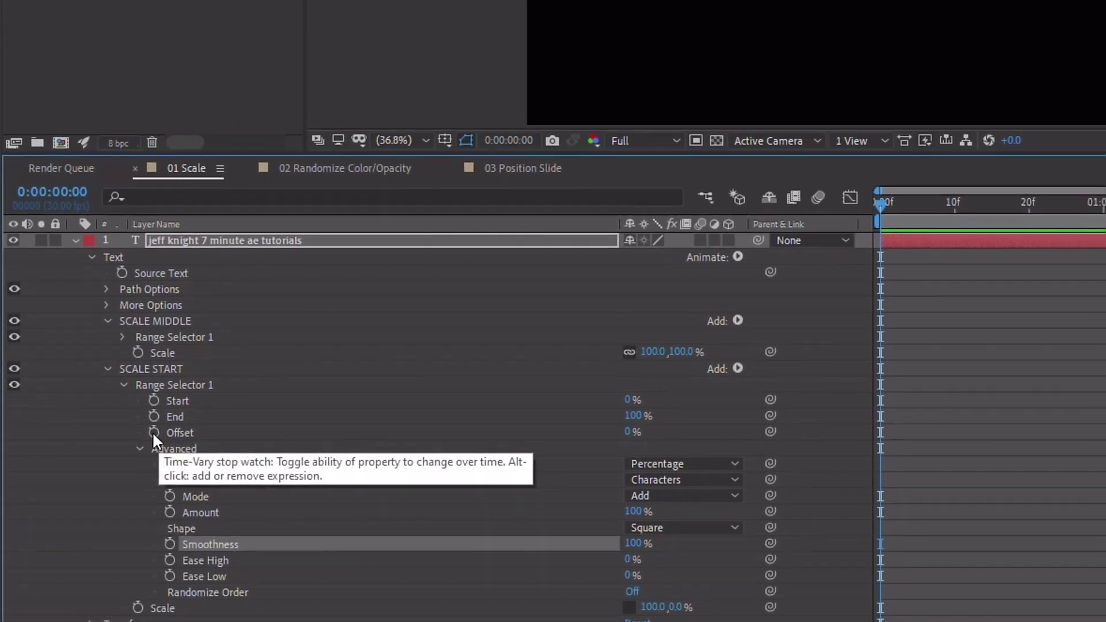
left_click(161, 395)
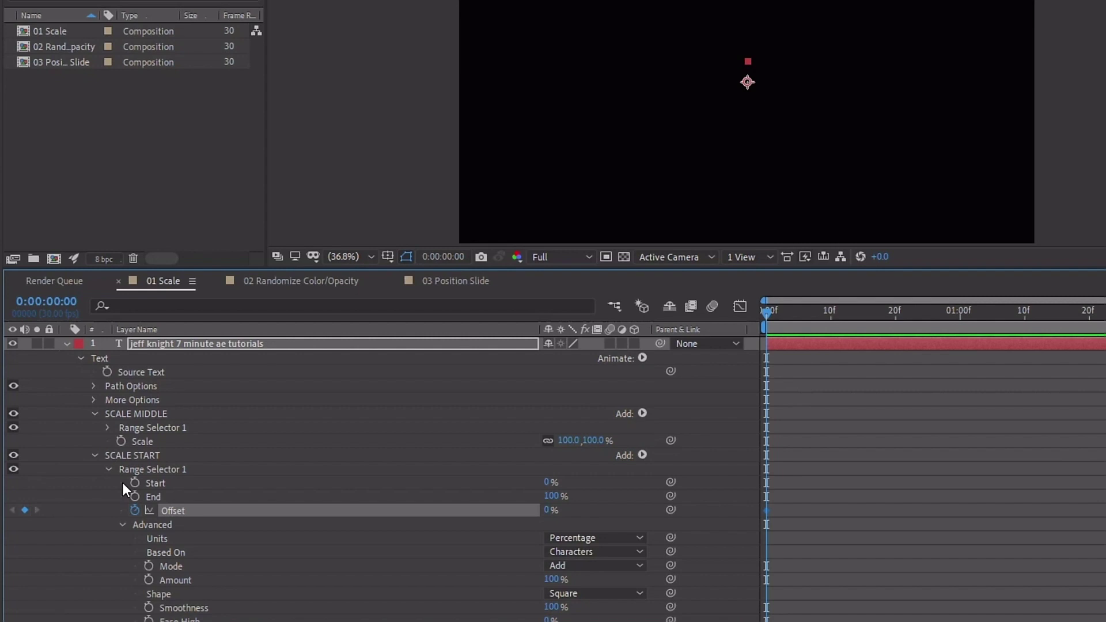
Move 10 frames ahead, set Offset to 100%, and scrub back through the letter reveal.
key("shift+Page_Down")
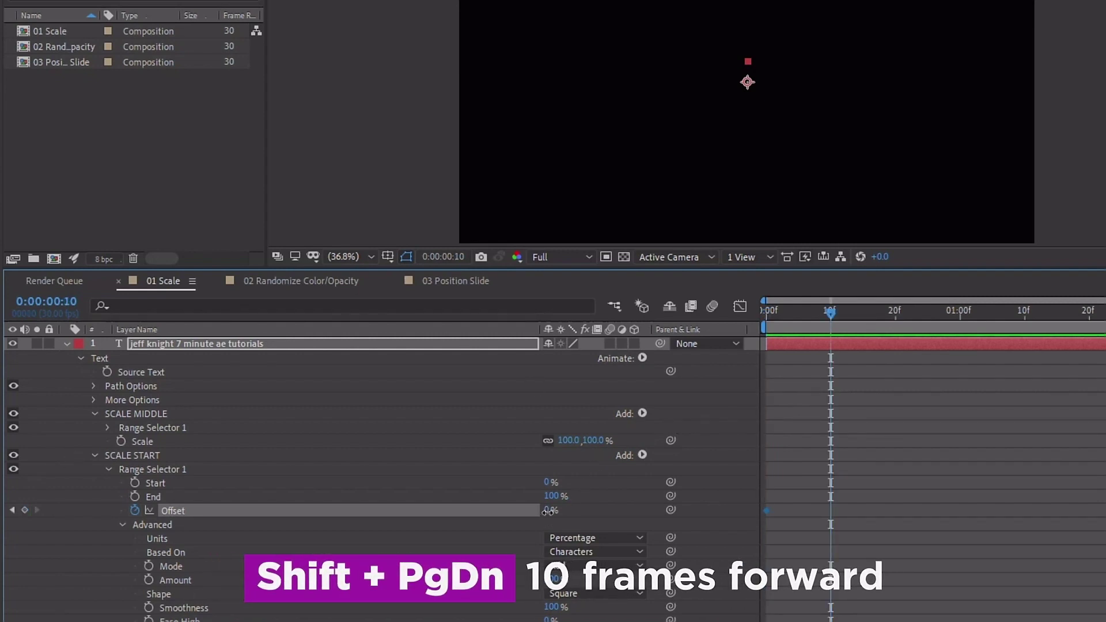
left_click_drag(550, 511, 588, 511)
key("space")
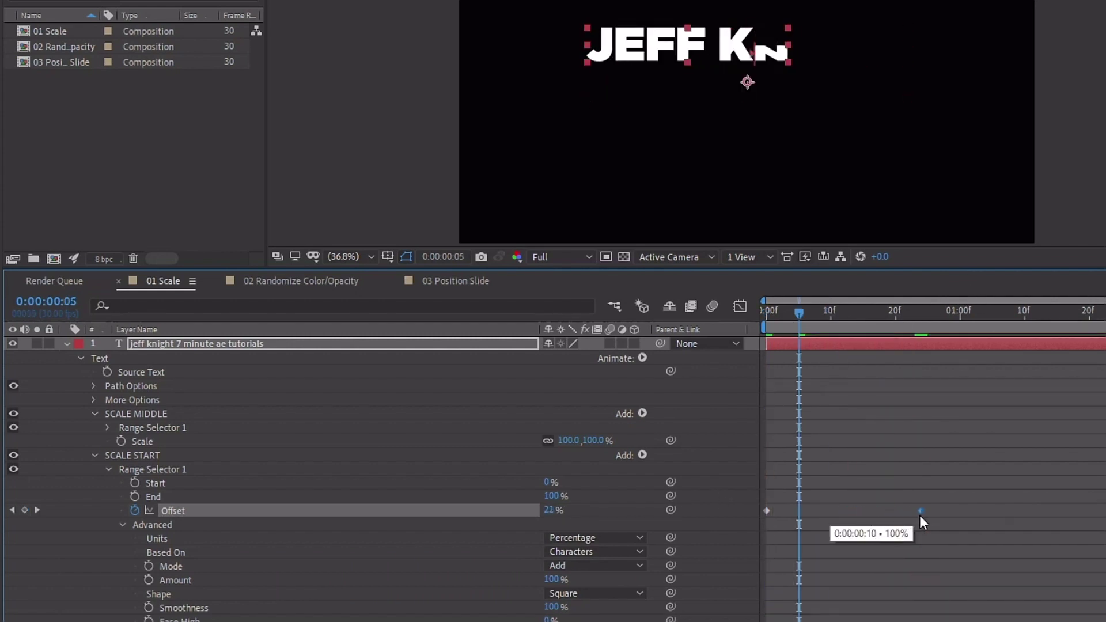
mouse_move(812, 309)
left_mouse_down()
mouse_move(815, 318)
mouse_move(885, 316)
left_mouse_up()
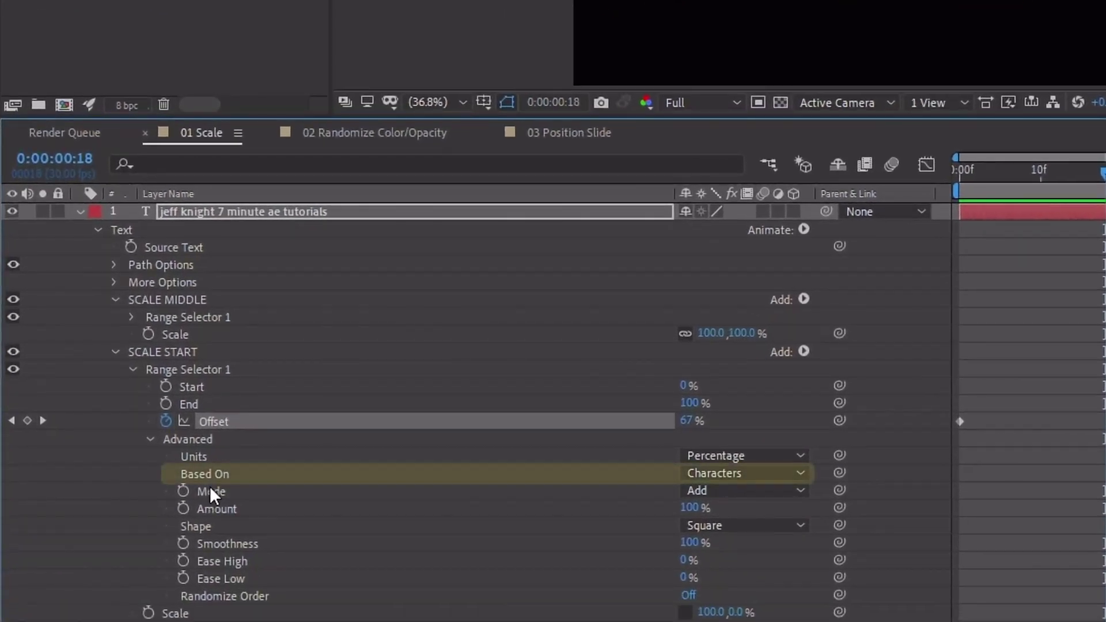
left_click(177, 555)
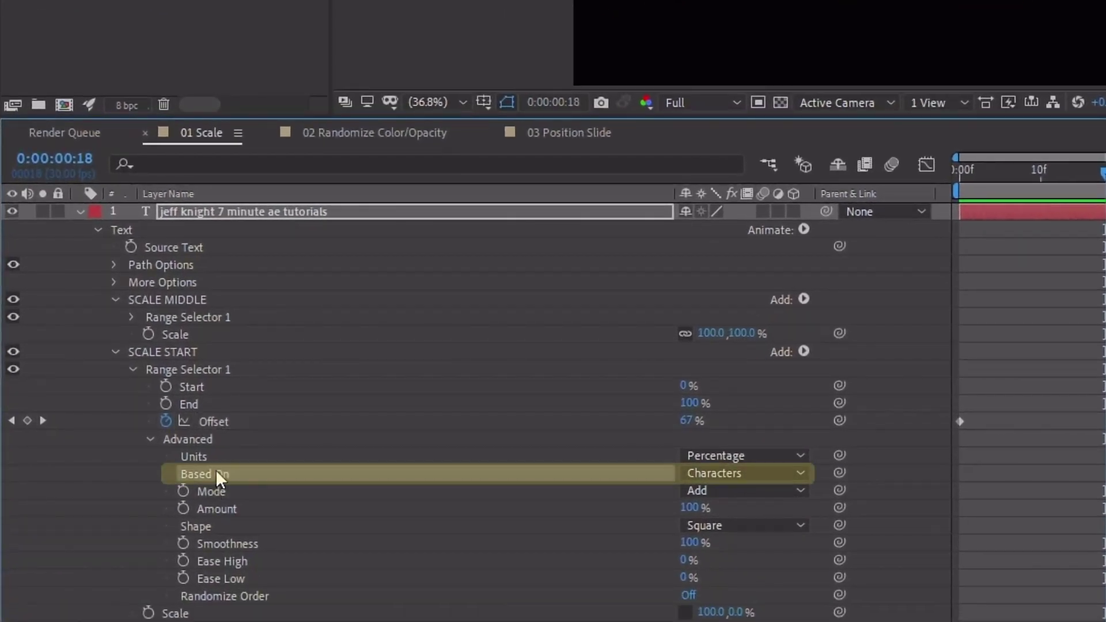
Preview Based On set to Words, then Lines, and finally settle on Characters.
left_click(723, 472)
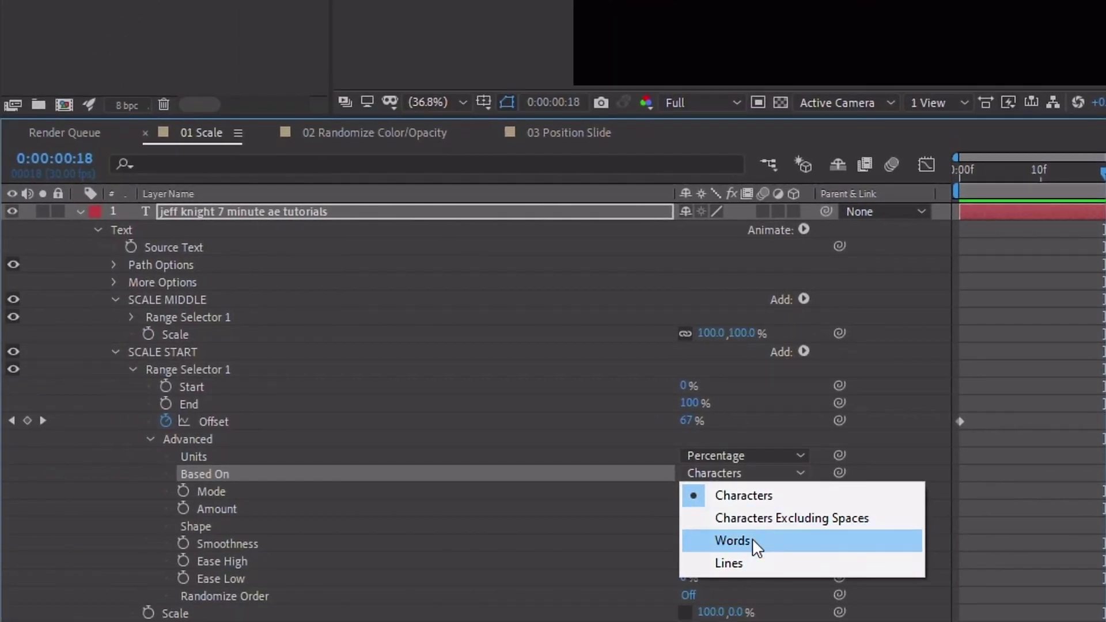
left_click(752, 539)
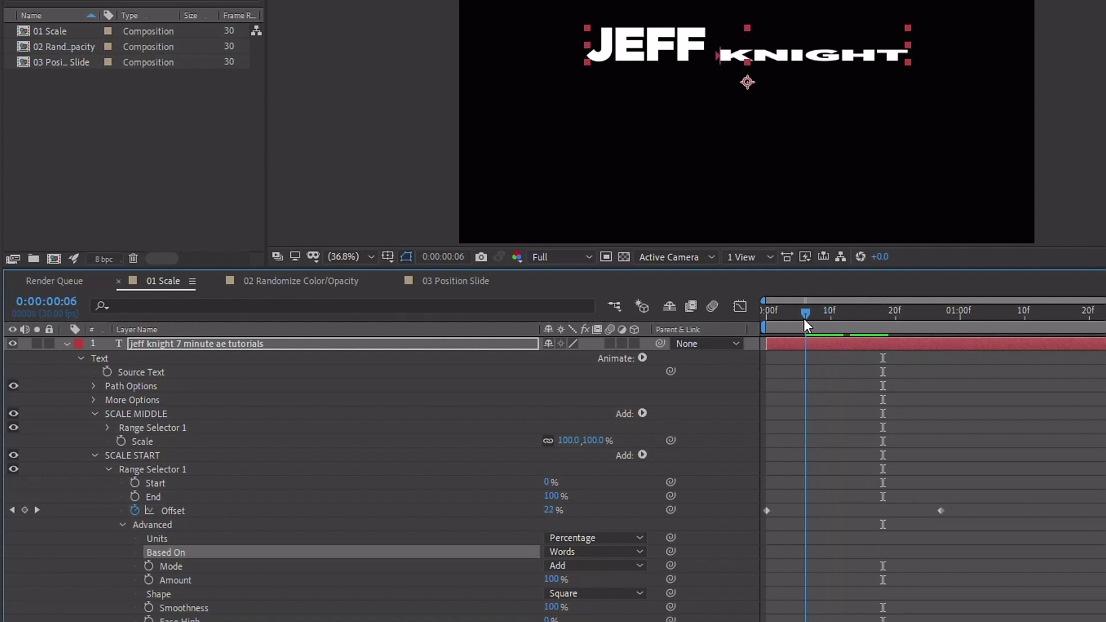
left_click_drag(804, 319, 875, 319)
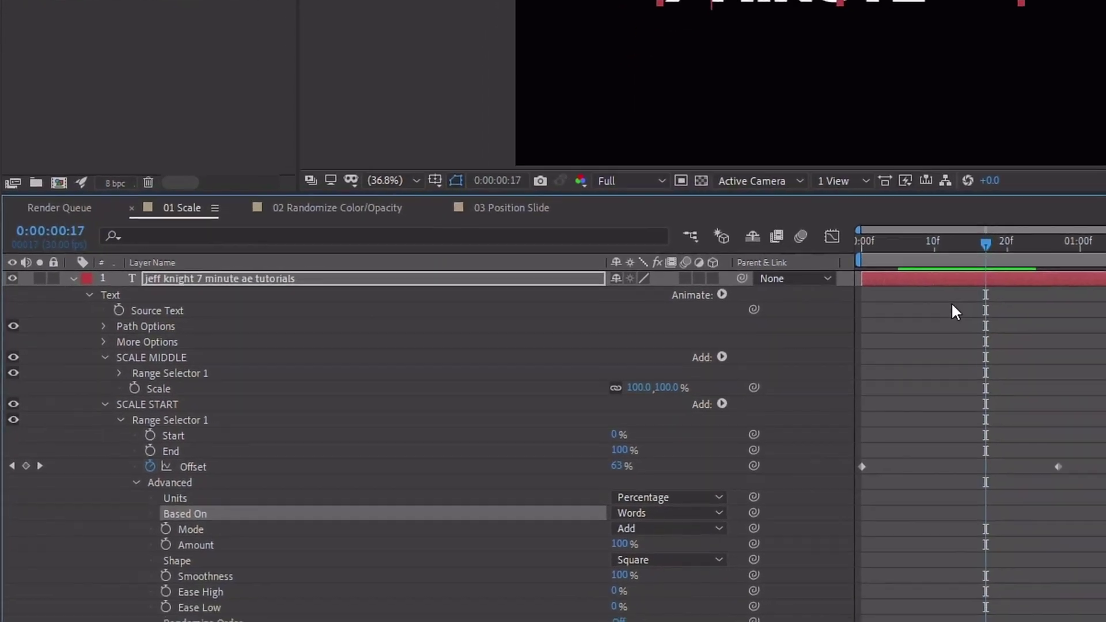
left_click(670, 513)
left_click(649, 576)
left_click(860, 244)
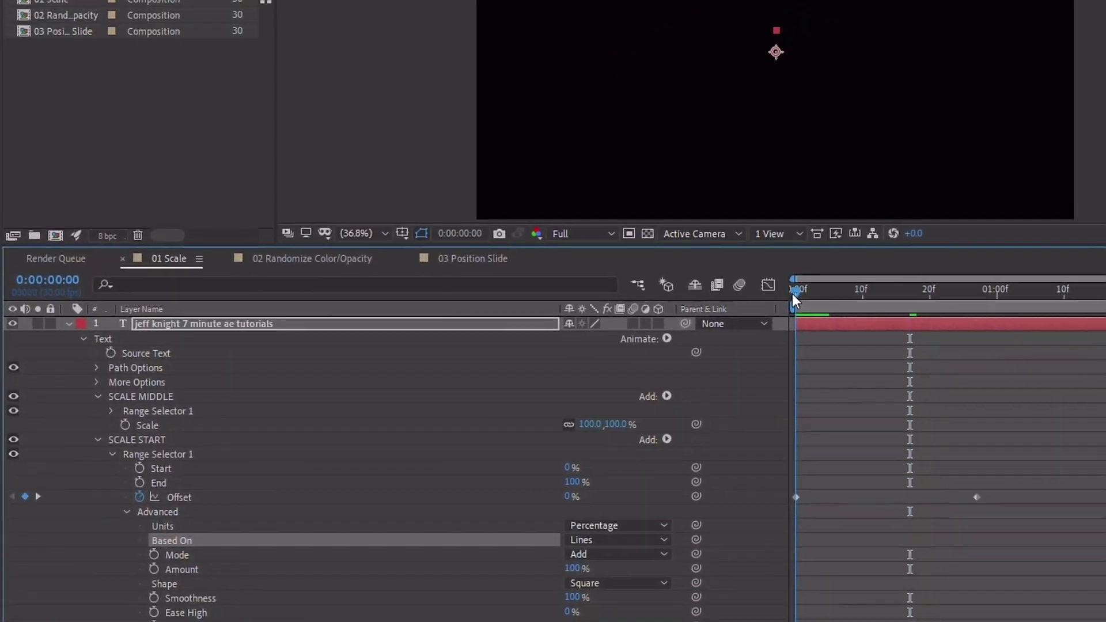
left_click_drag(793, 294, 848, 305)
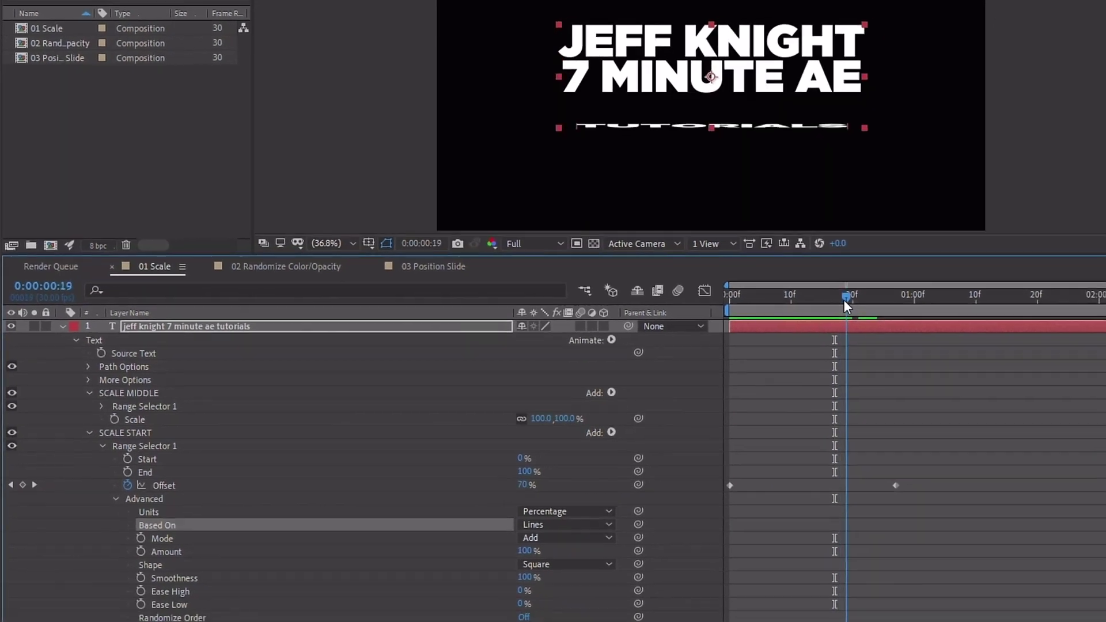
left_click(529, 495)
left_click(538, 508)
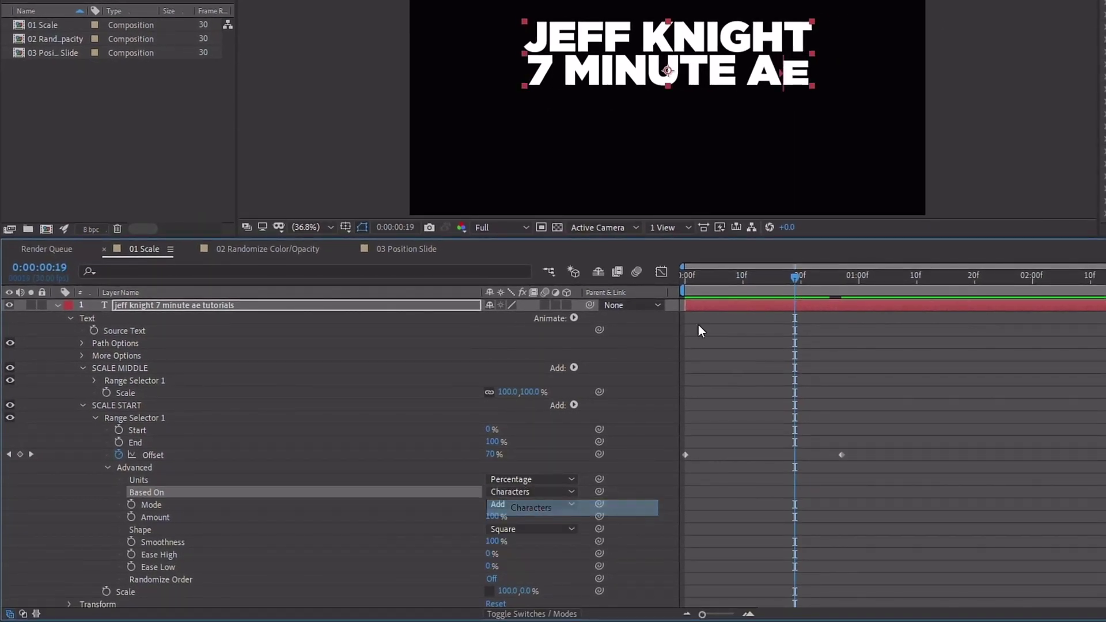
mouse_move(712, 276)
left_mouse_down()
mouse_move(787, 283)
mouse_move(742, 291)
left_mouse_up()
Turn Randomize Order On, then scrub and play the random letter reveal.
left_click(218, 574)
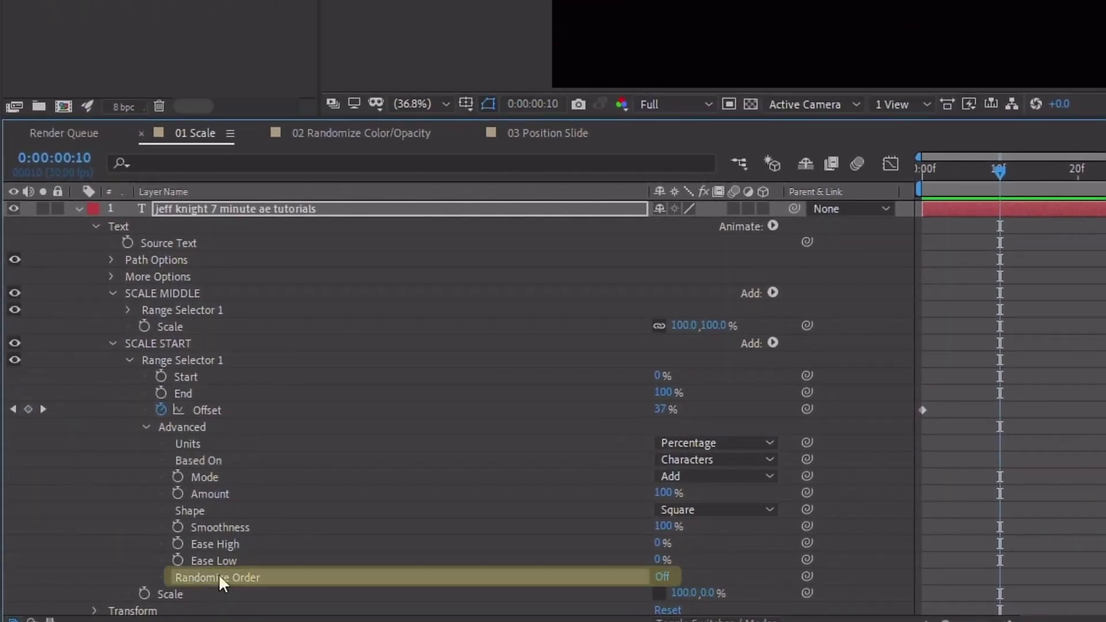
left_click(660, 575)
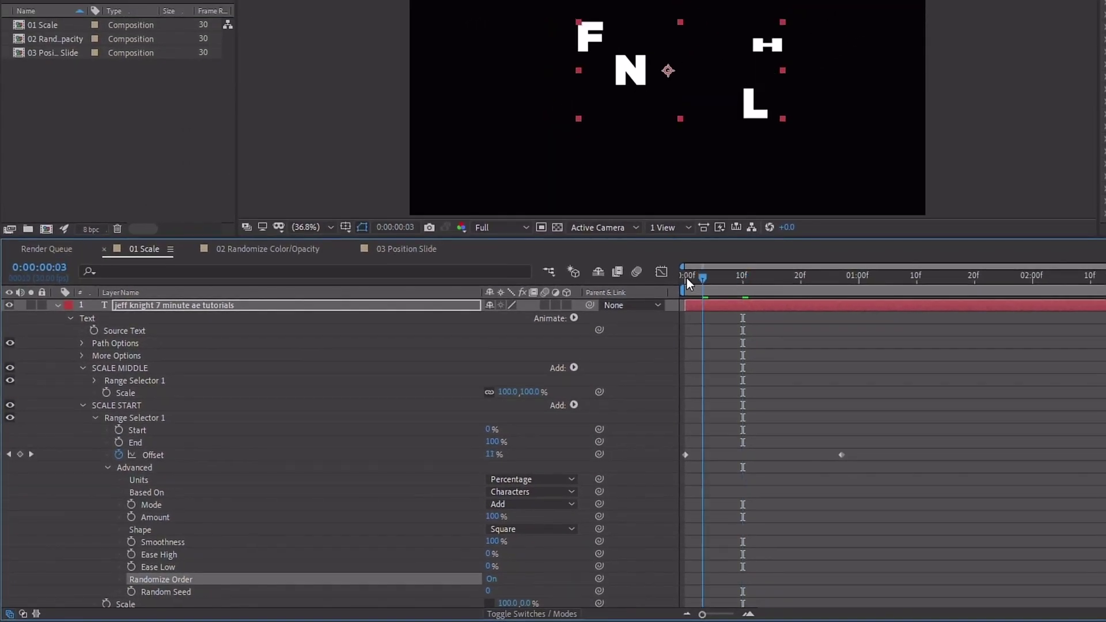
left_click_drag(687, 278, 843, 280)
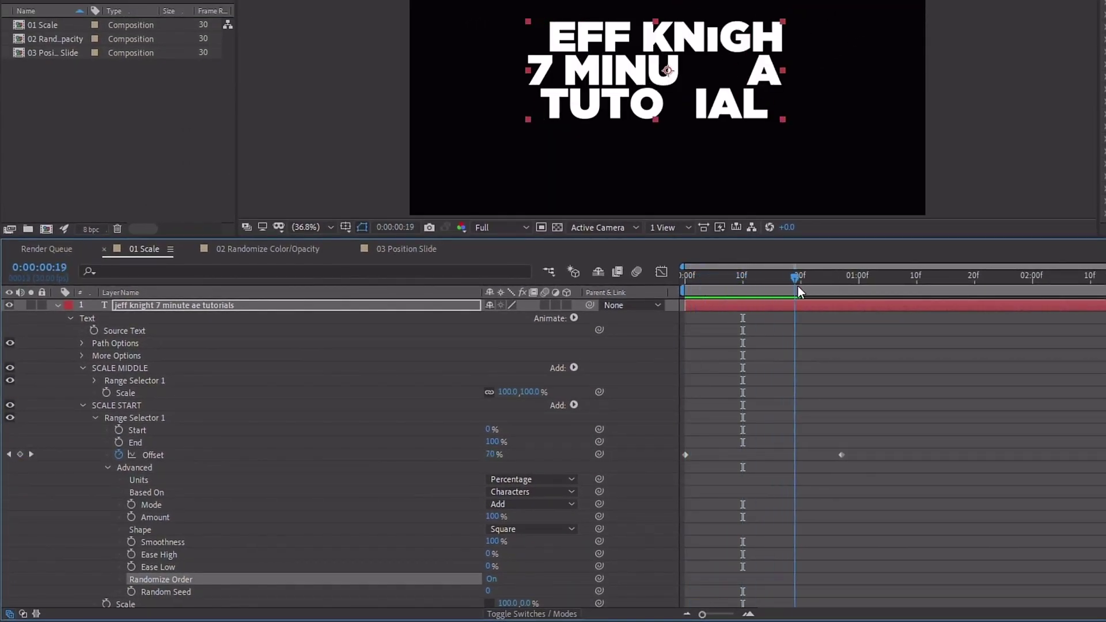
key("space")
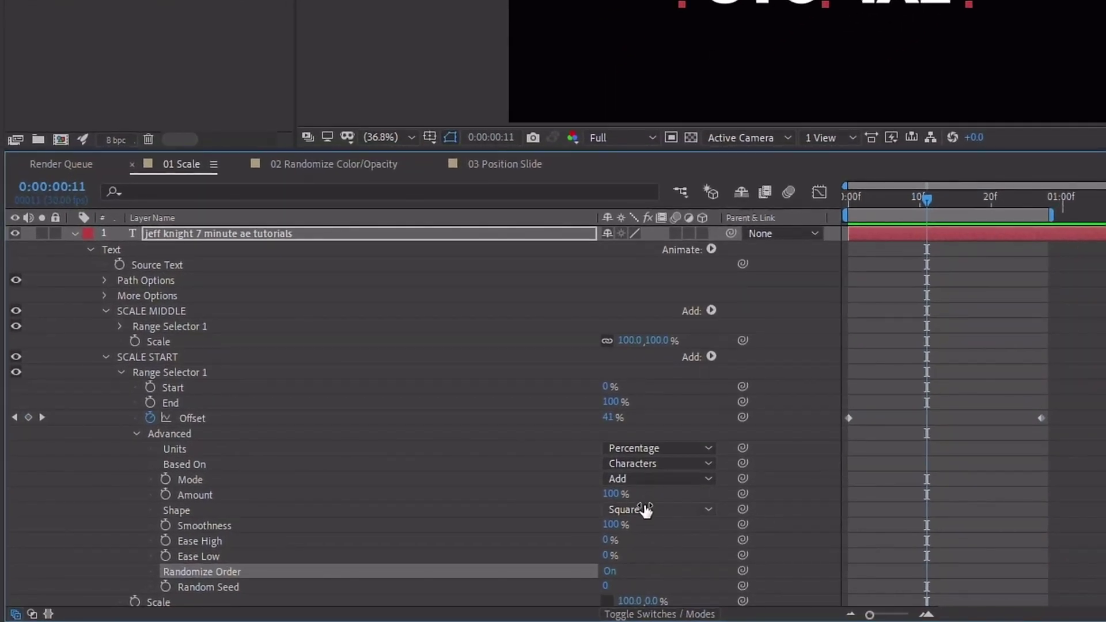
left_click(642, 510)
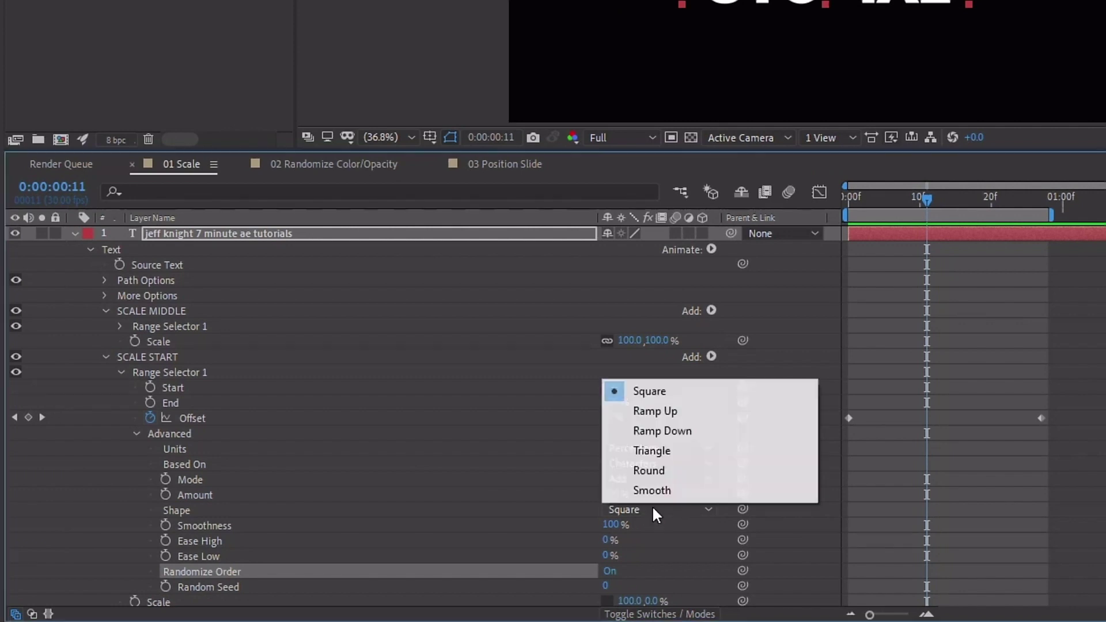
Set SCALE START's selector shape to Ramp Up and preview the reveal.
left_click(679, 405)
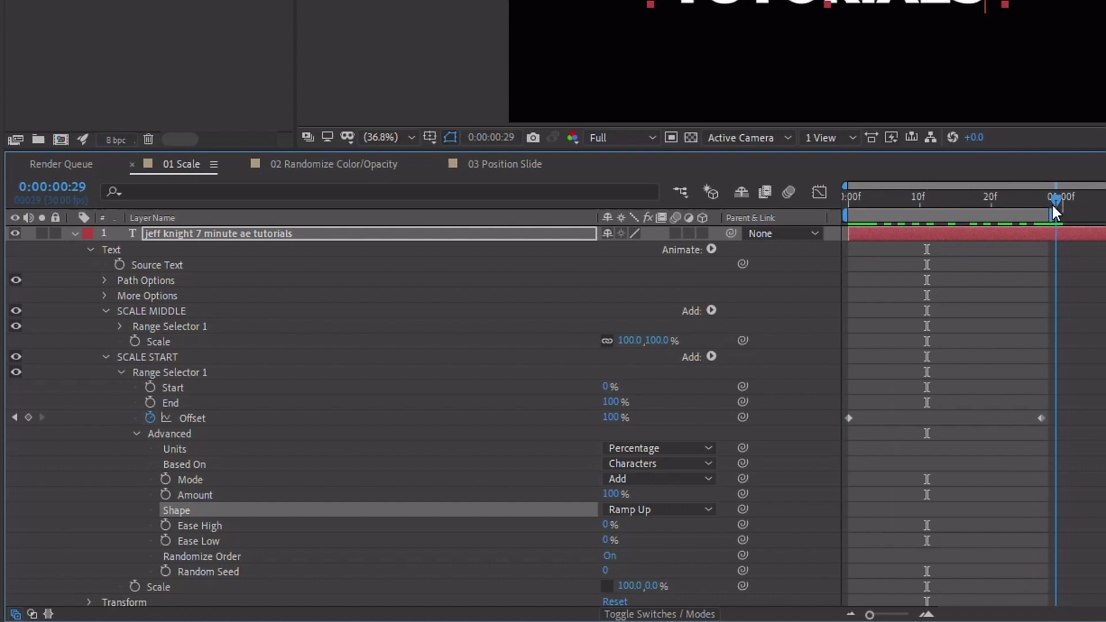
left_click_drag(1052, 203, 811, 208)
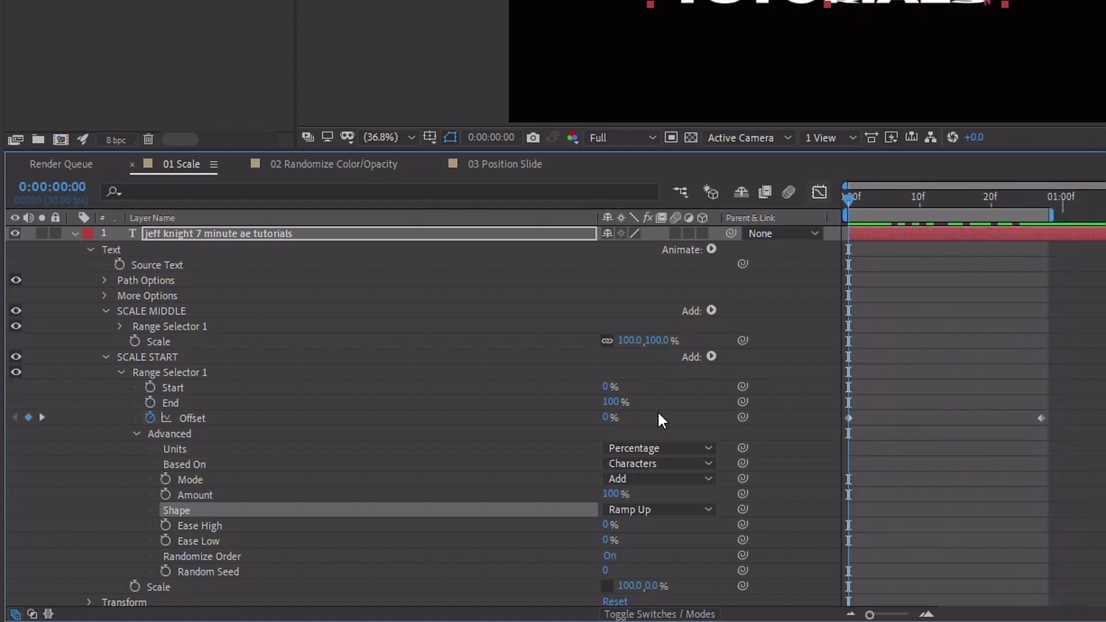
left_click(649, 510)
left_click(688, 385)
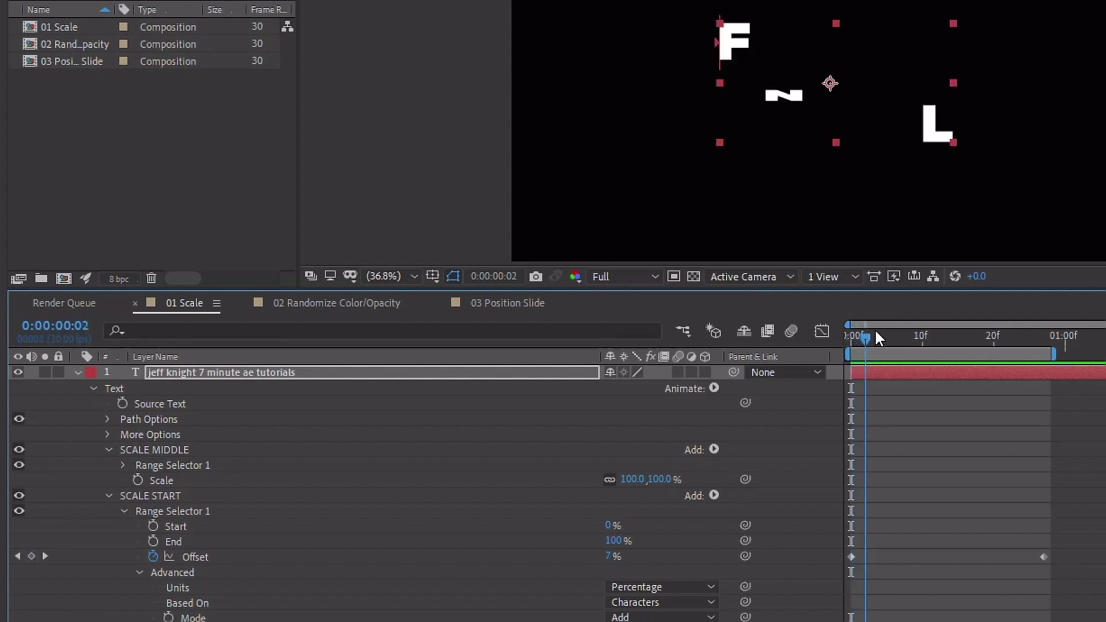
left_click_drag(853, 338, 866, 339)
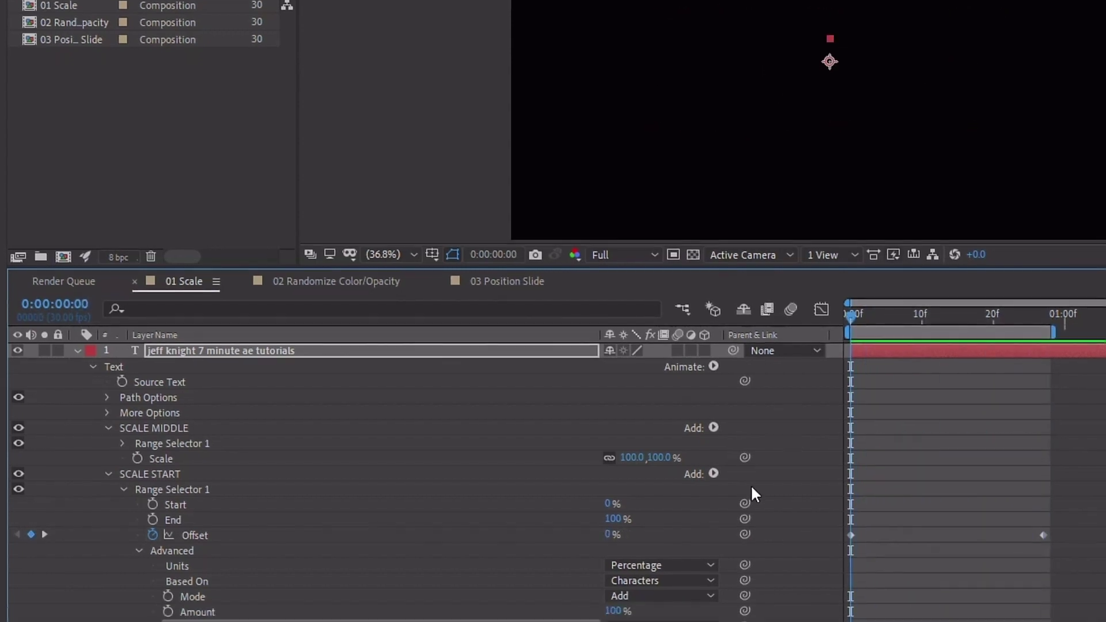
left_click(635, 510)
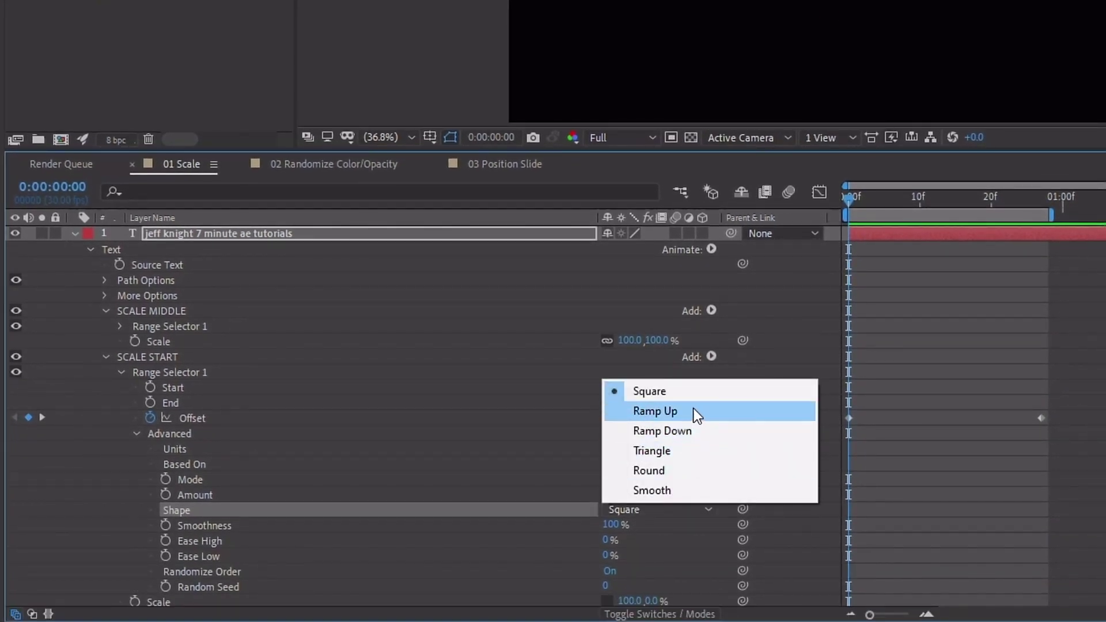
left_click(695, 411)
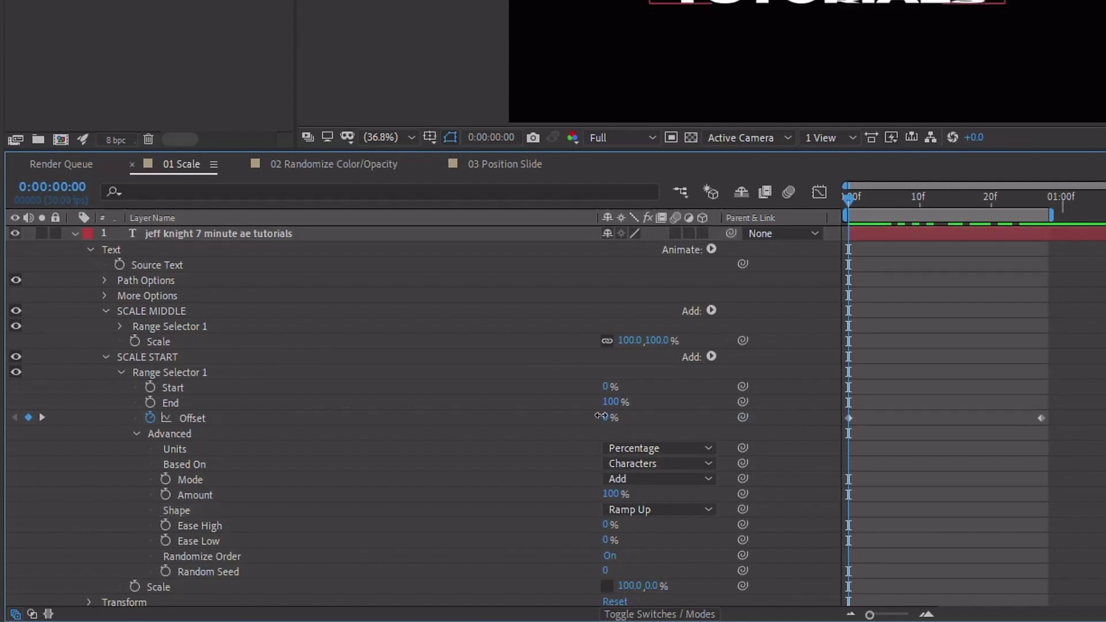
left_click(541, 421)
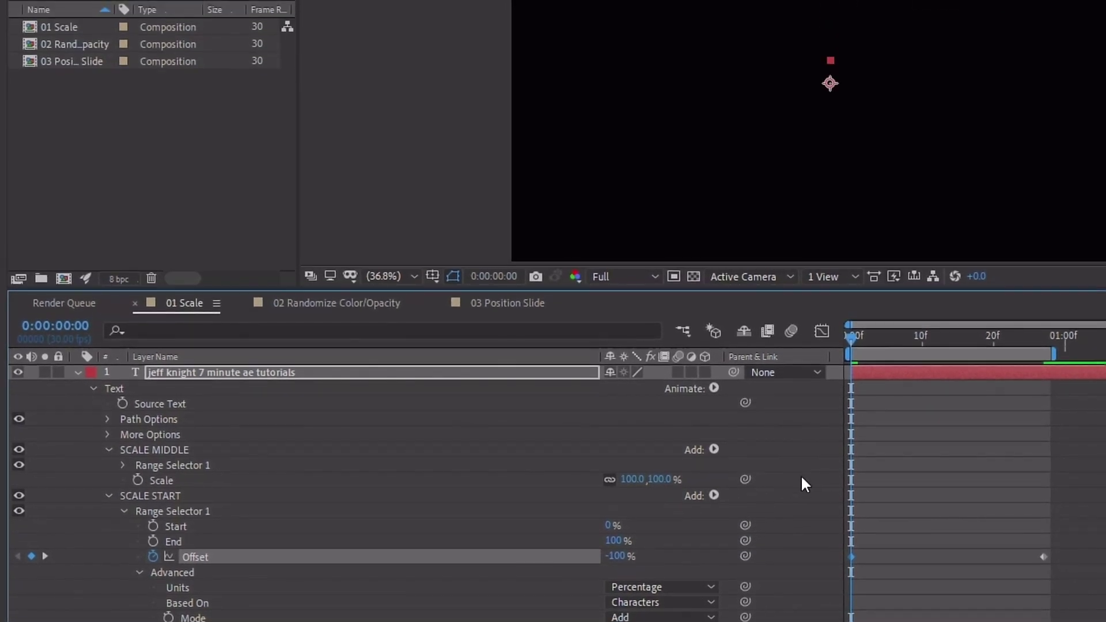
key("space")
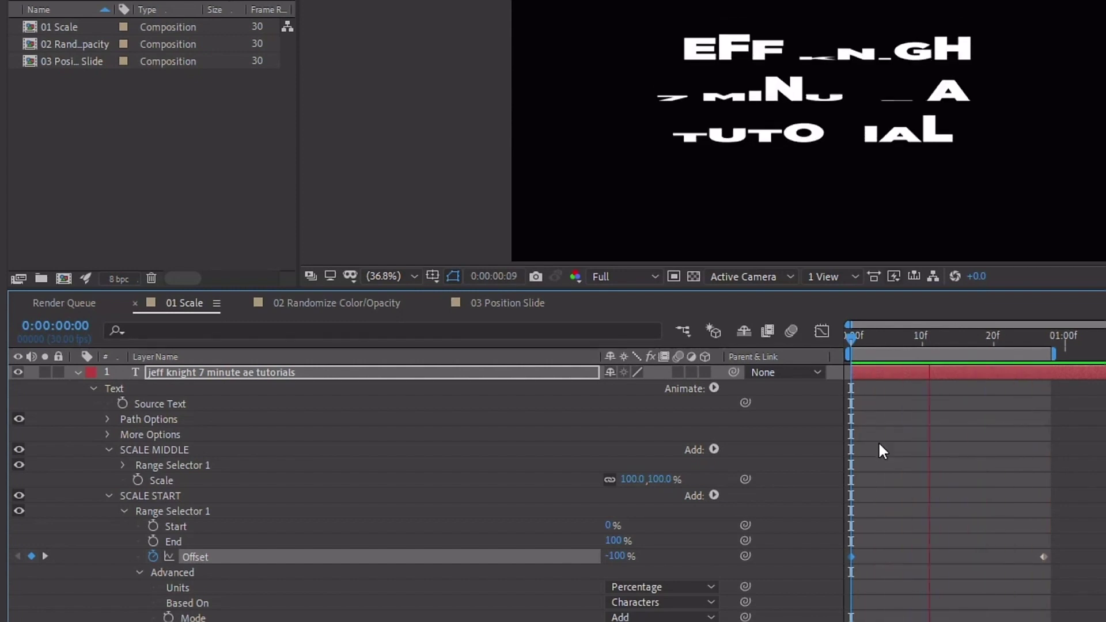
Move the final Offset keyframe to 10f so the full title shows at frame 10.
left_click(831, 453)
left_click(923, 335)
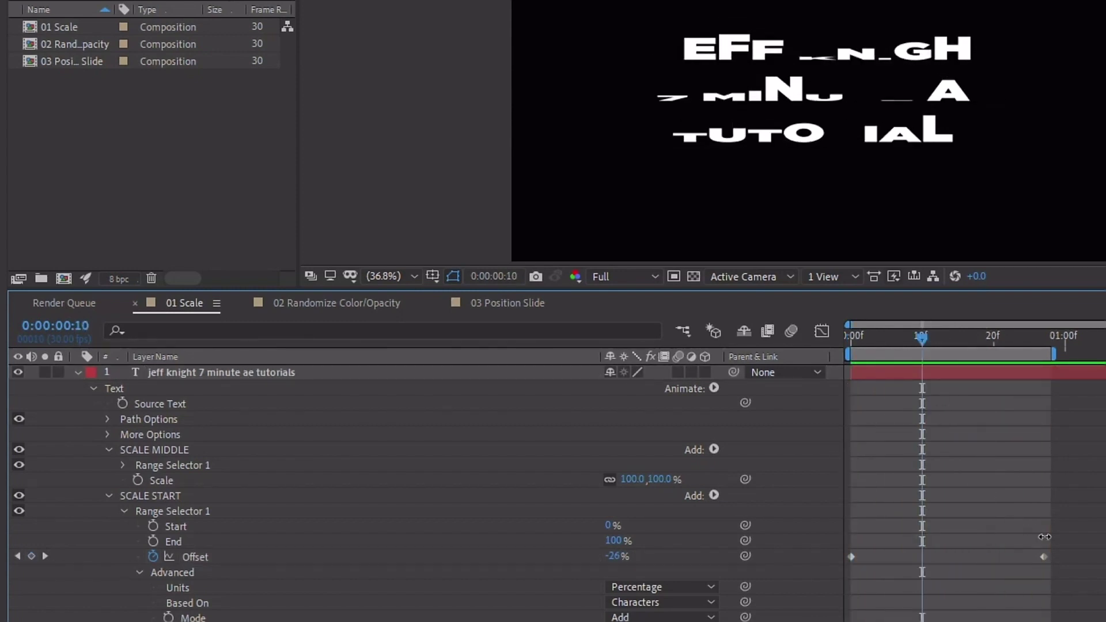
left_click_drag(1044, 557, 922, 562)
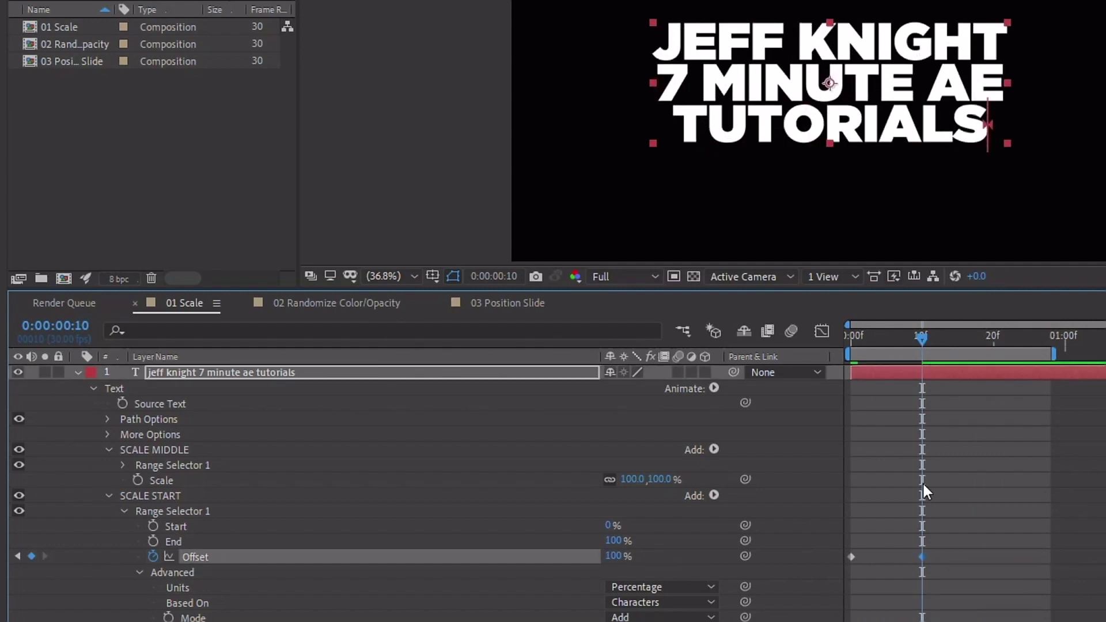
left_click(869, 334)
key("space")
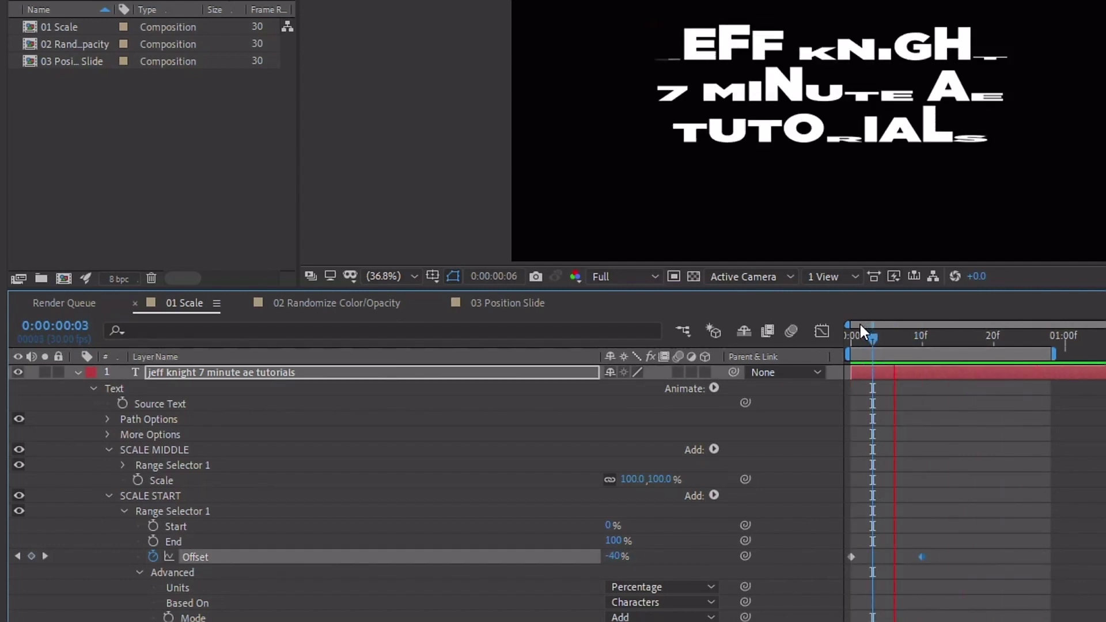
left_click_drag(938, 339, 925, 355)
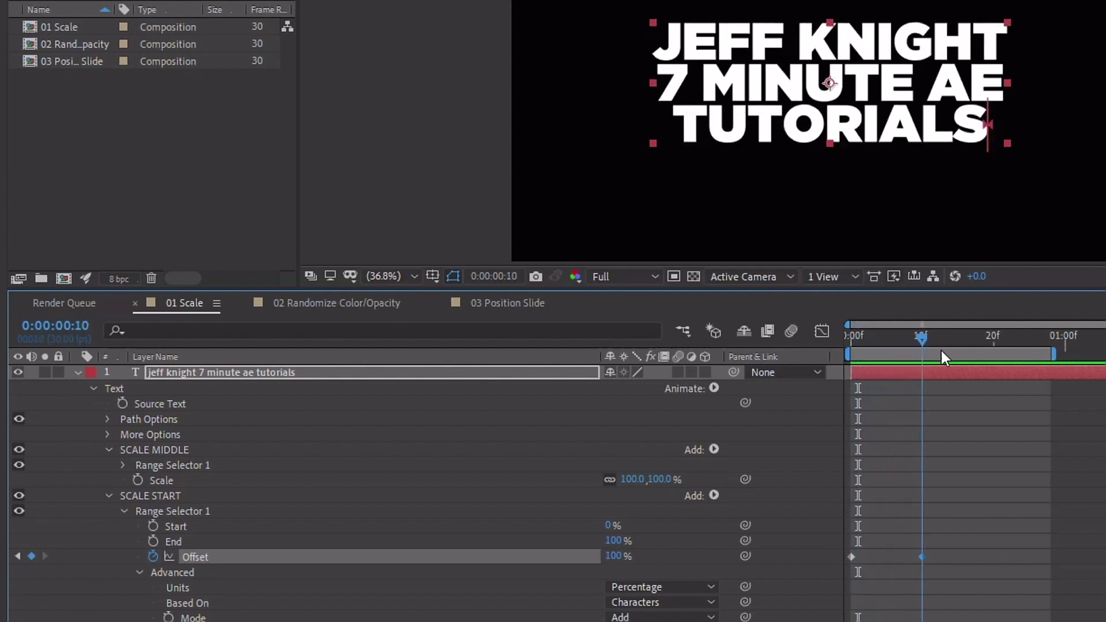
left_click(355, 451)
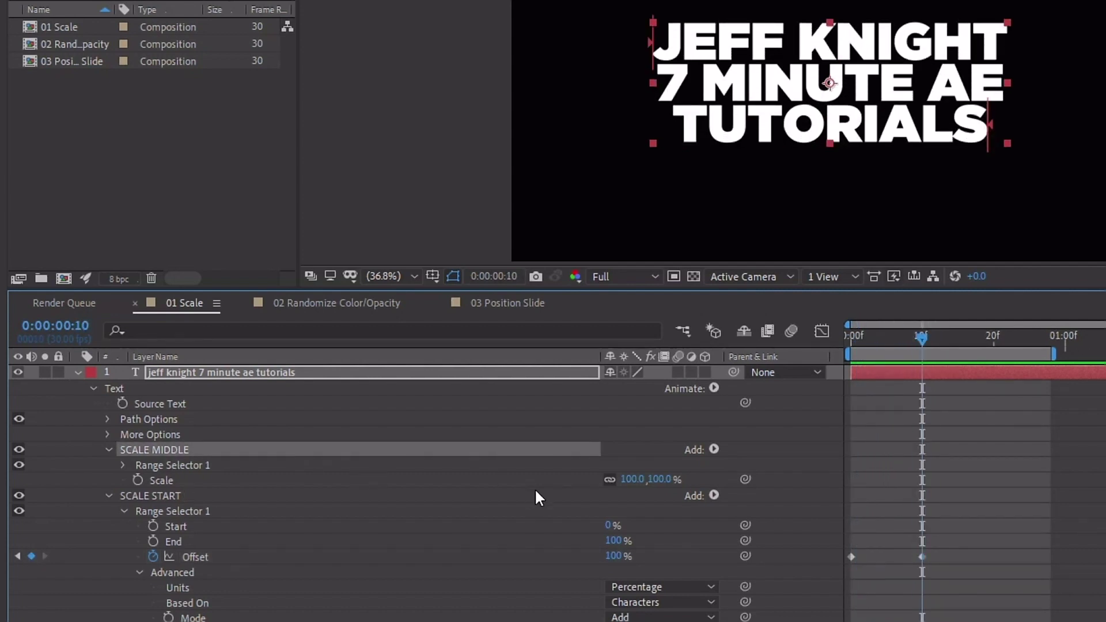
Collapse SCALE START's Range Selector 1 settings.
left_click(143, 495)
left_click(123, 511)
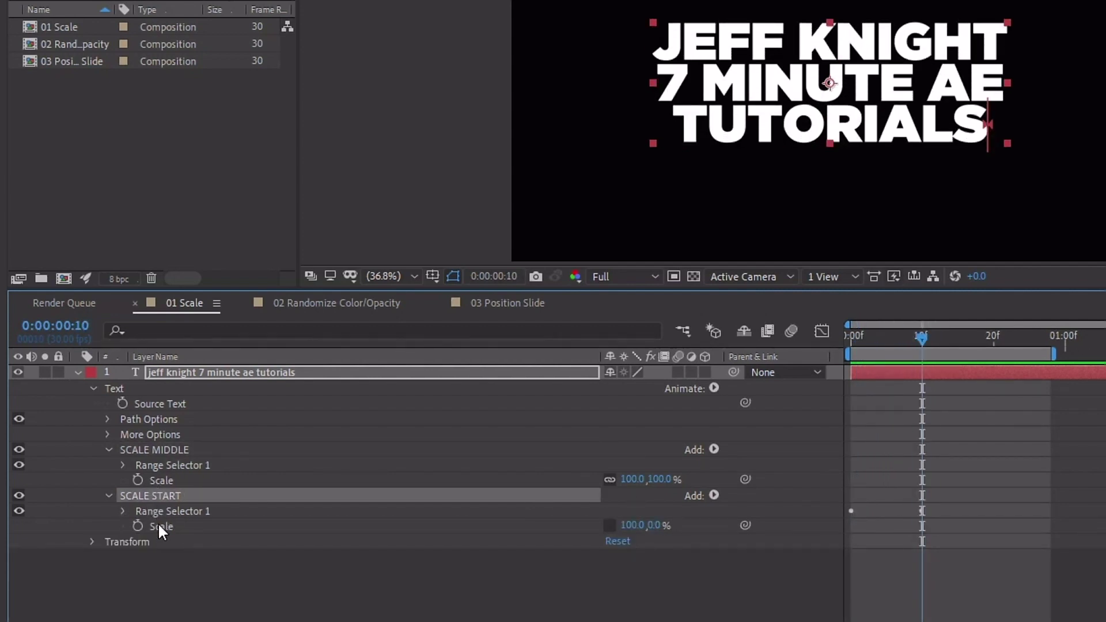
left_click(651, 529)
Try SCALE MIDDLE's vertical scale at 135%, scrub to preview, then return it to 100%.
left_click(170, 465)
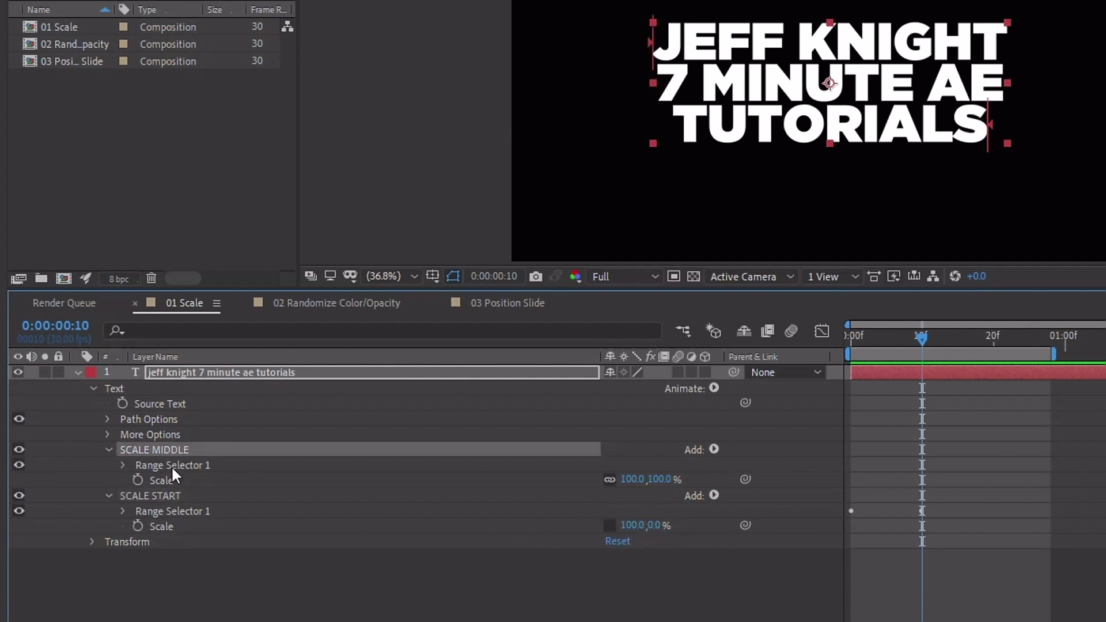
left_click(657, 480)
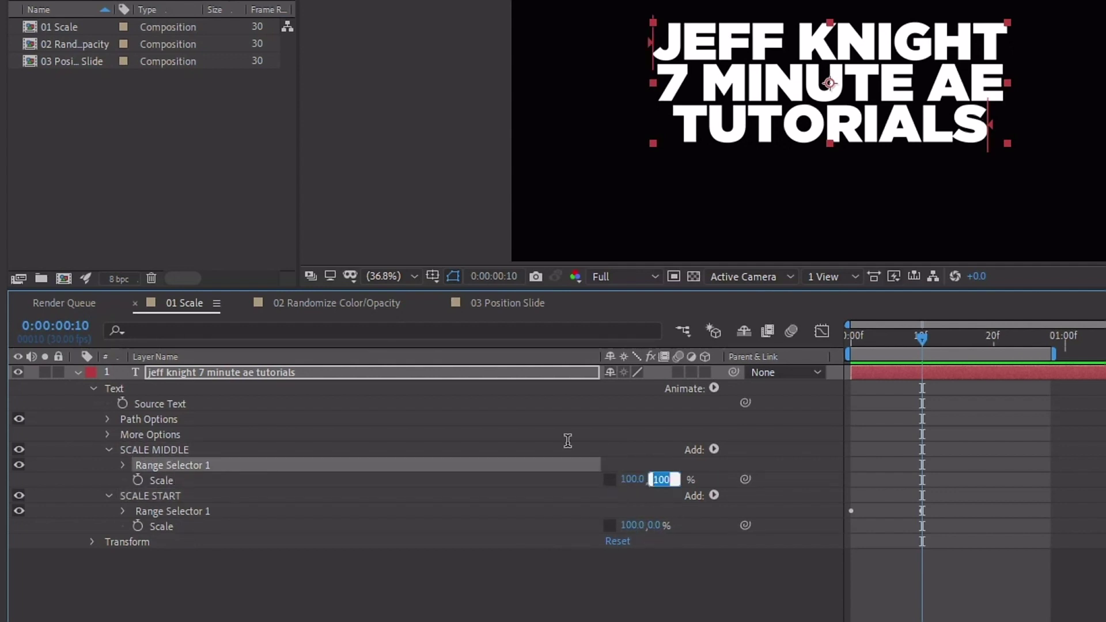
type("135")
key("Return")
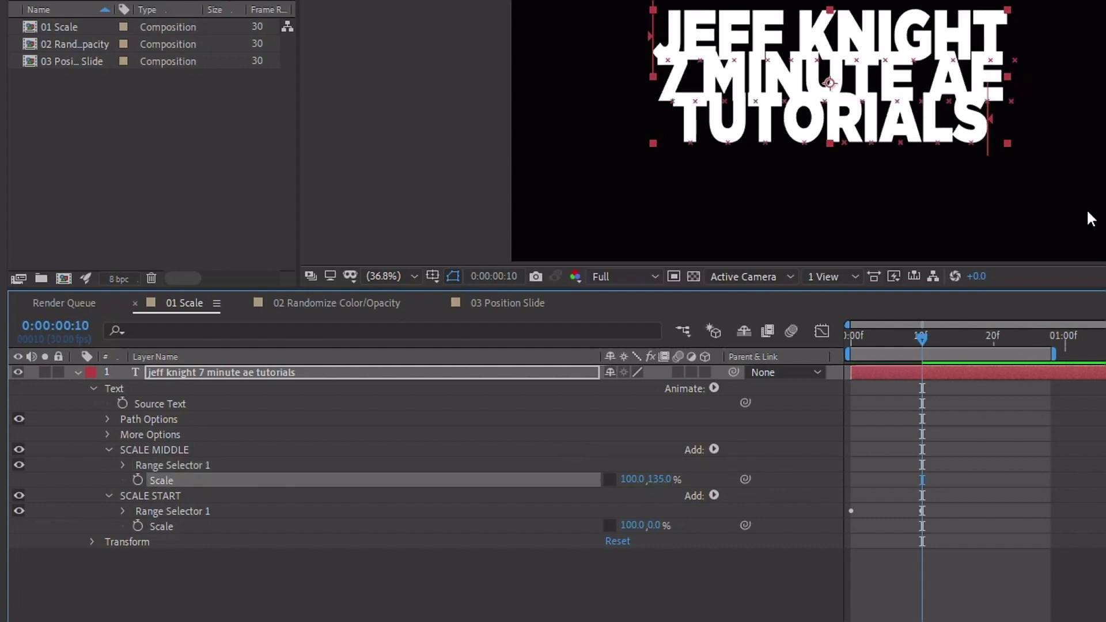
mouse_move(876, 345)
left_mouse_down()
mouse_move(845, 346)
mouse_move(932, 333)
mouse_move(835, 340)
mouse_move(929, 321)
mouse_move(844, 338)
mouse_move(912, 326)
left_mouse_up()
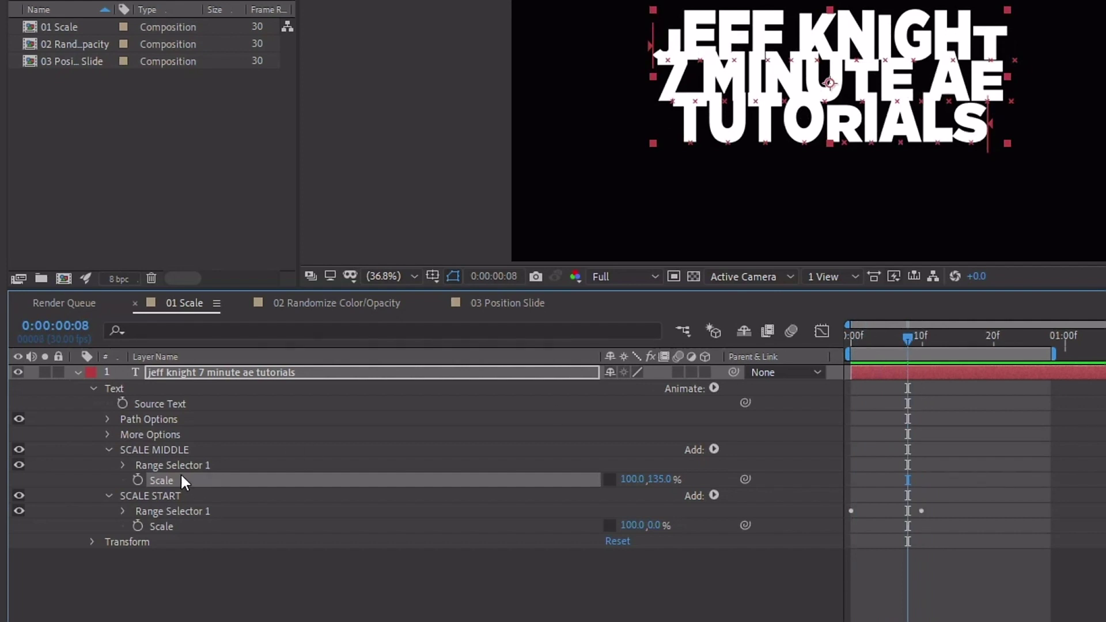
left_click(663, 479)
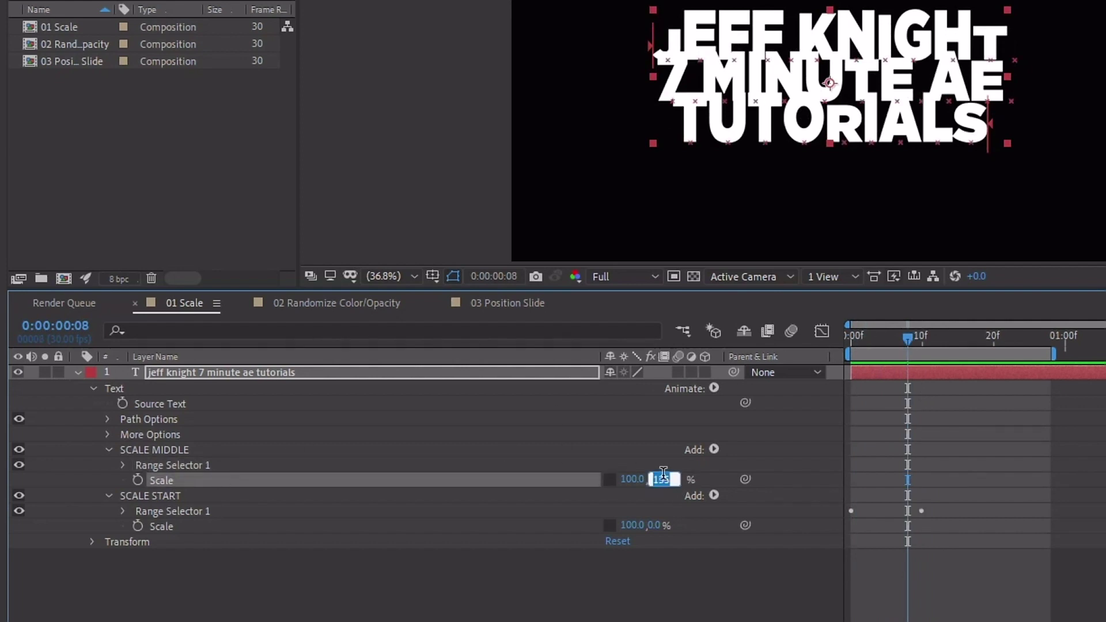
type("100")
key("Return")
left_click(162, 453)
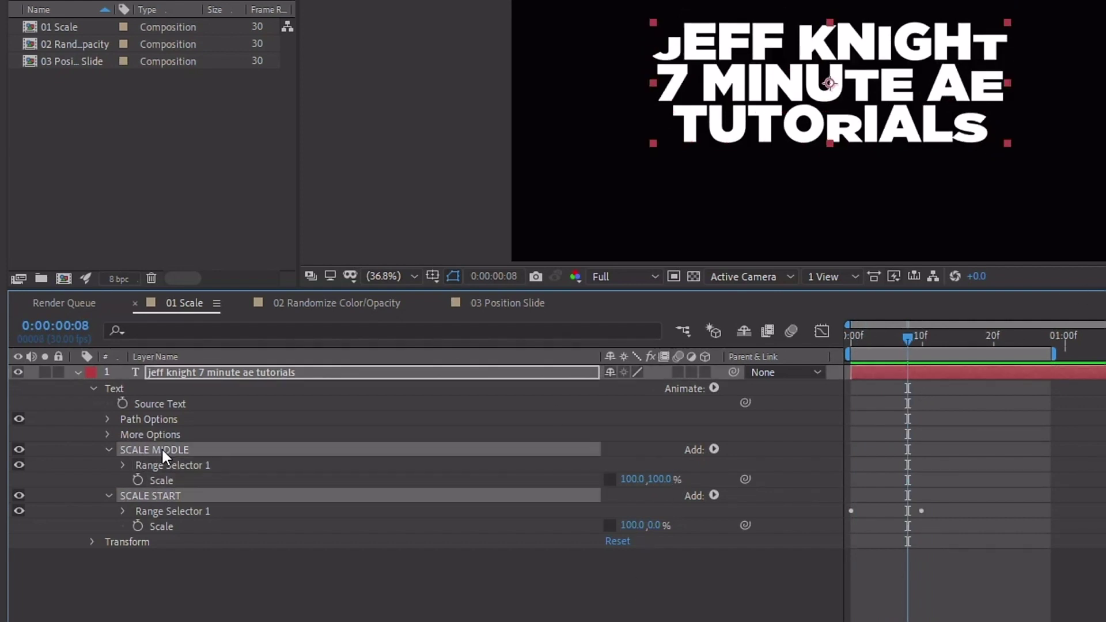
Re-enable both scale animators and set SCALE MIDDLE Scale to 100, 135% at frame 10.
left_click(20, 451)
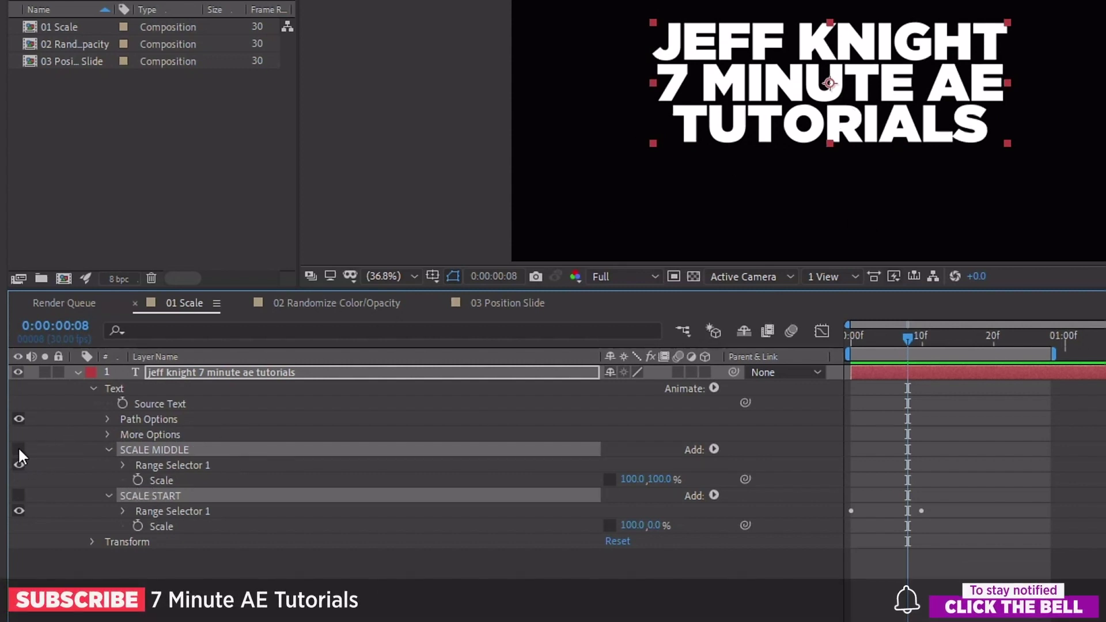
left_click_drag(19, 451, 19, 495)
left_click(99, 566)
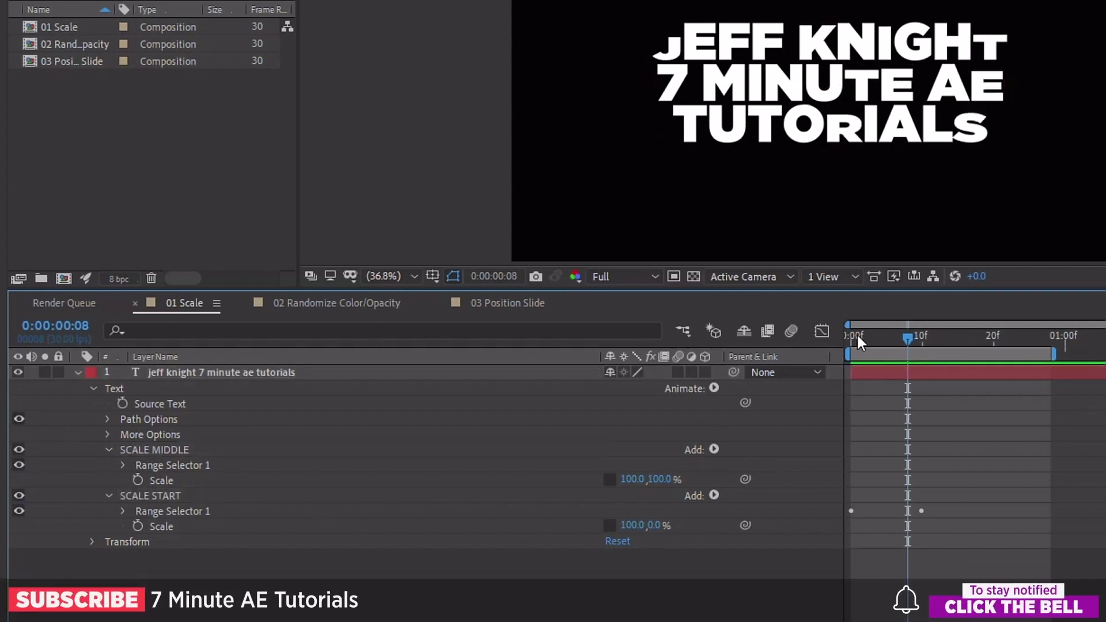
left_click(922, 338)
left_click(181, 449)
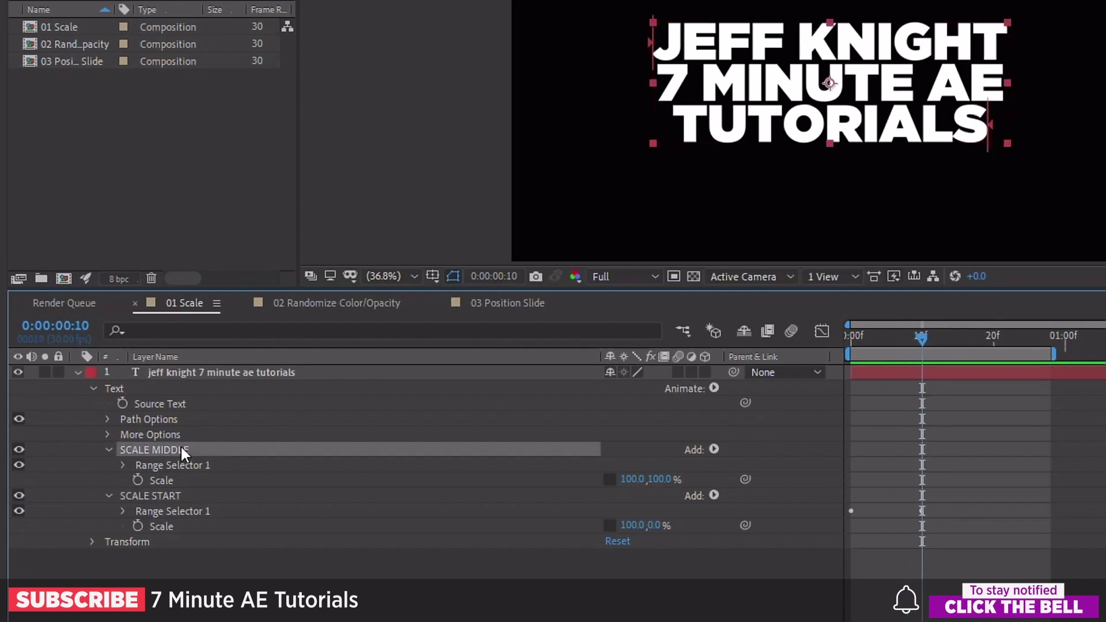
left_click(659, 479)
type("5")
key("Return")
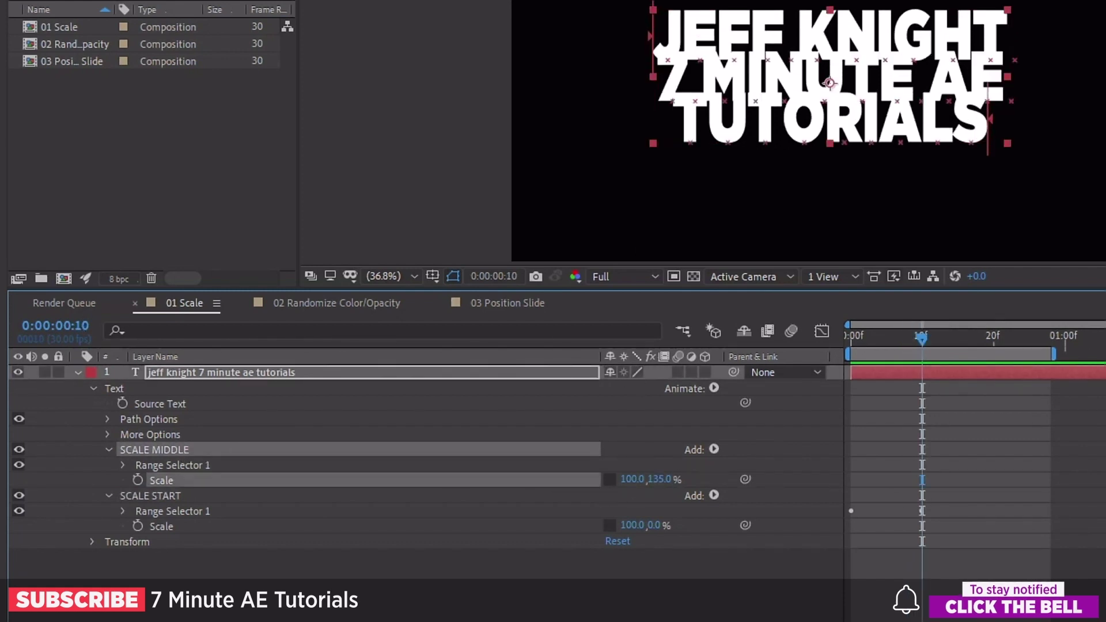
Toggle SCALE MIDDLE's eye switch off and on to compare against plain text.
left_click(19, 450)
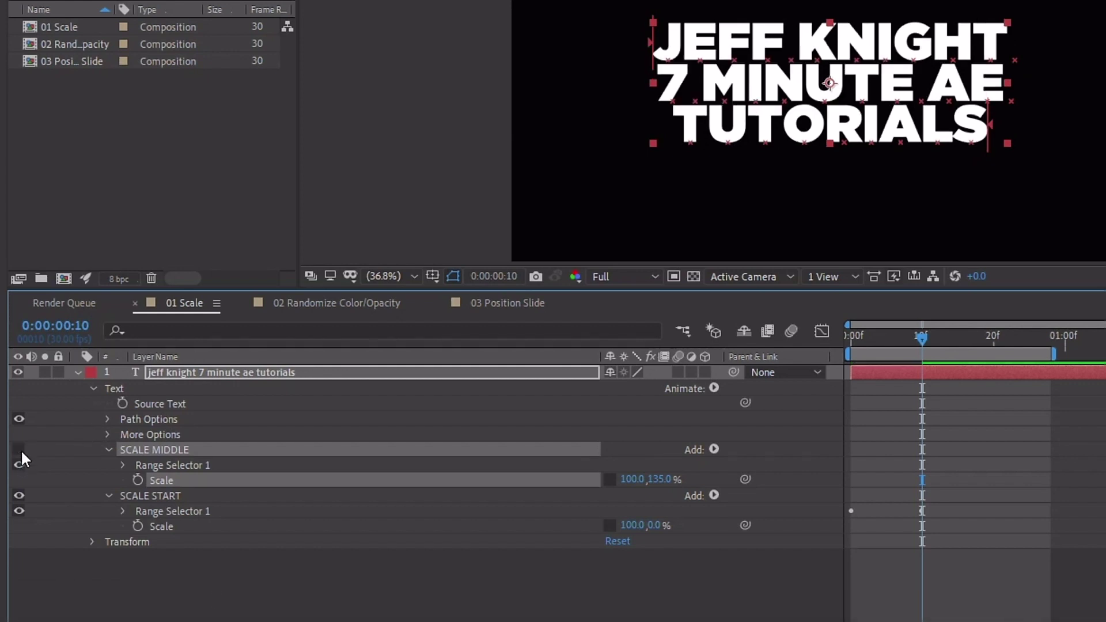
left_click(19, 449)
left_click(19, 450)
left_click(19, 450)
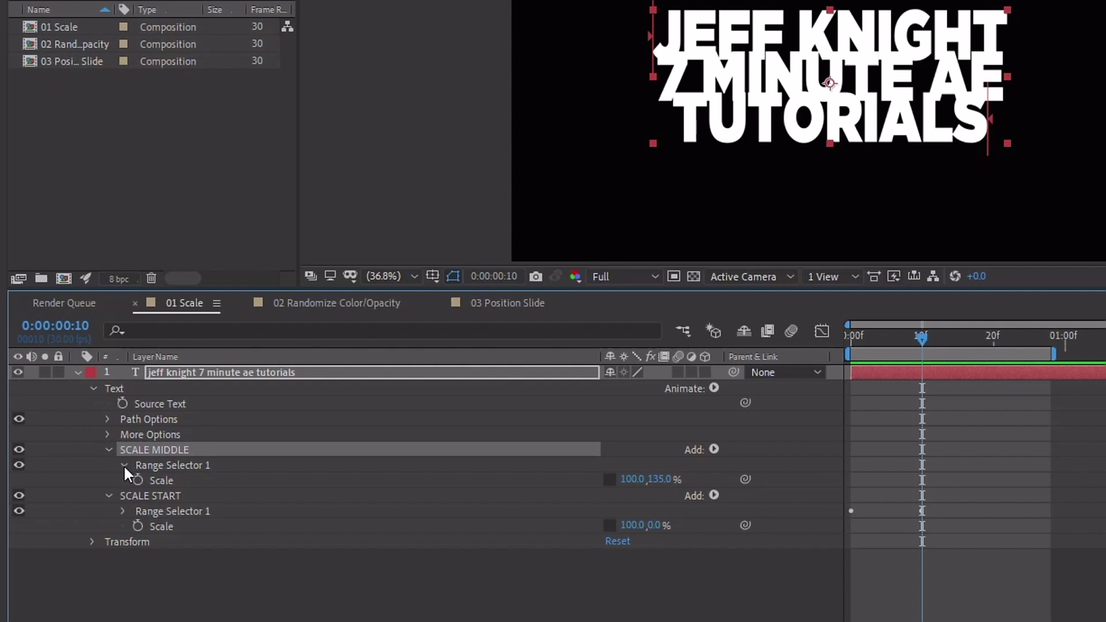
left_click(123, 465)
Add SCALE MIDDLE Offset keyframes at 0% (frame 10) and 100% (frame 21), then preview.
left_click(153, 510)
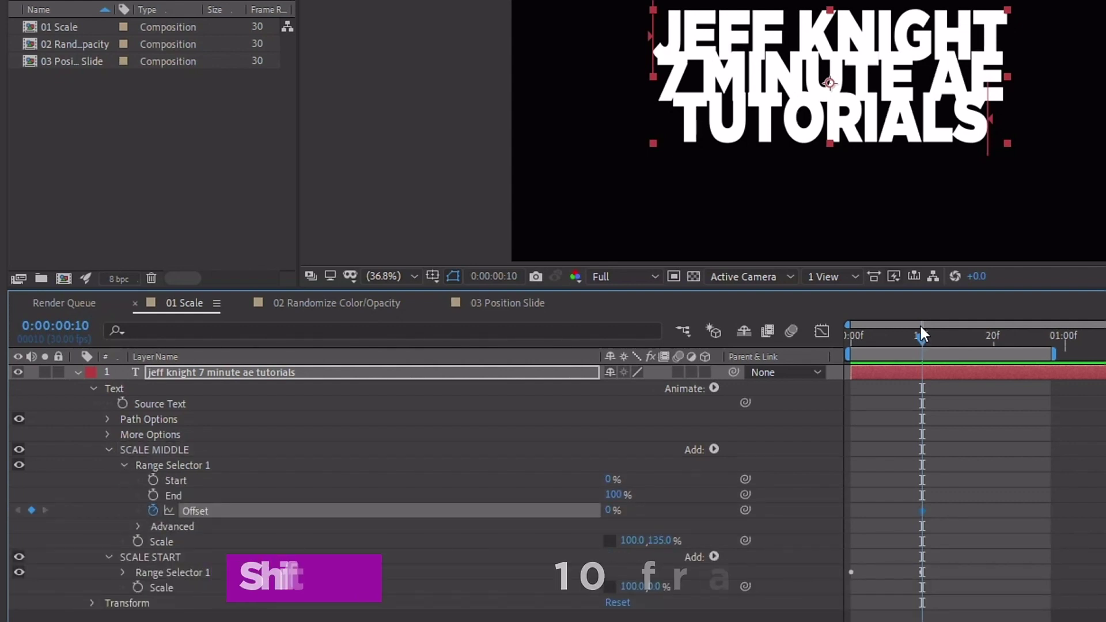
key("shift+Page_Down")
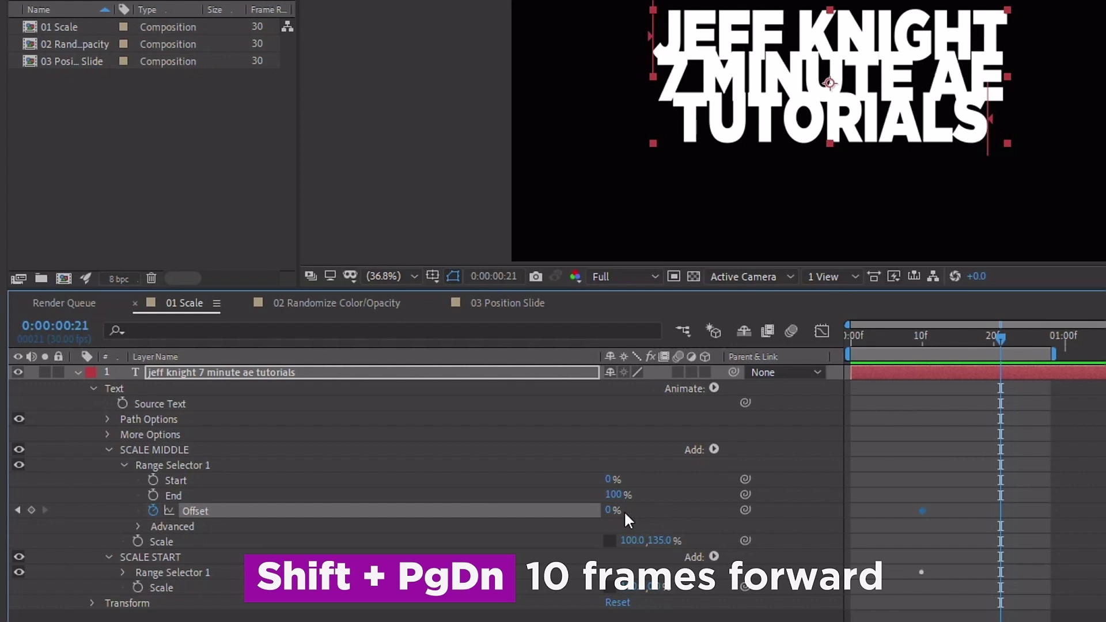
left_click(623, 511)
type("100")
key("Return")
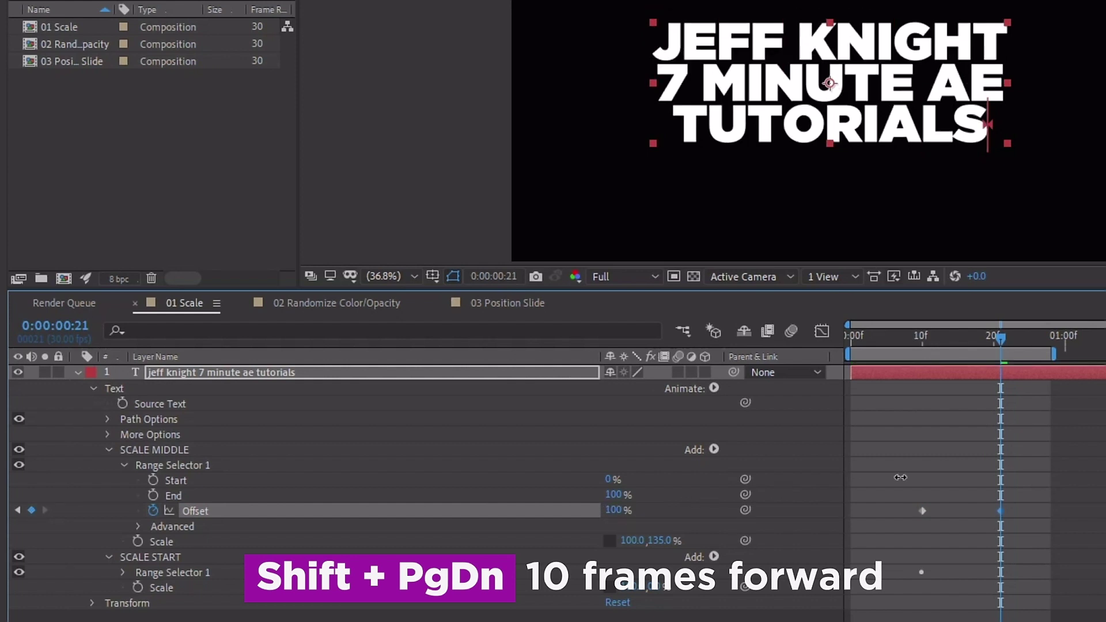
left_click(852, 333)
key("space")
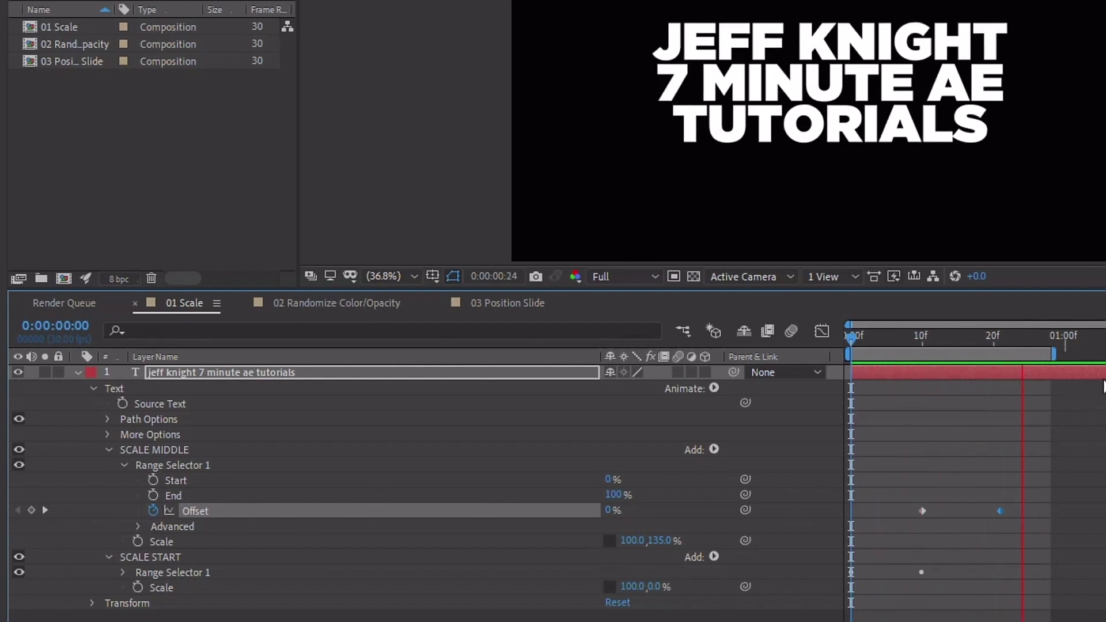
Set SCALE MIDDLE's Advanced selector shape to Ramp Up.
key("space")
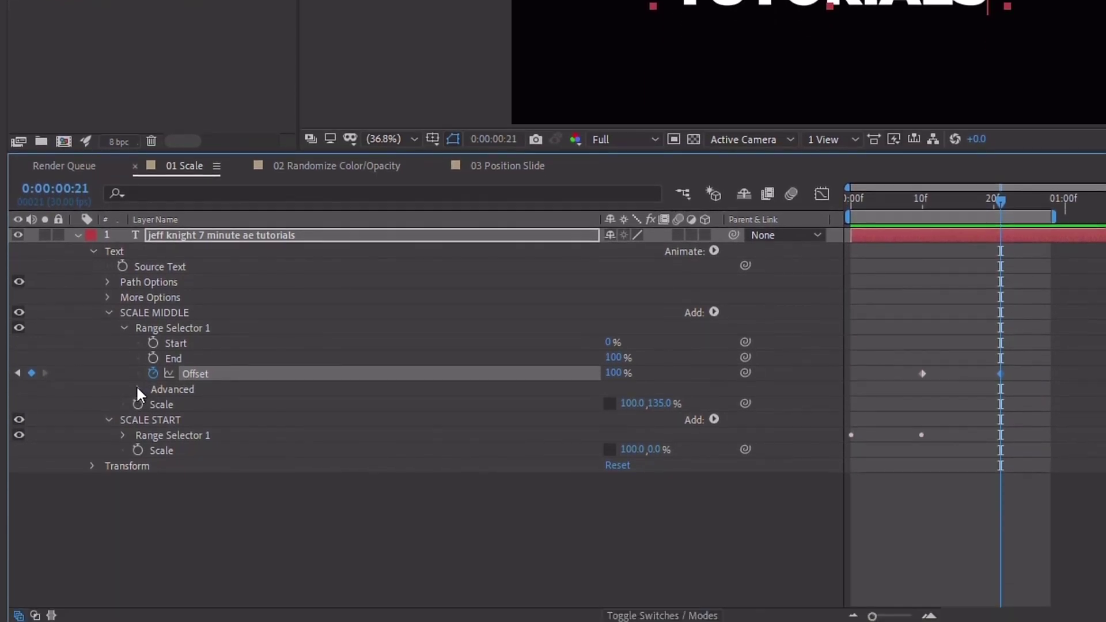
left_click(137, 526)
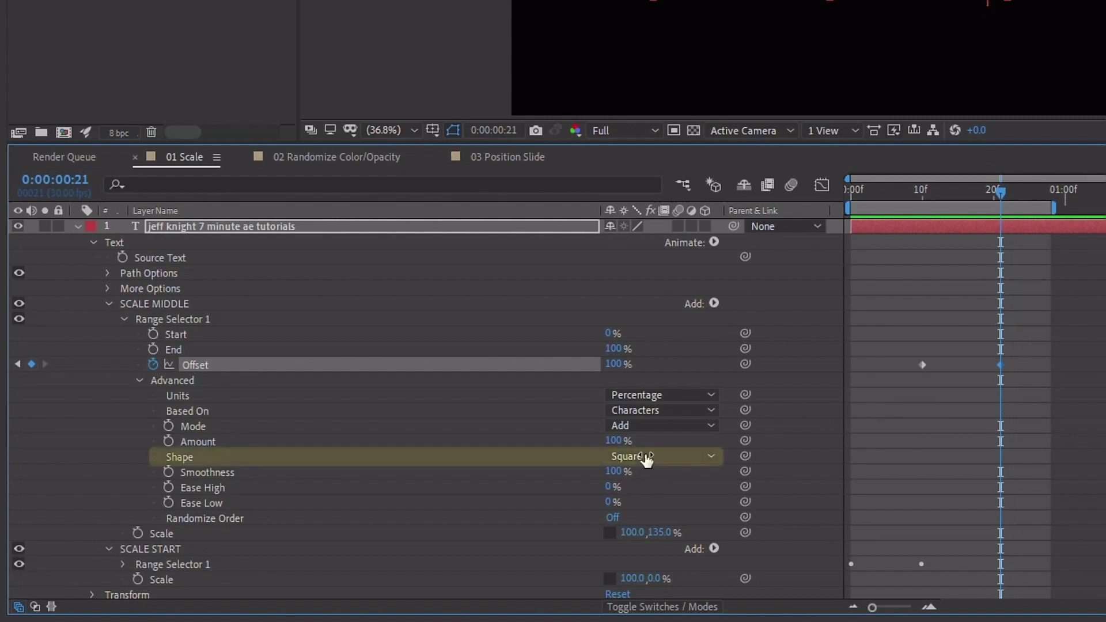
left_click(206, 443)
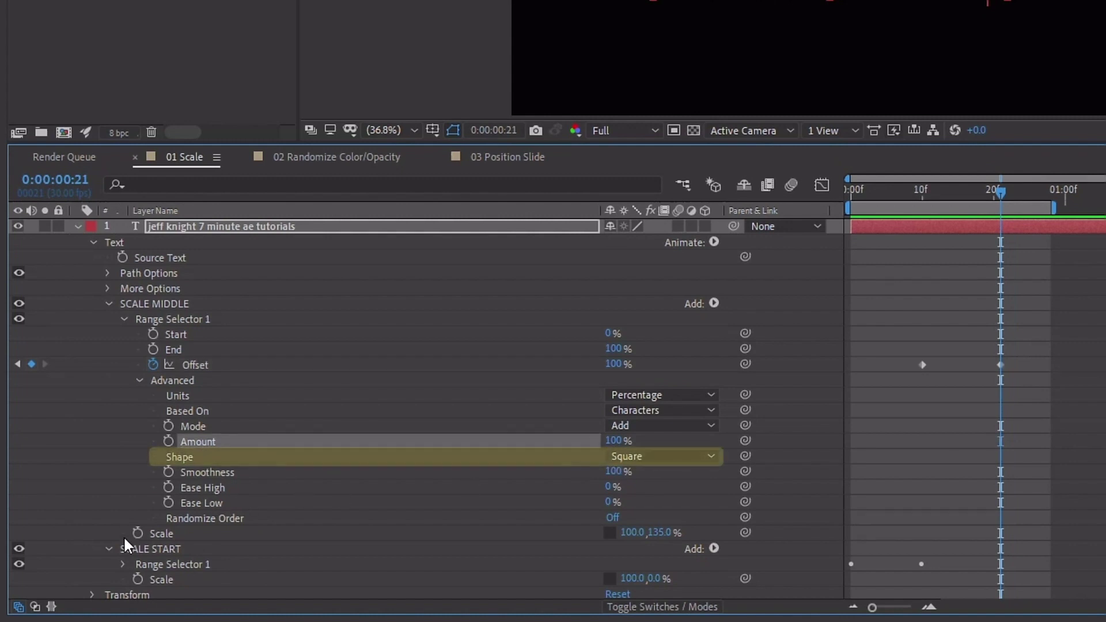
left_click(123, 564)
scroll(216, 545, "down", 5)
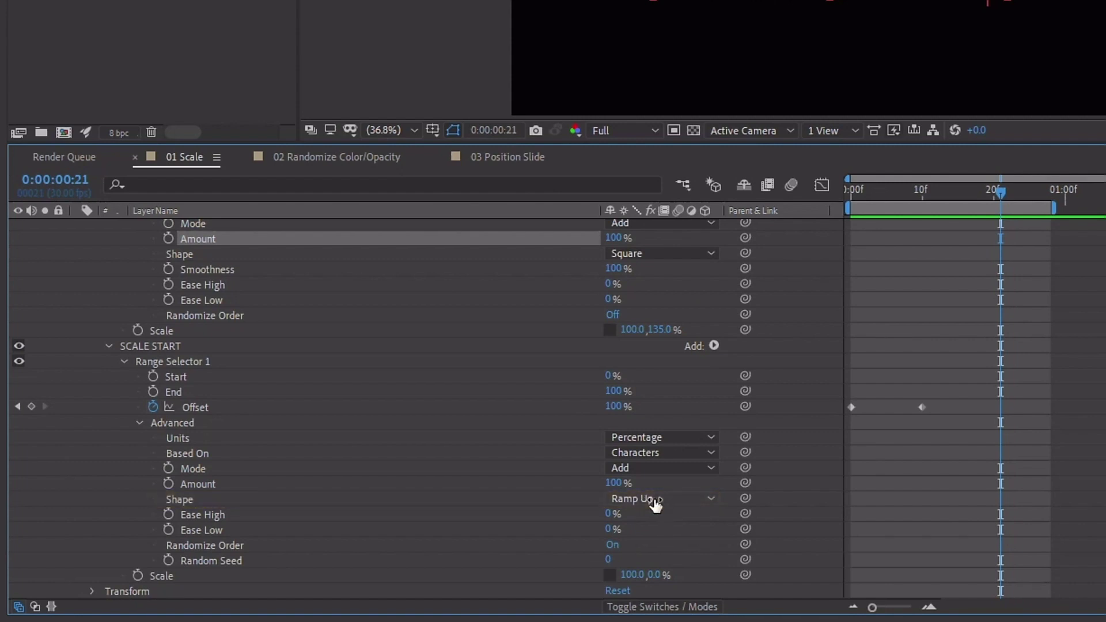
left_click(593, 269)
left_click(449, 257)
left_click(656, 254)
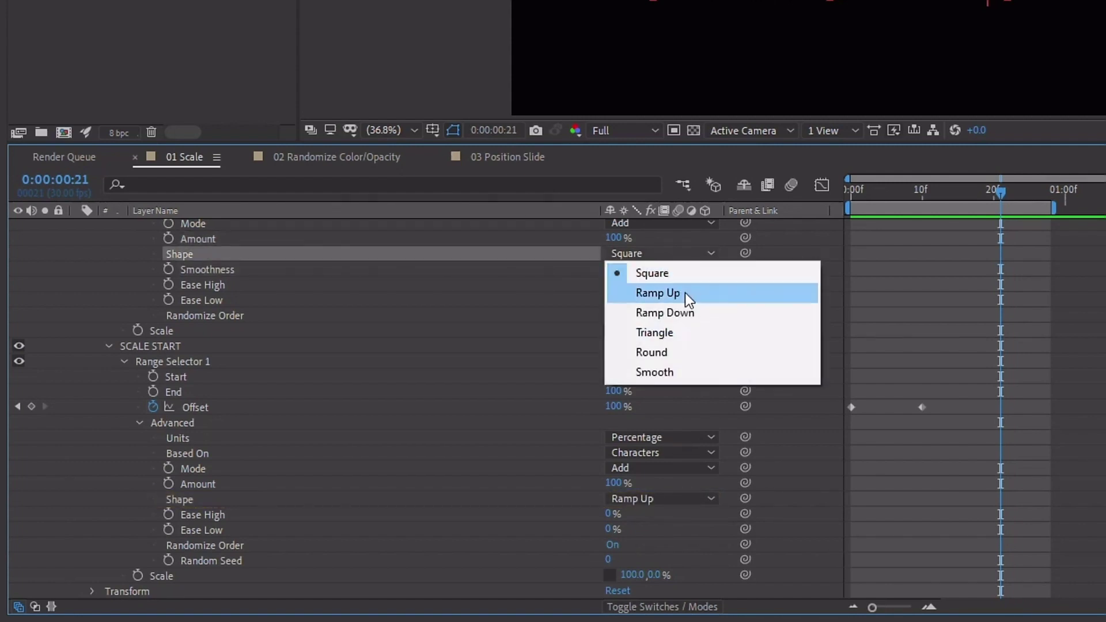
left_click(685, 293)
scroll(936, 242, "up", 5)
Change the frame-10 Offset keyframe to -100% and preview.
left_click(920, 192)
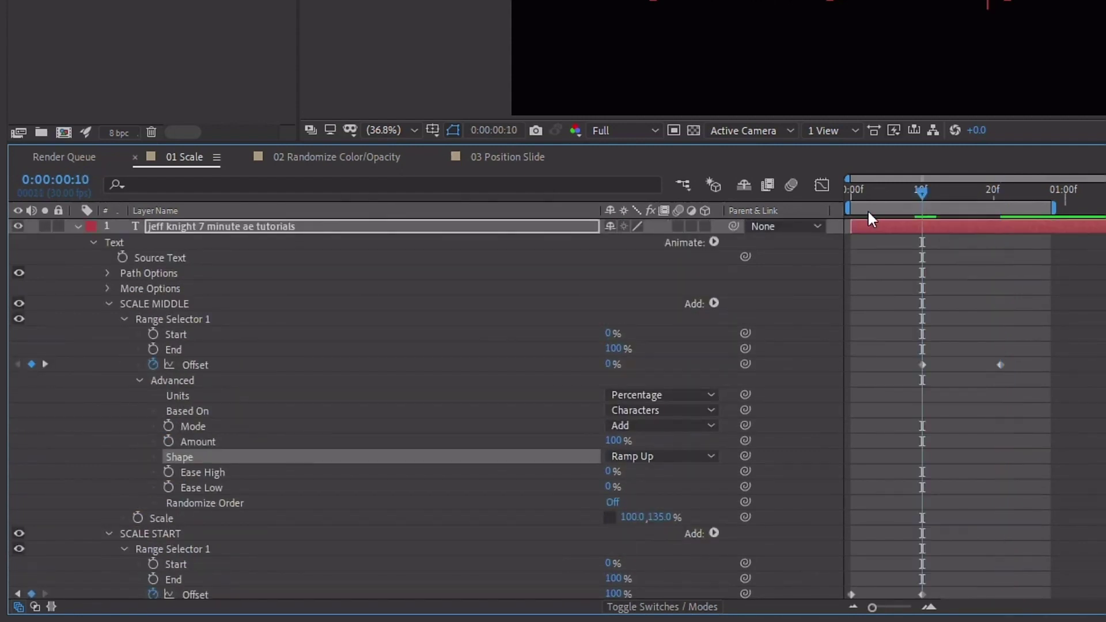
left_click(598, 367)
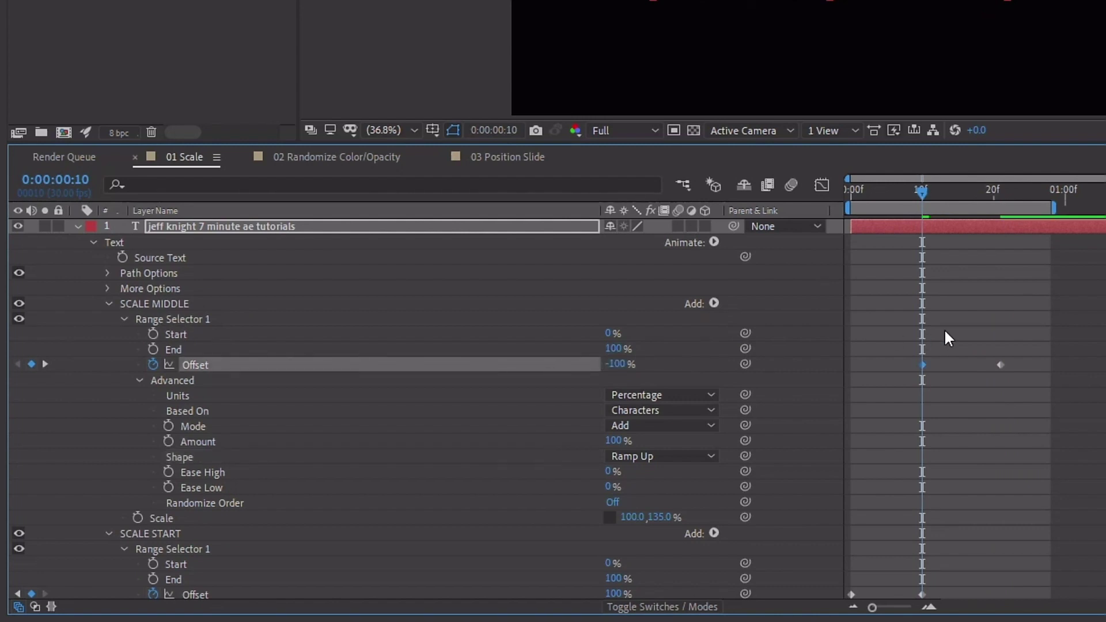
key("space")
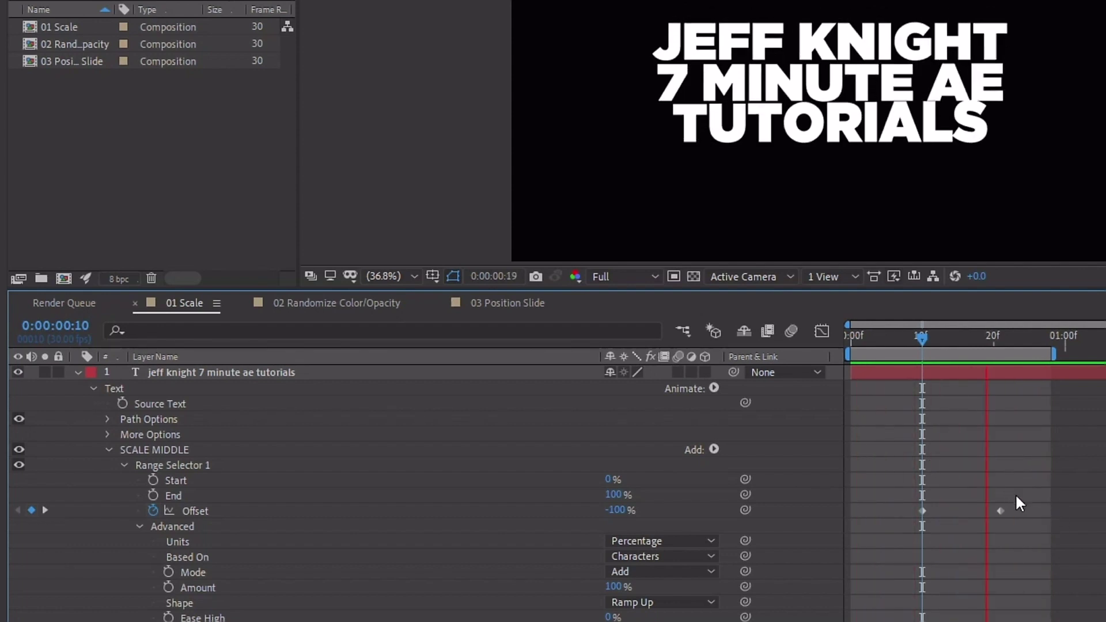
Shift both SCALE MIDDLE Offset keyframes so the -100% key sits at frame 10.
mouse_move(1033, 486)
left_mouse_down()
mouse_move(931, 537)
mouse_move(886, 511)
left_mouse_up()
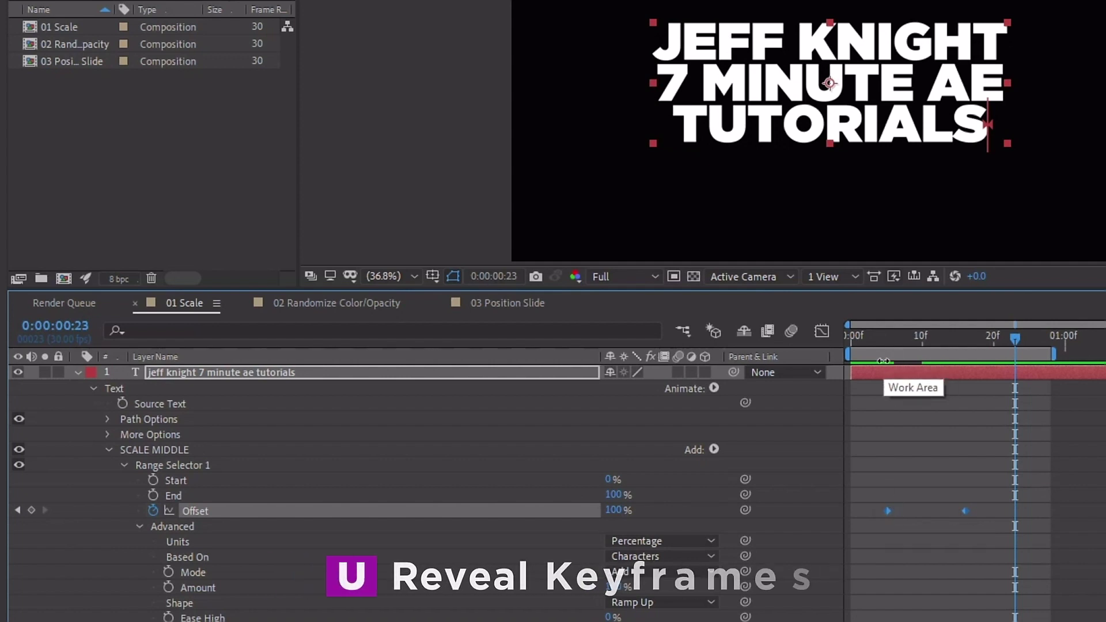
key("u")
key("Home")
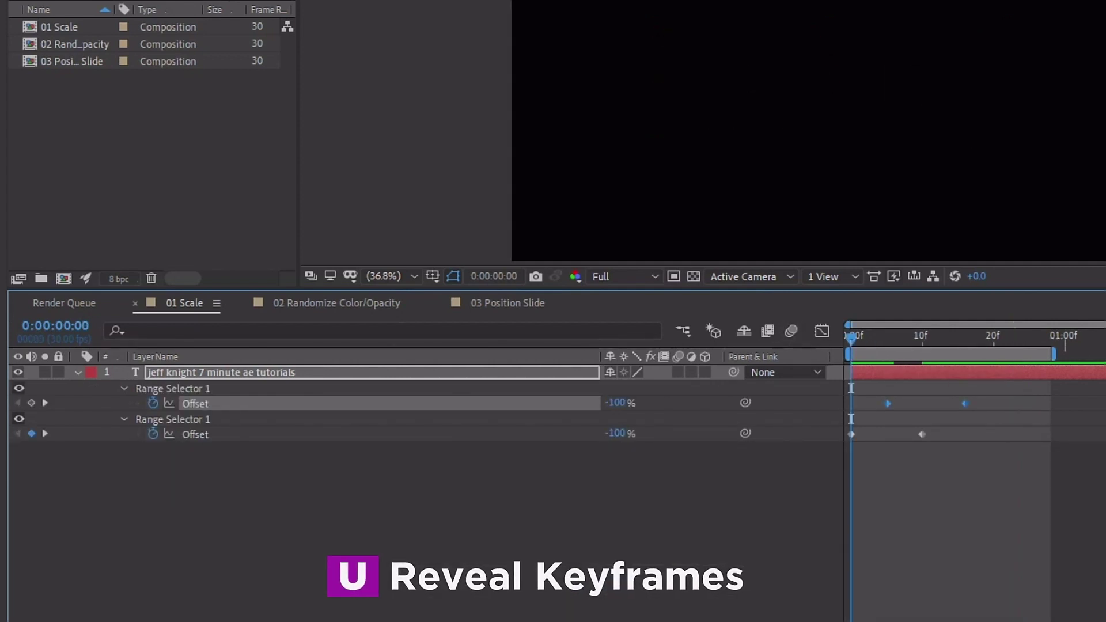
key("space")
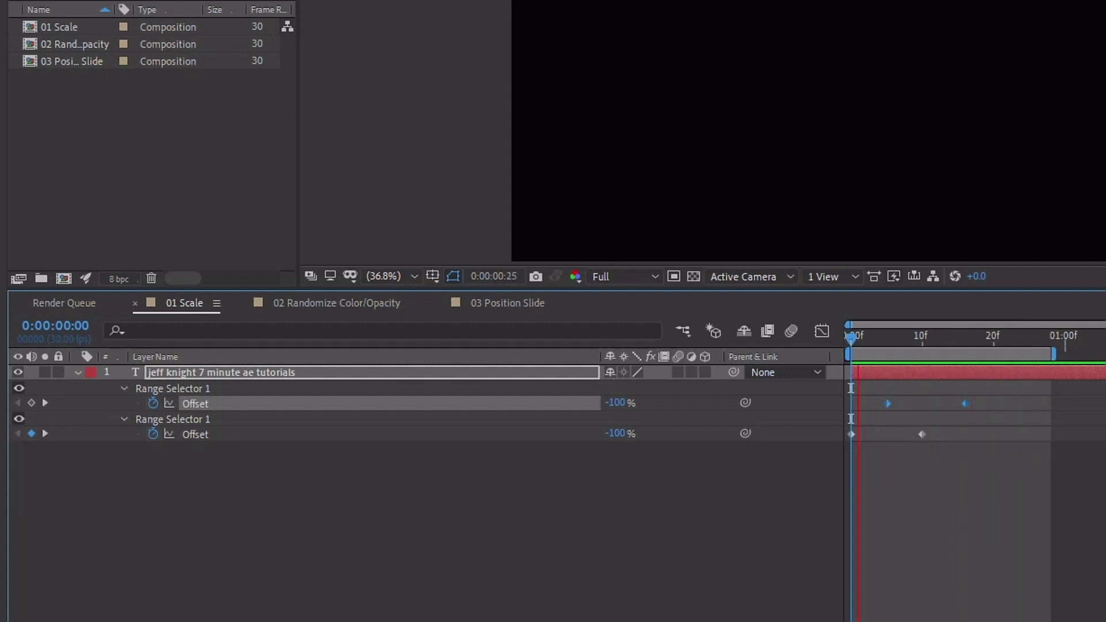
key("space")
left_click(78, 373)
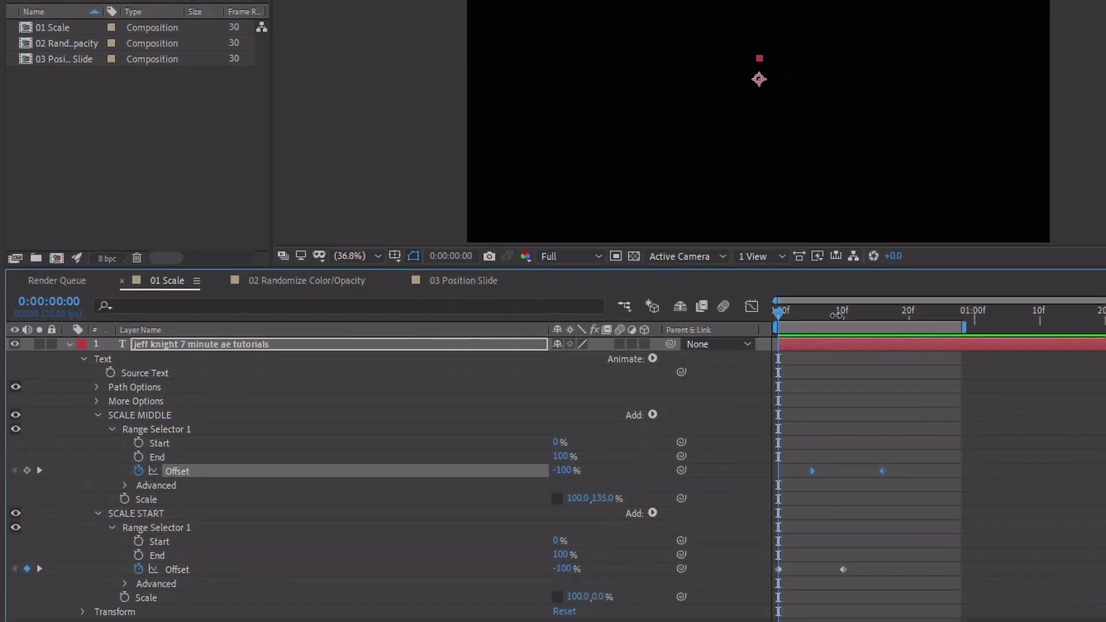
left_click(843, 313)
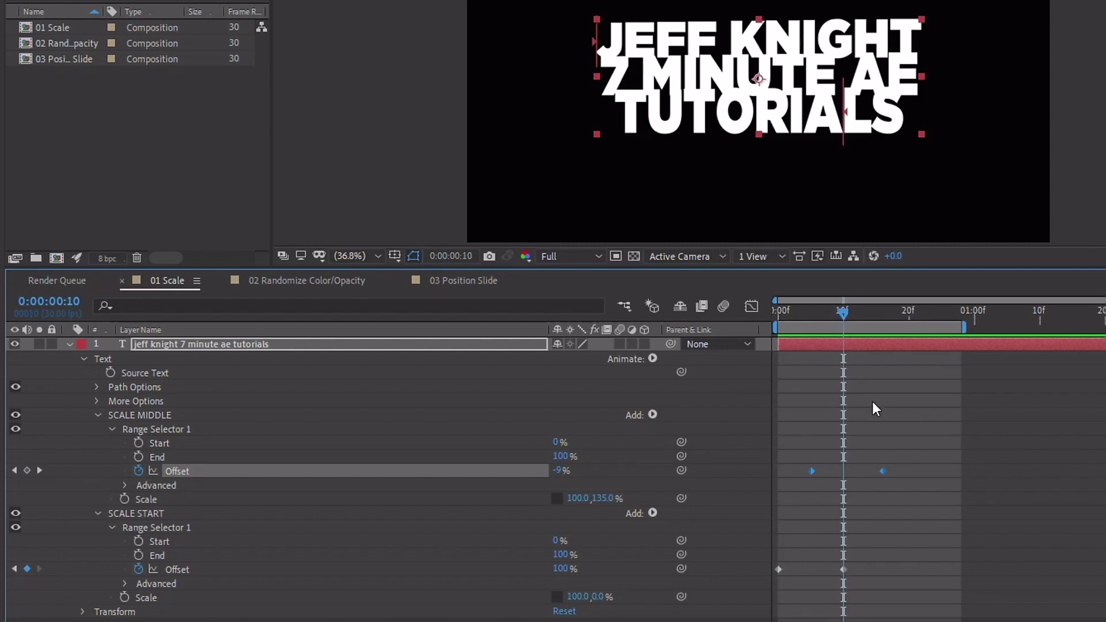
left_click_drag(811, 470, 845, 471)
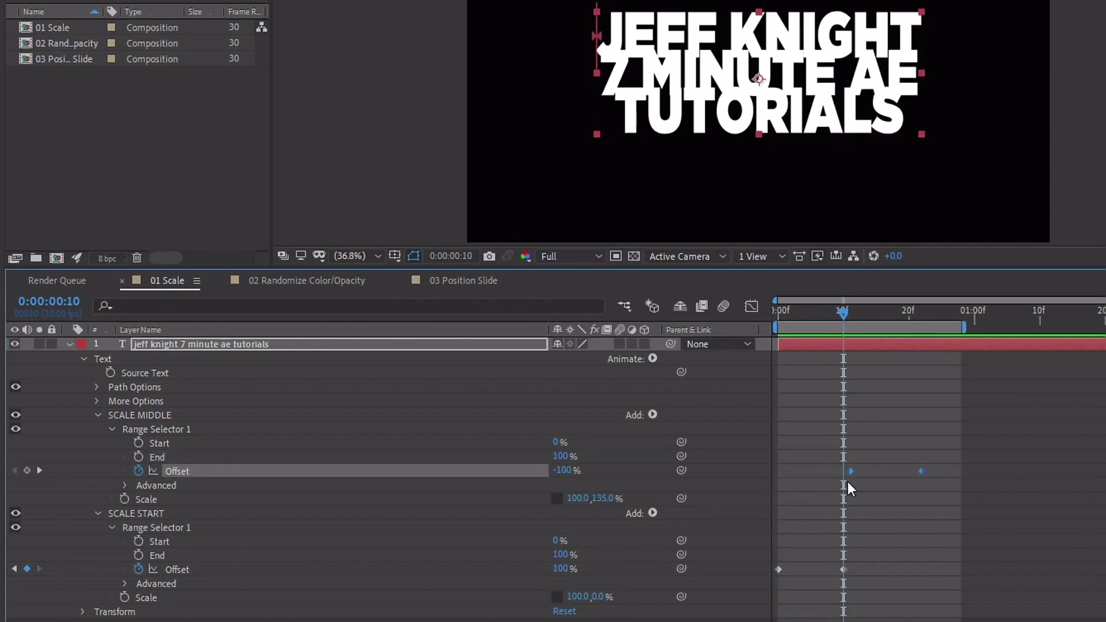
mouse_move(781, 311)
left_mouse_down()
mouse_move(923, 323)
mouse_move(761, 321)
mouse_move(843, 322)
left_mouse_up()
Set SCALE MIDDLE's selector Based On to Words.
left_click(123, 484)
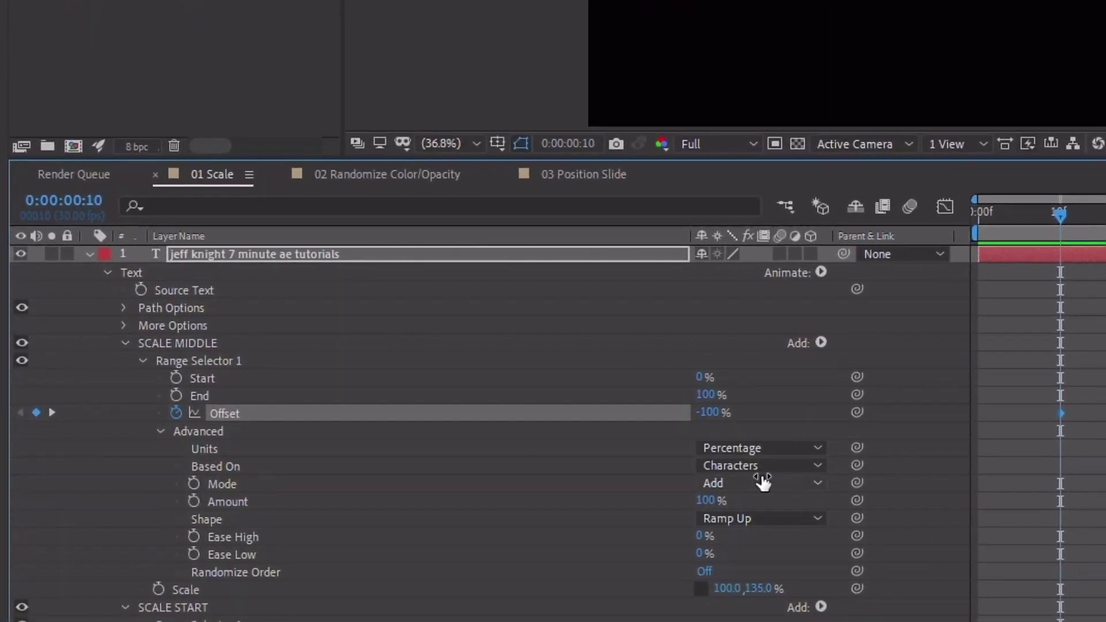
left_click(918, 502)
left_click(774, 465)
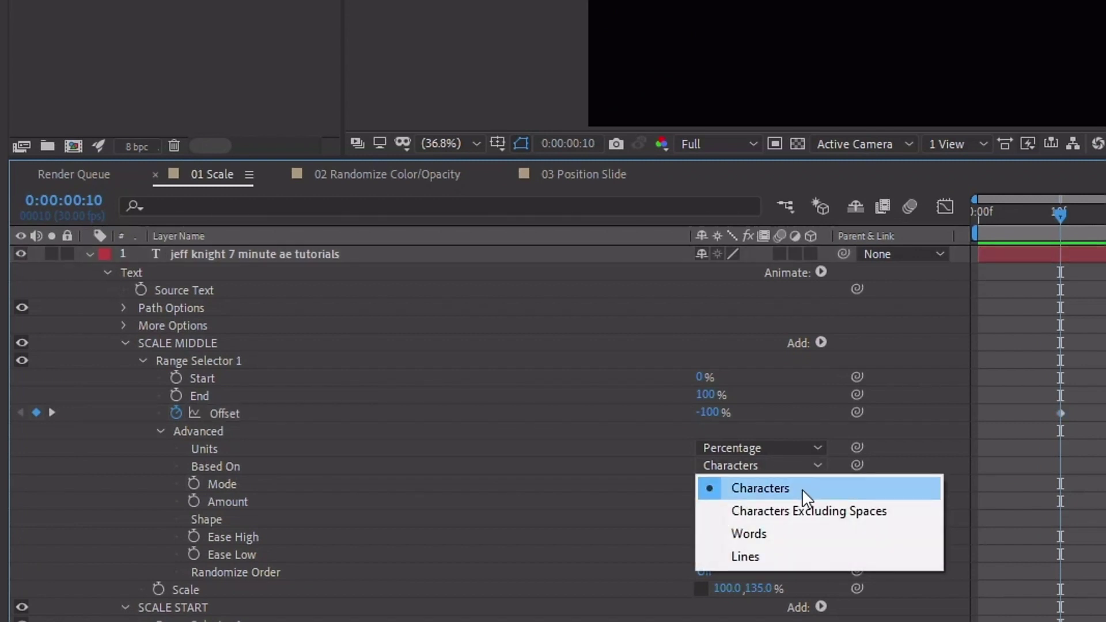
left_click(807, 528)
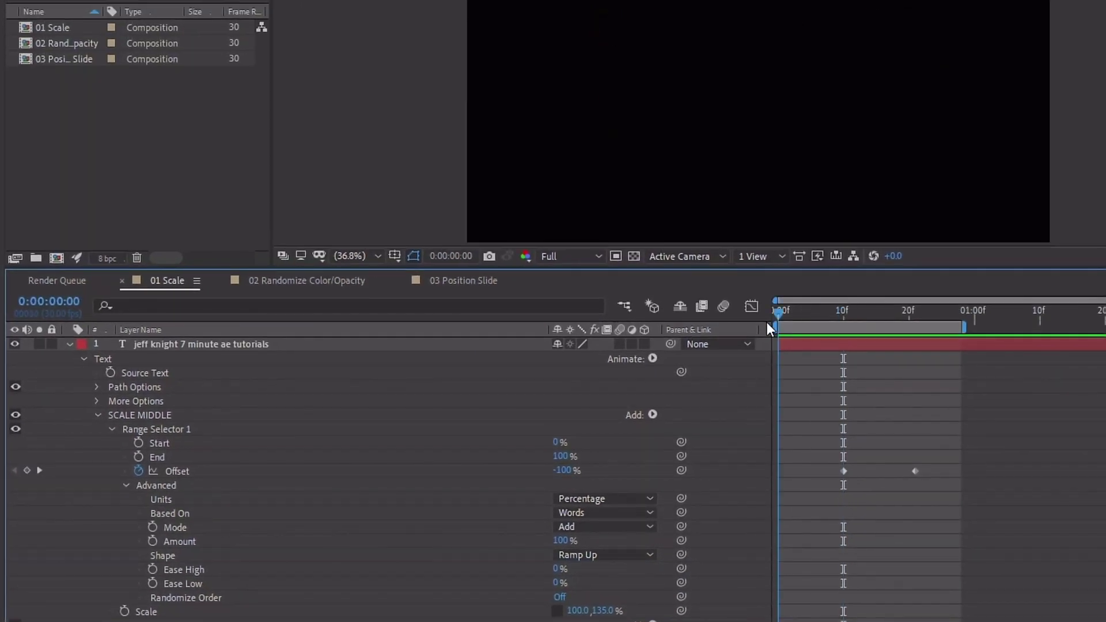
mouse_move(779, 309)
left_mouse_down()
mouse_move(905, 294)
mouse_move(861, 302)
mouse_move(907, 303)
mouse_move(796, 320)
mouse_move(784, 310)
left_mouse_up()
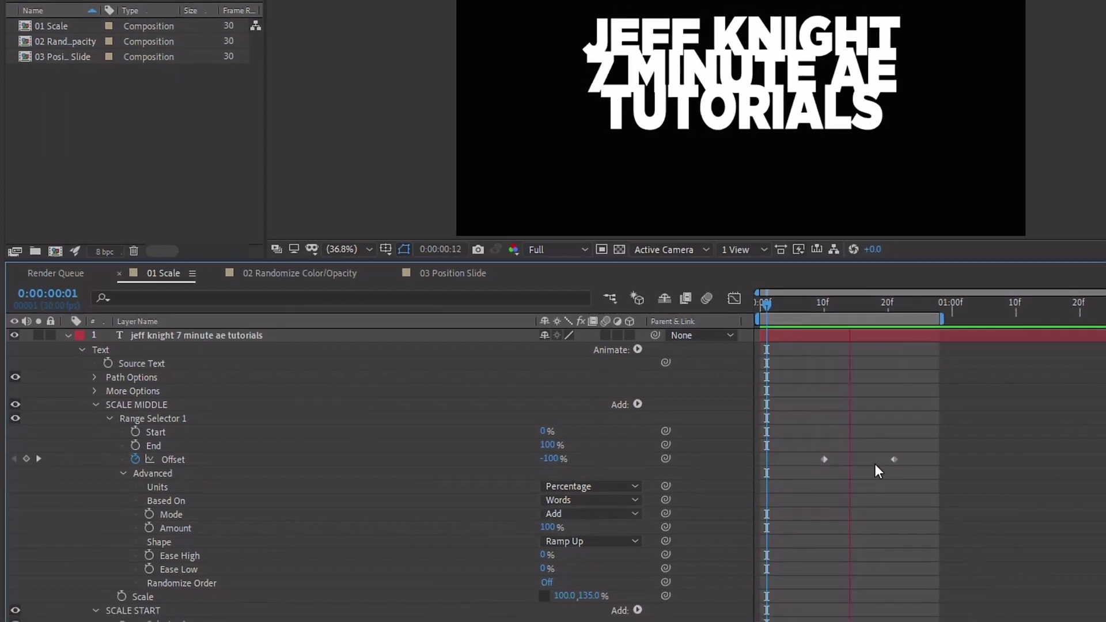
Shift the SCALE MIDDLE Offset keyframes about six frames later.
left_click_drag(928, 434, 814, 464)
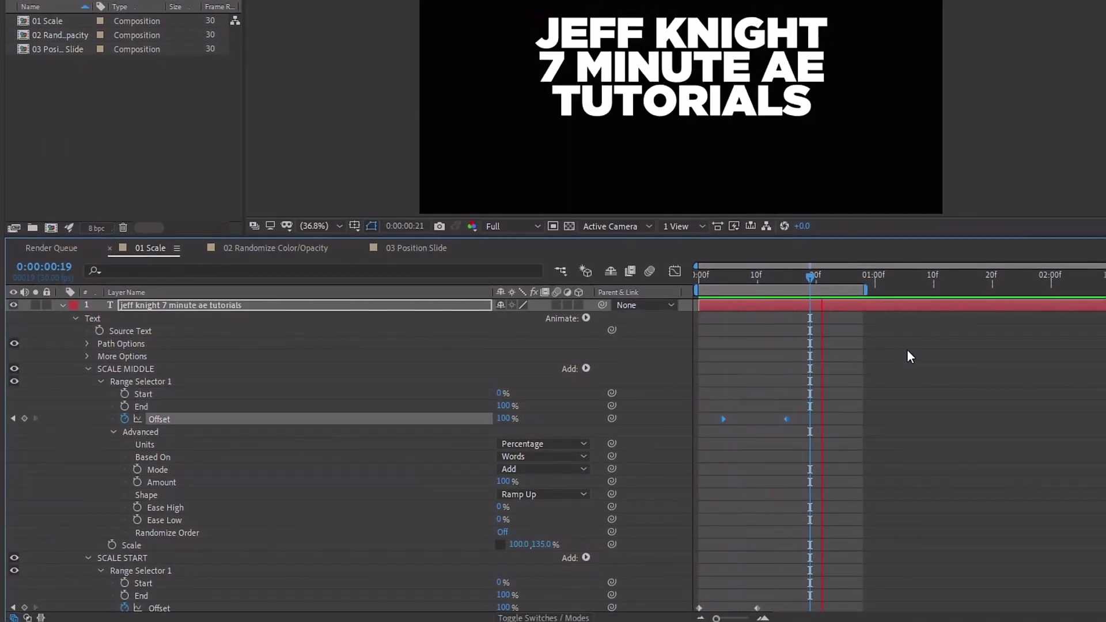
left_click(733, 422)
left_click_drag(724, 420, 763, 424)
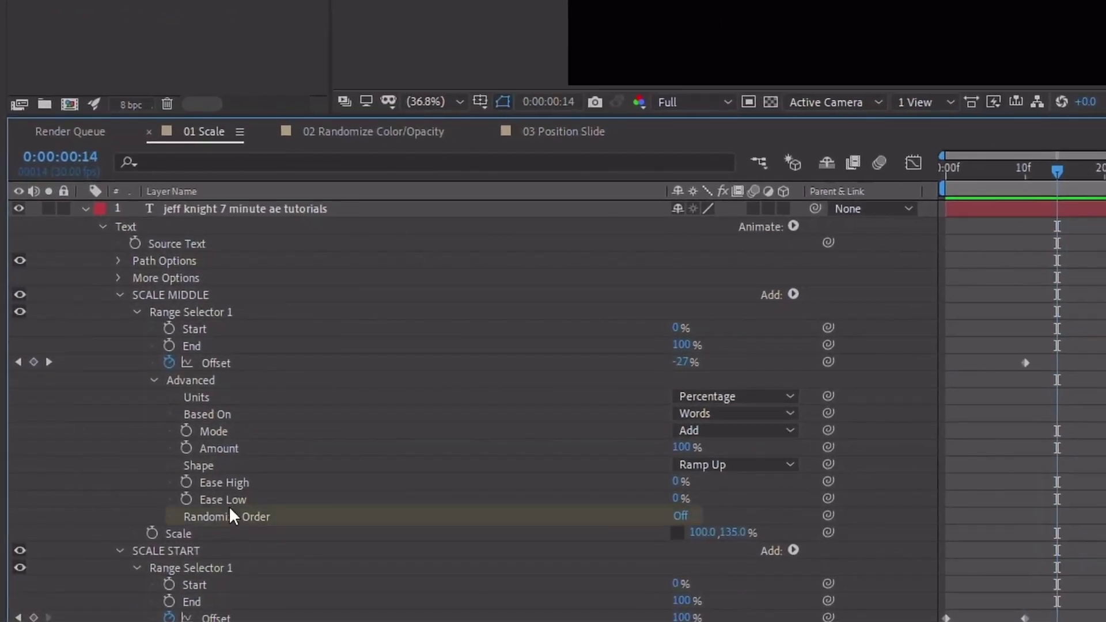
Turn Randomize Order on and scrub through the animation to review it.
left_click(681, 516)
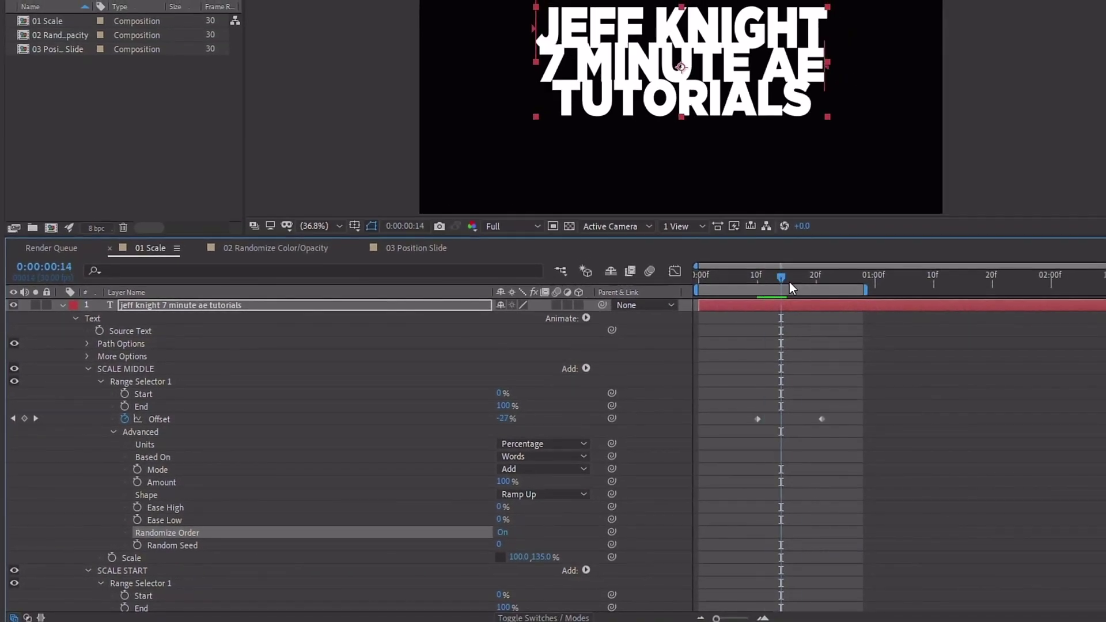
left_click_drag(790, 288, 710, 310)
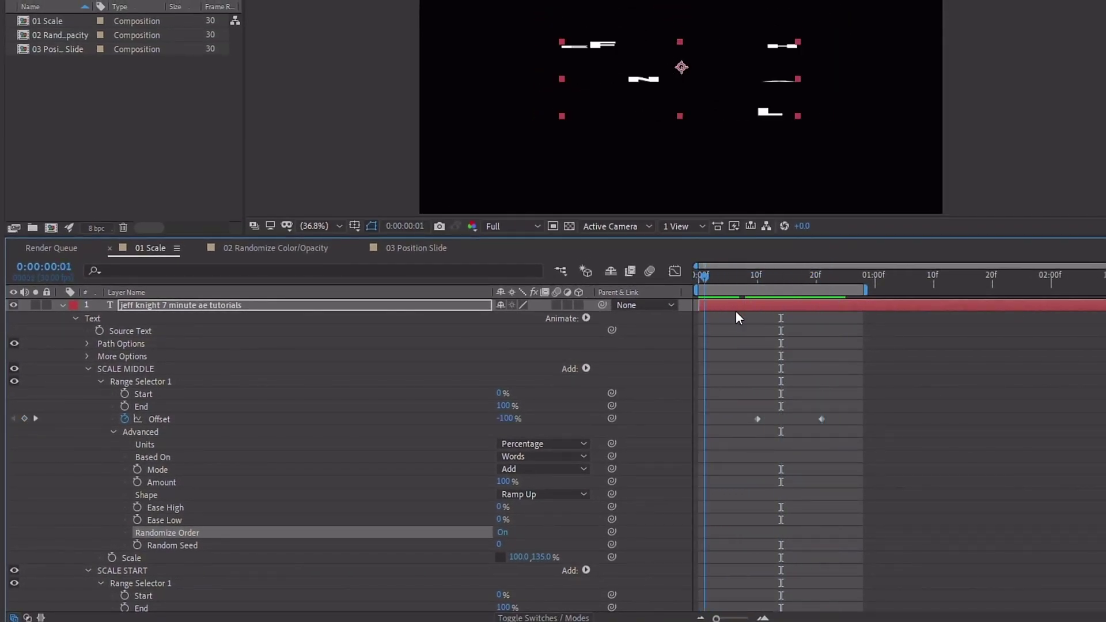
left_click_drag(711, 309, 799, 314)
Move both Offset keyframes earlier and switch Based On to Characters, previewing the result.
key("space")
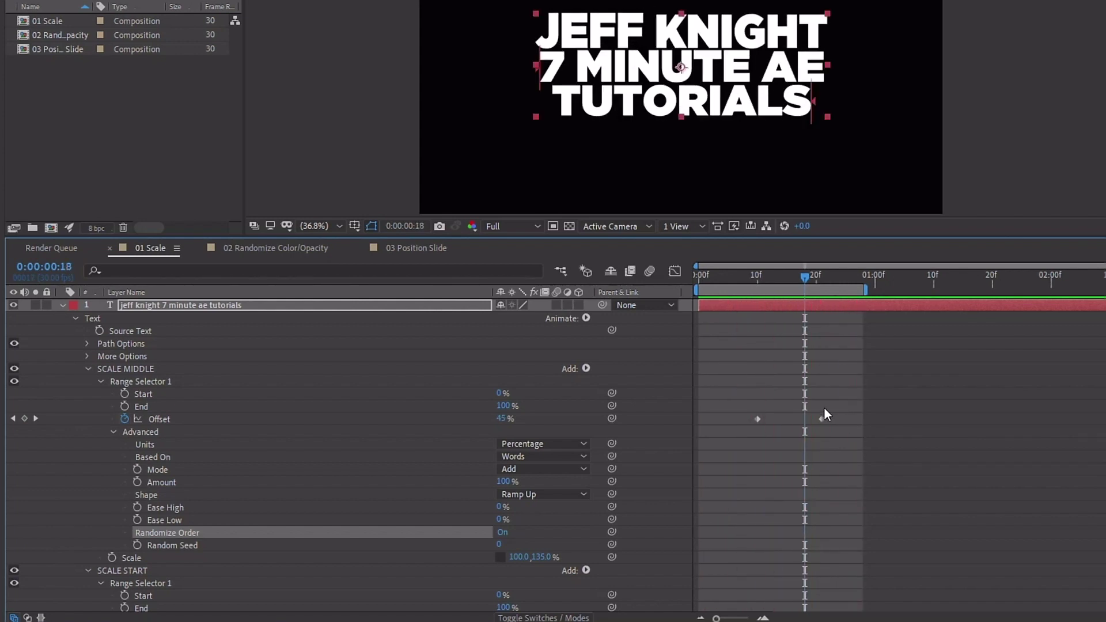
left_click_drag(824, 407, 735, 426)
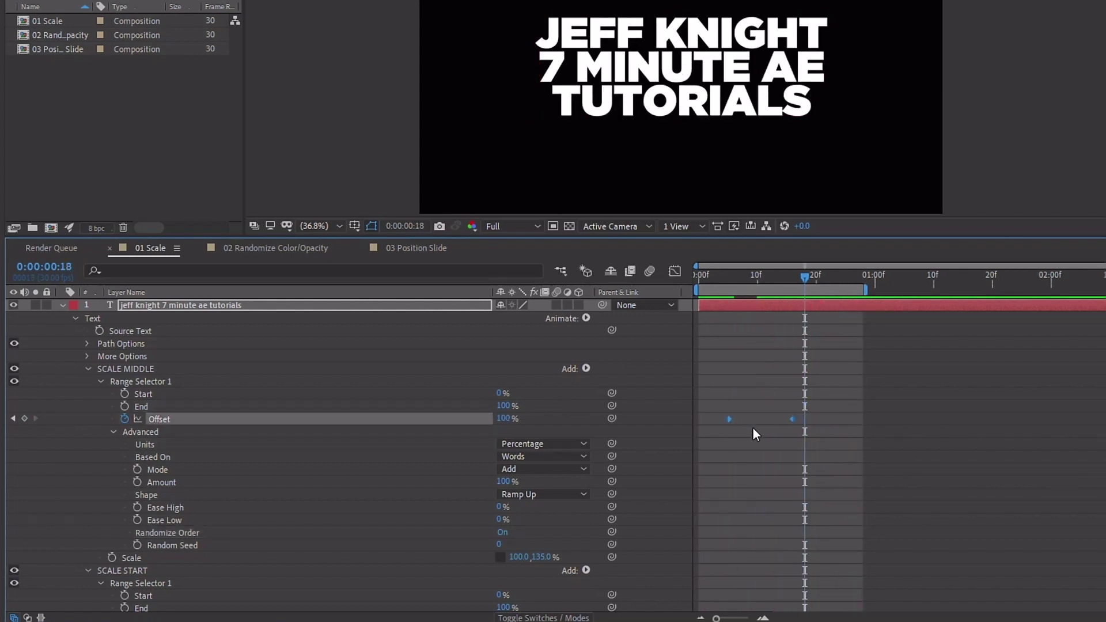
key("space")
left_click(541, 457)
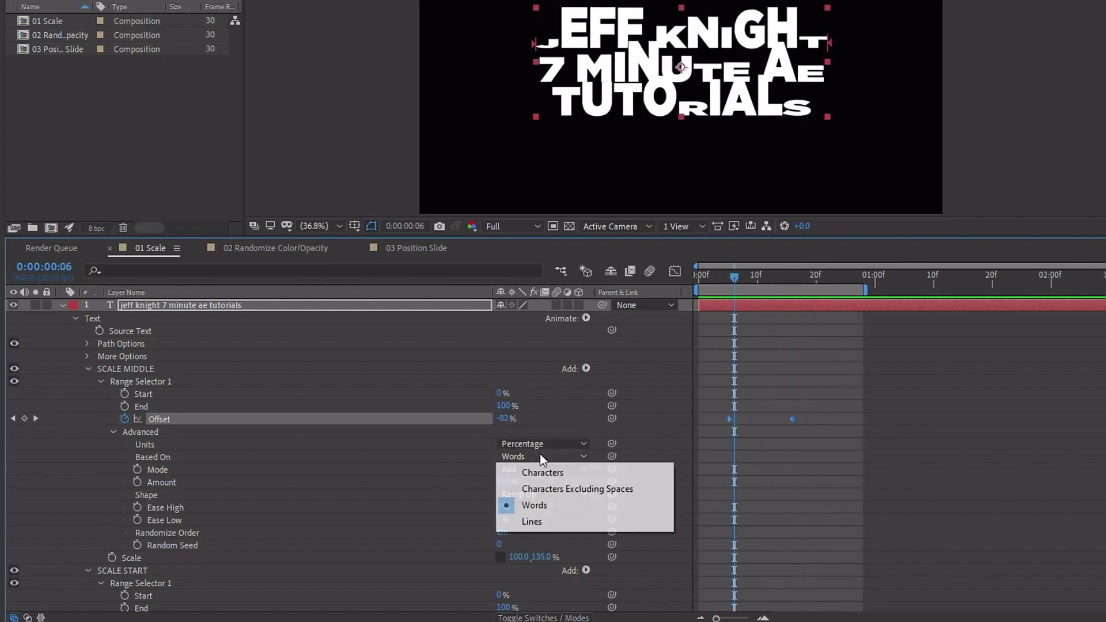
left_click(568, 473)
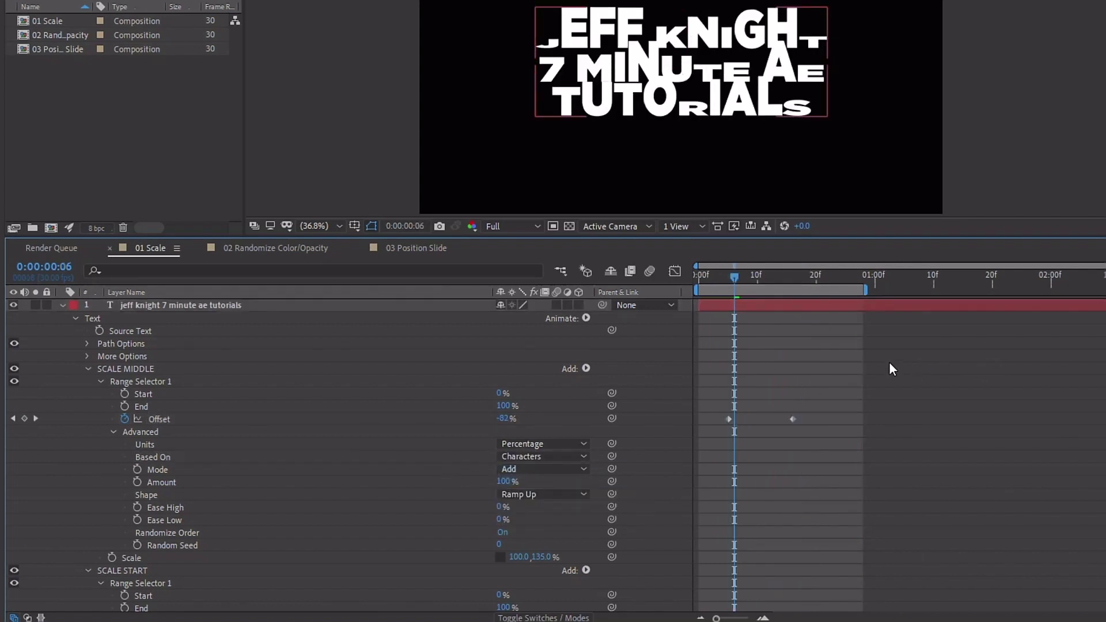
key("space")
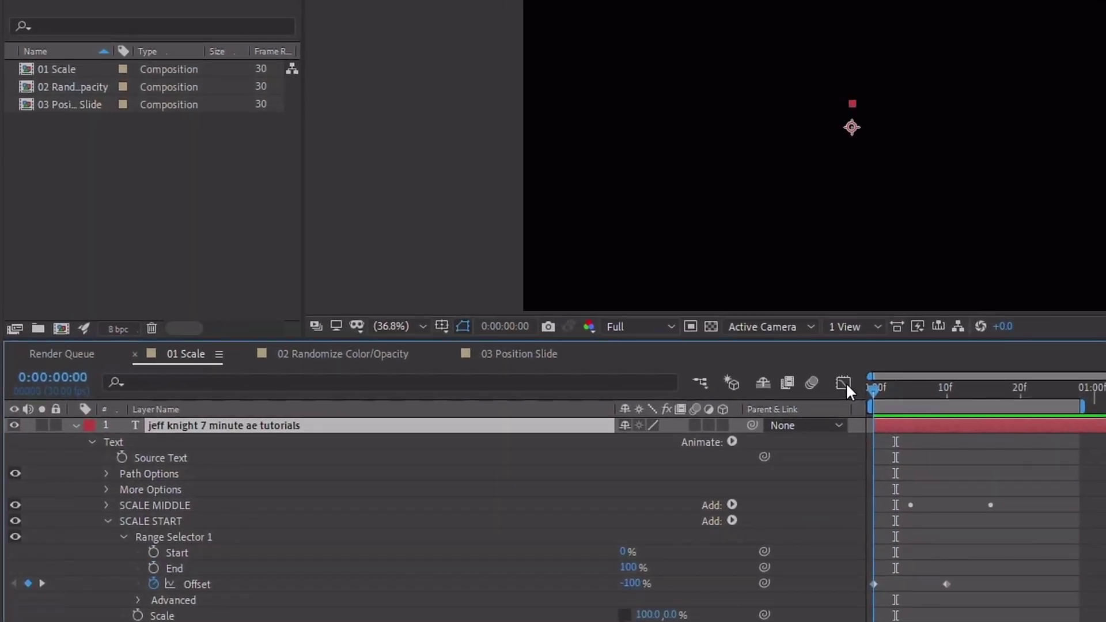
Collapse the Text properties and select the Text and Transform groups.
left_click(91, 442)
left_click(92, 448)
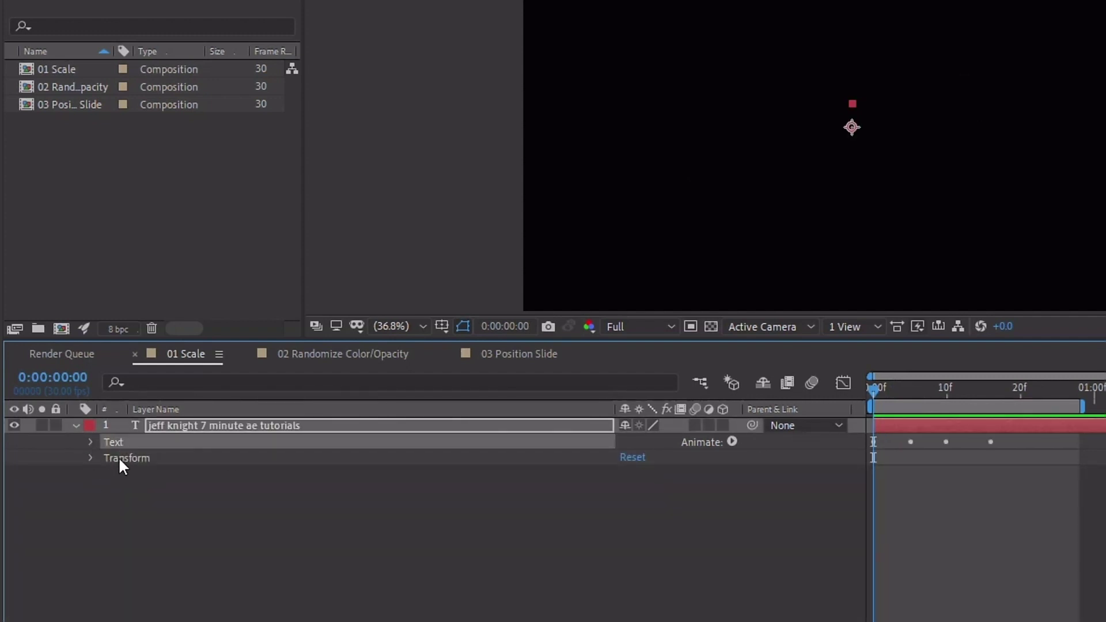
left_click(108, 456, "shift")
key("space")
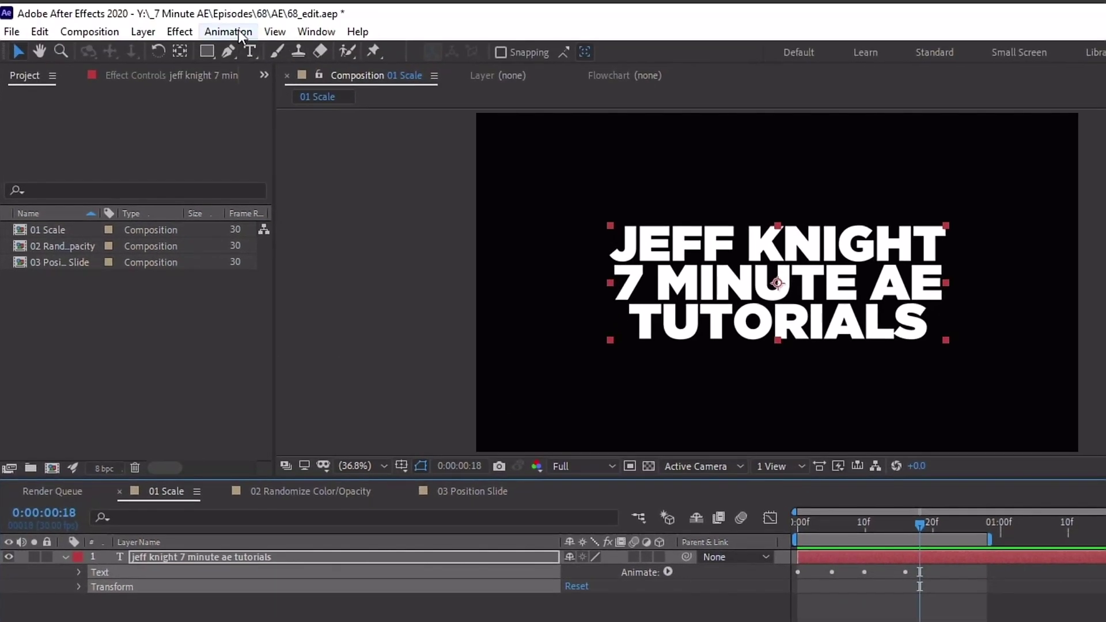
left_click(229, 31)
Save preset Scale_Bounce to Documents\Adobe\After Effects 2020\User Presets\7Min_TextAnimators.
left_click(248, 51)
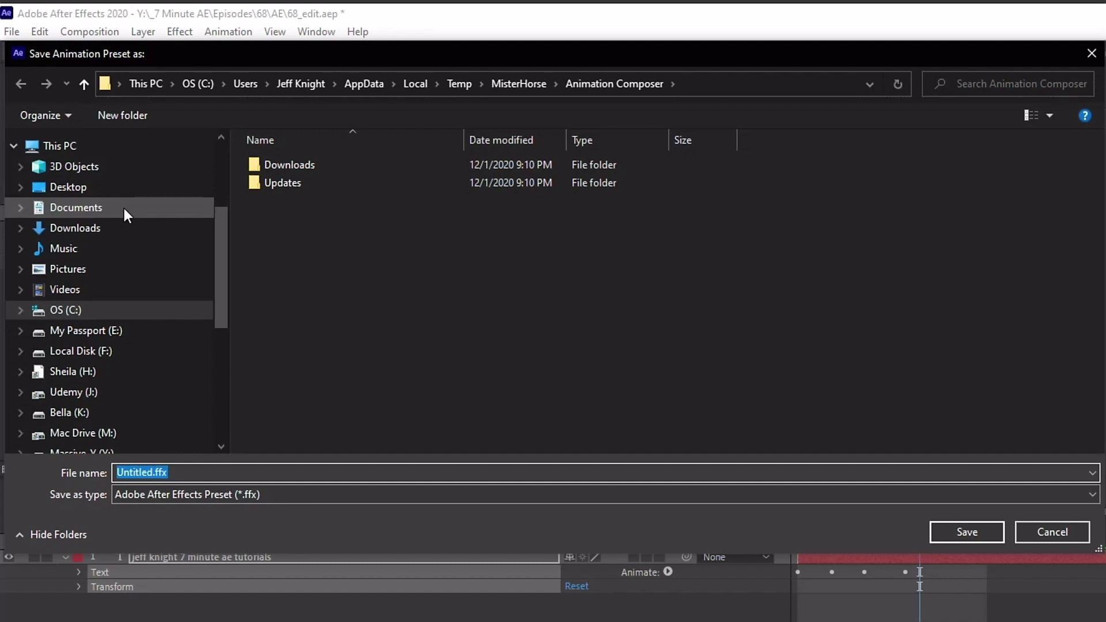
left_click(124, 208)
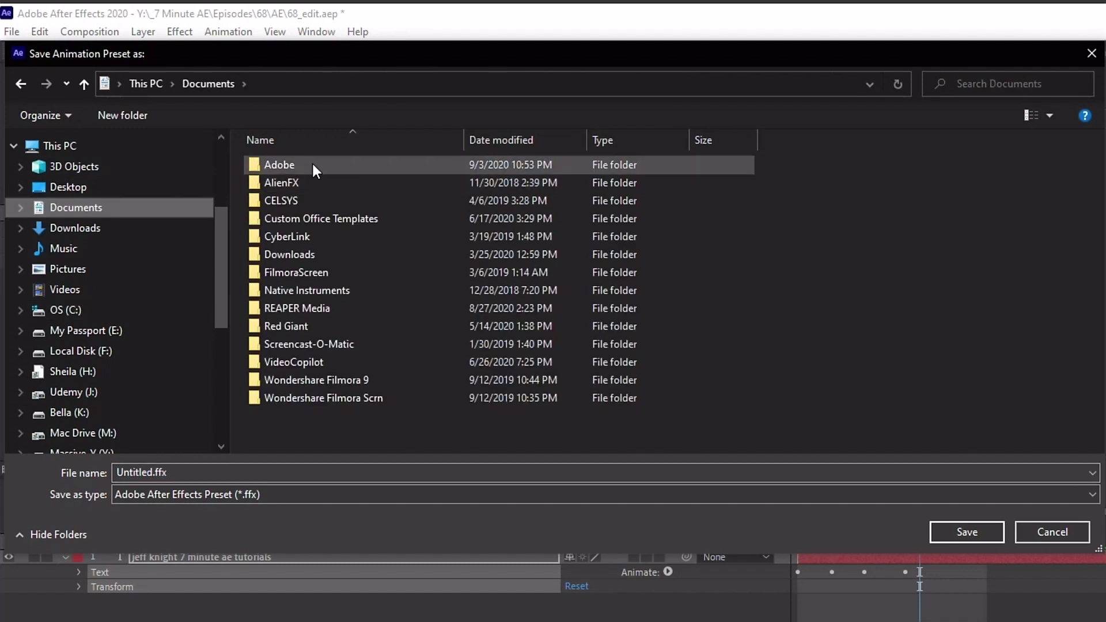
double_click(311, 166)
double_click(362, 186)
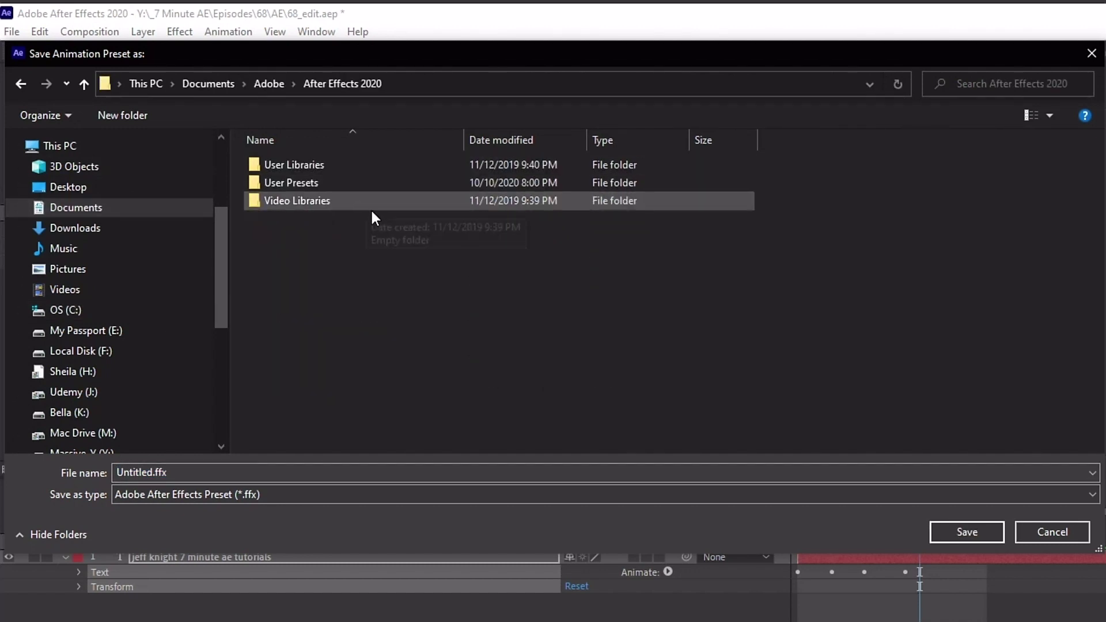
left_click(324, 186)
double_click(324, 186)
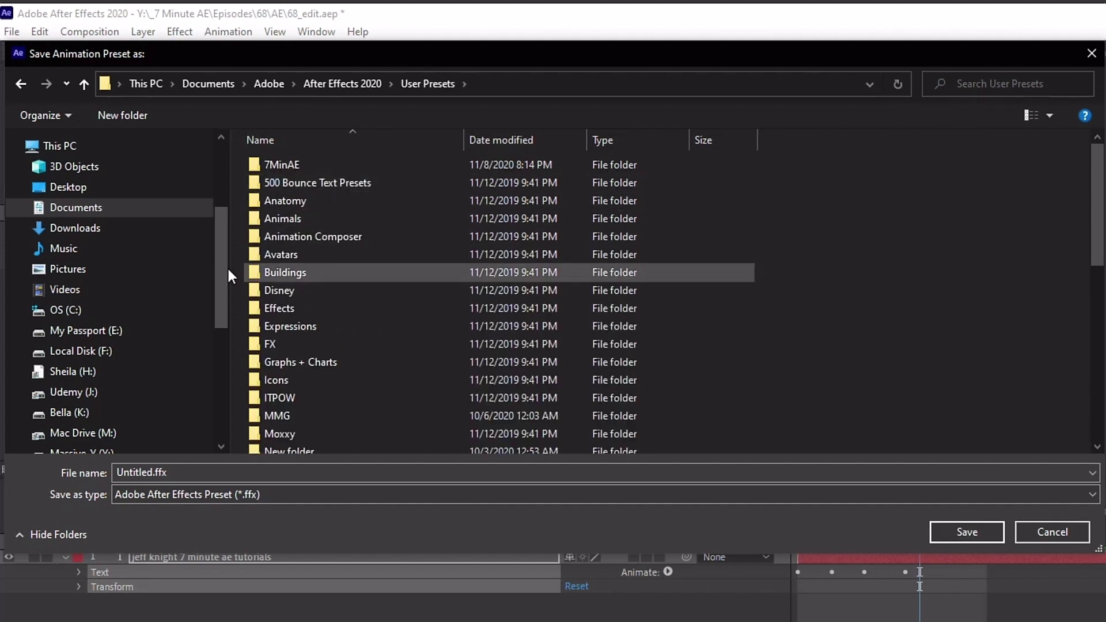
left_click(149, 97)
type("7Min_")
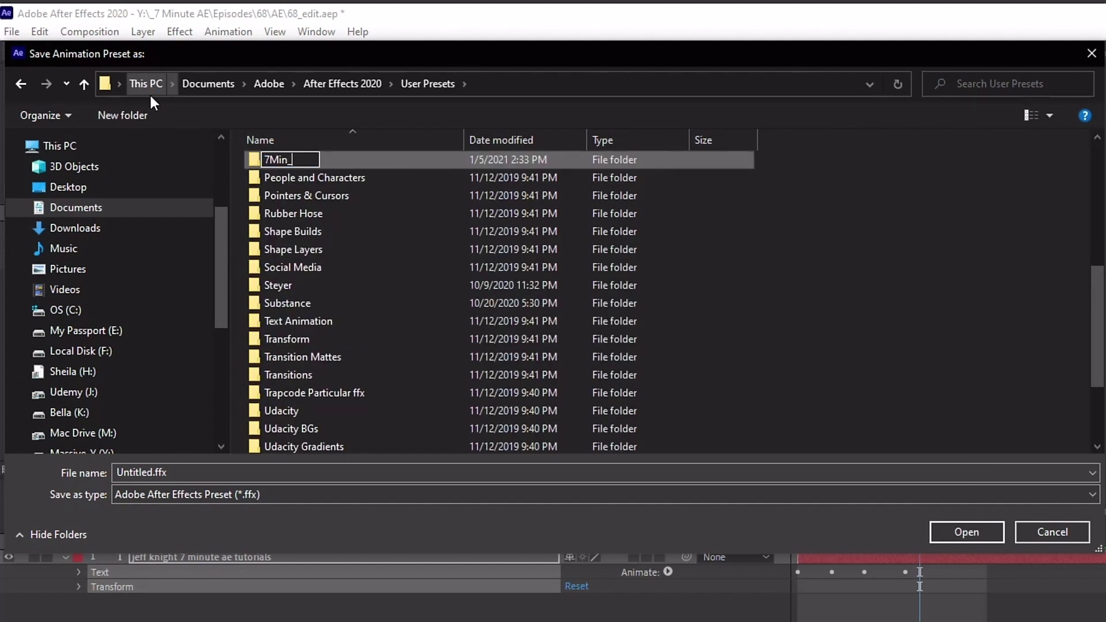
type("TextAnimators")
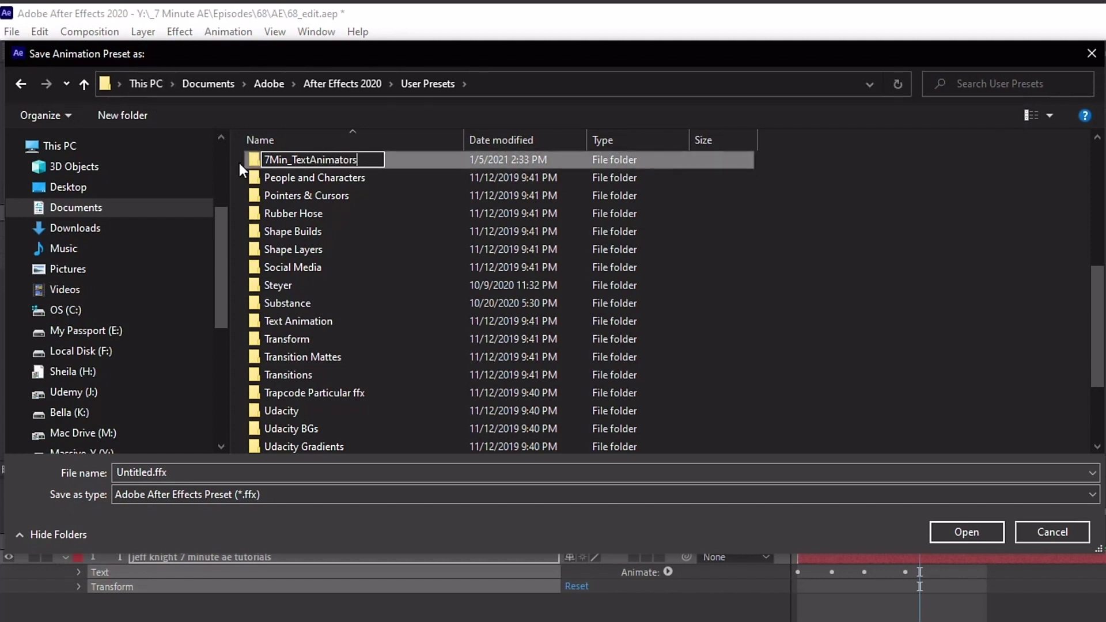
double_click(256, 162)
left_click(206, 467)
type("Scale_Bounce")
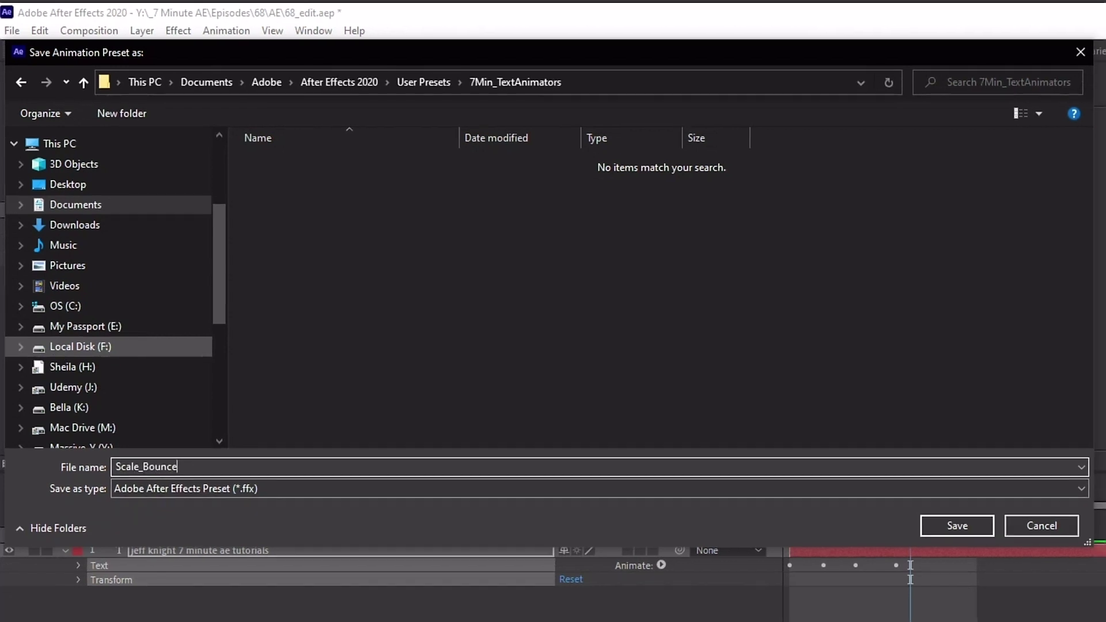
key("Return")
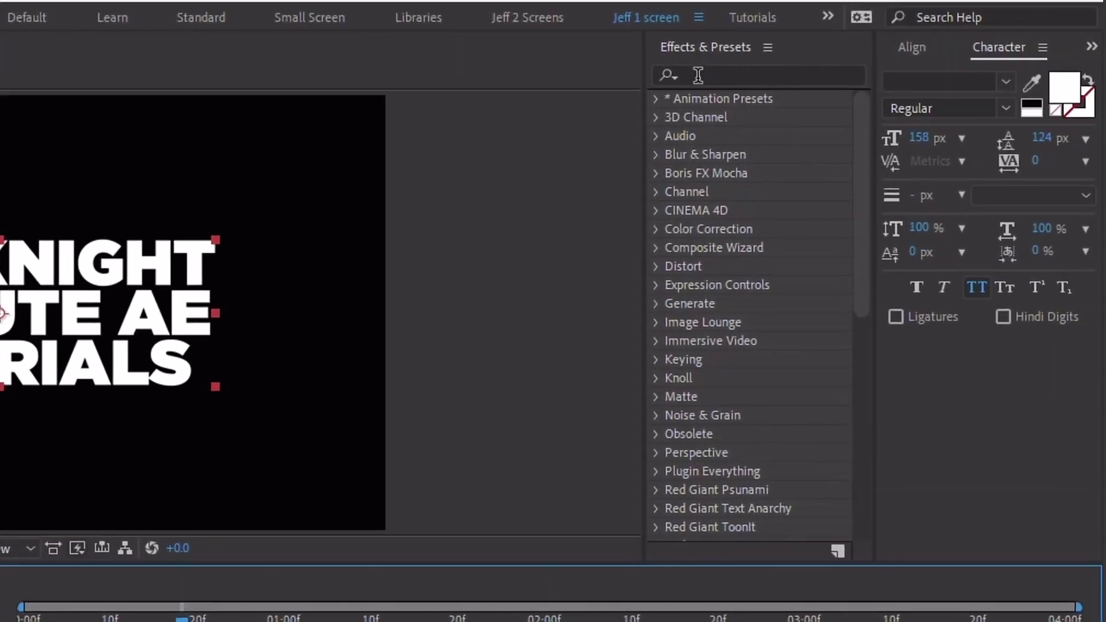
Search Effects & Presets for 'Scale_' and select the Scale_Bounce preset.
left_click(720, 76)
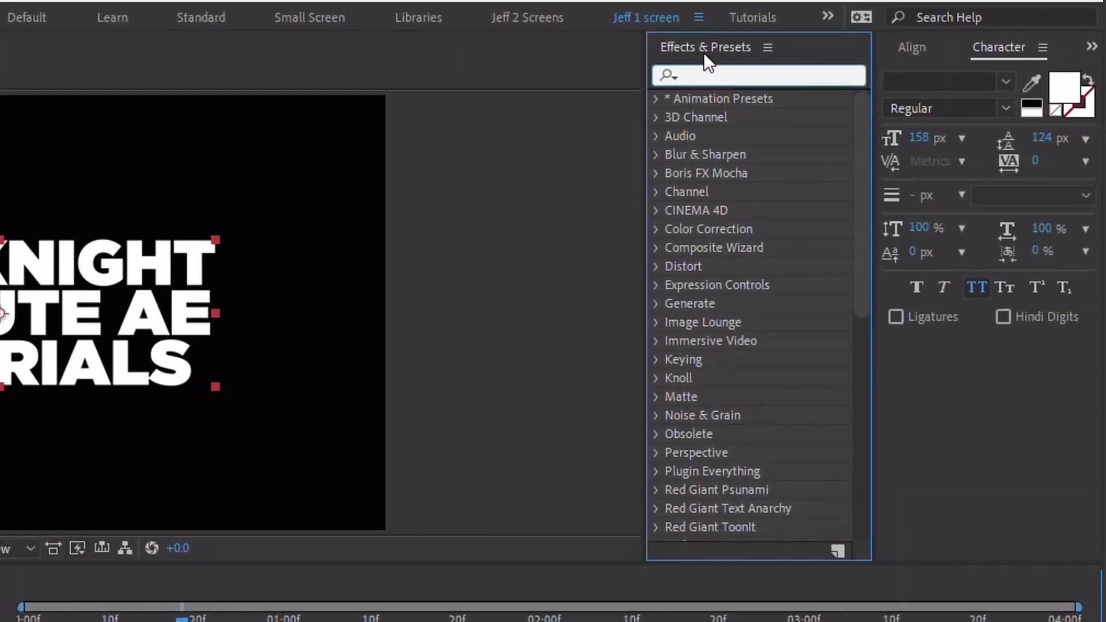
type("Scale")
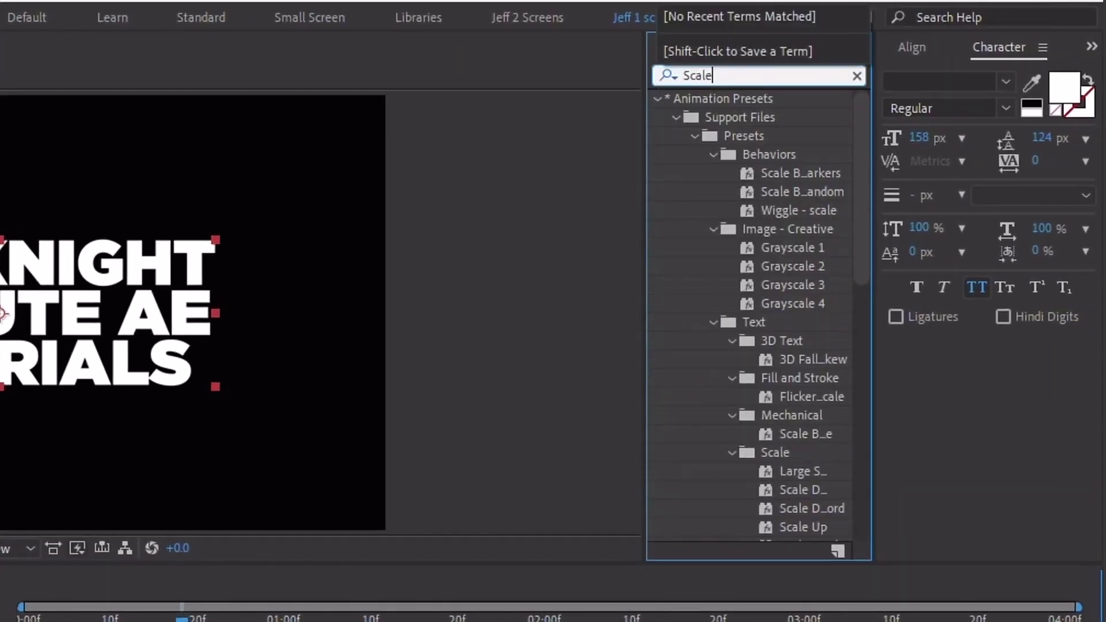
type("_B")
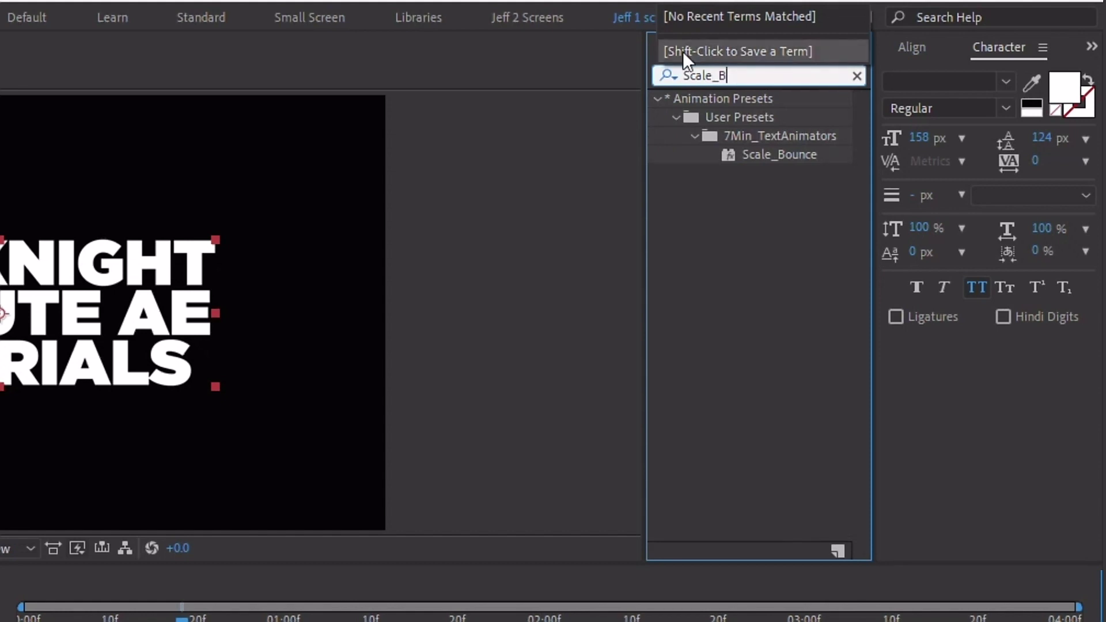
left_click(734, 117)
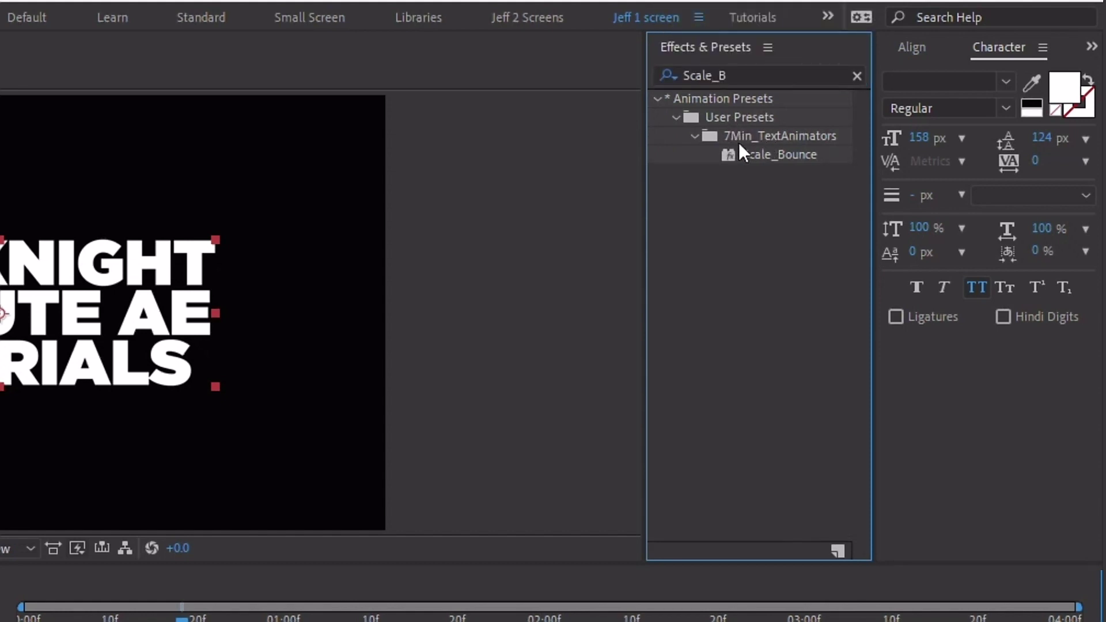
left_click(790, 154)
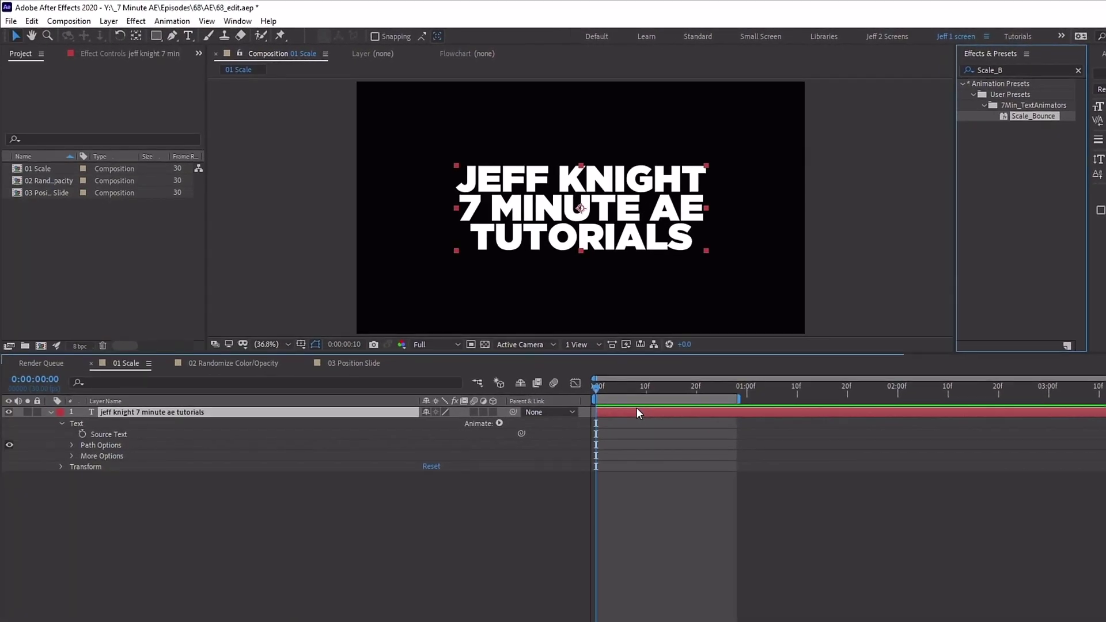
Delete and restore the title layer, preview Scale_Bounce, and reveal SCALE MIDDLE and SCALE START.
left_click(638, 409)
key("Delete")
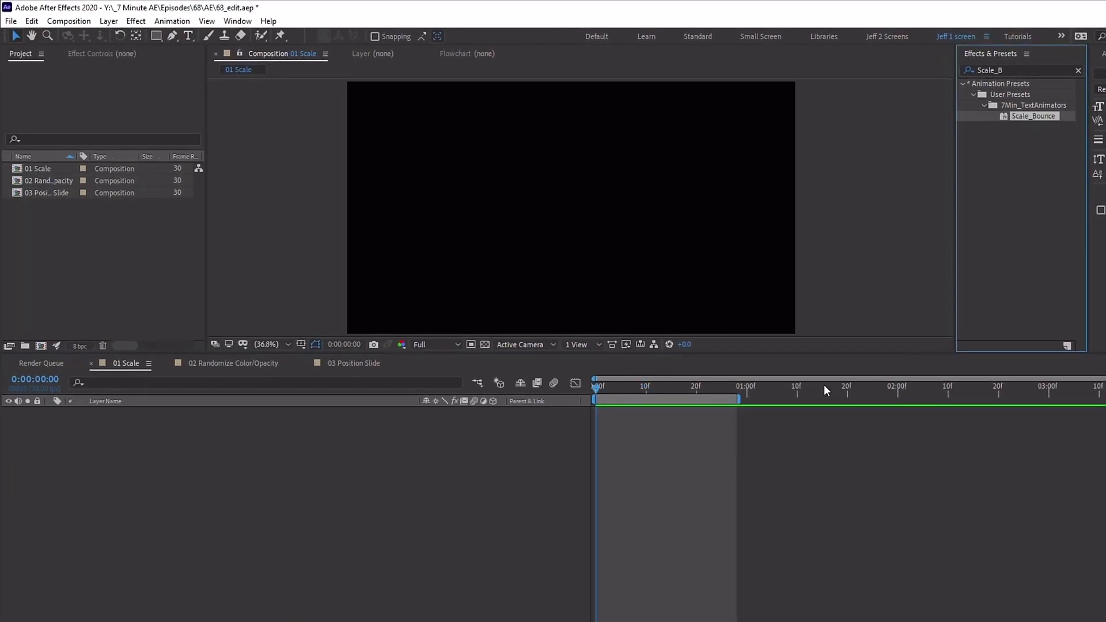
key("ctrl+z")
key("space")
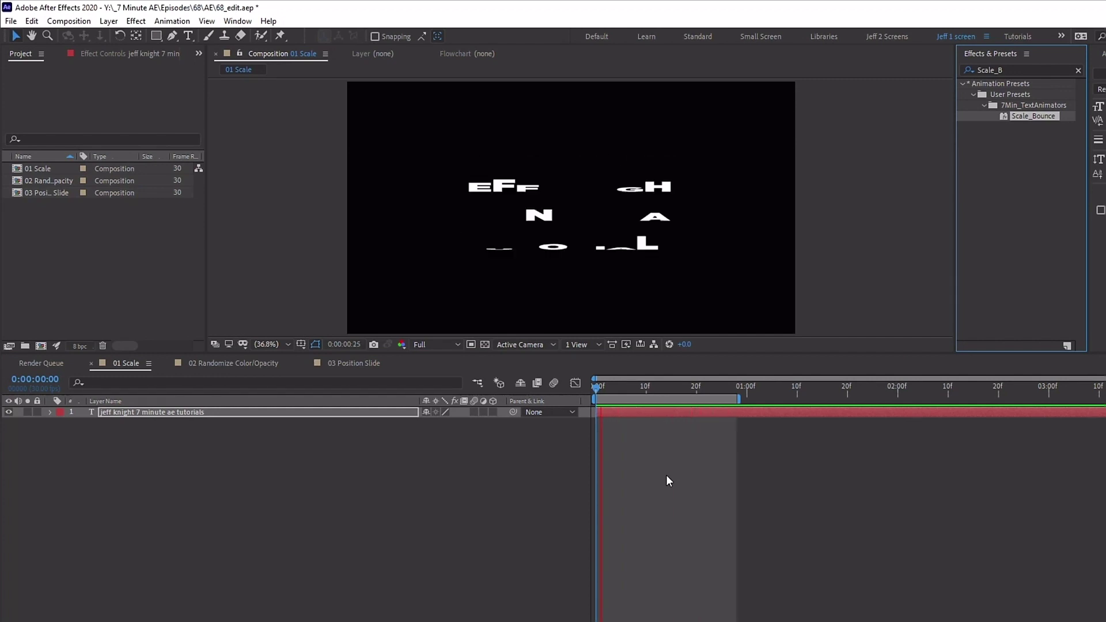
key("u")
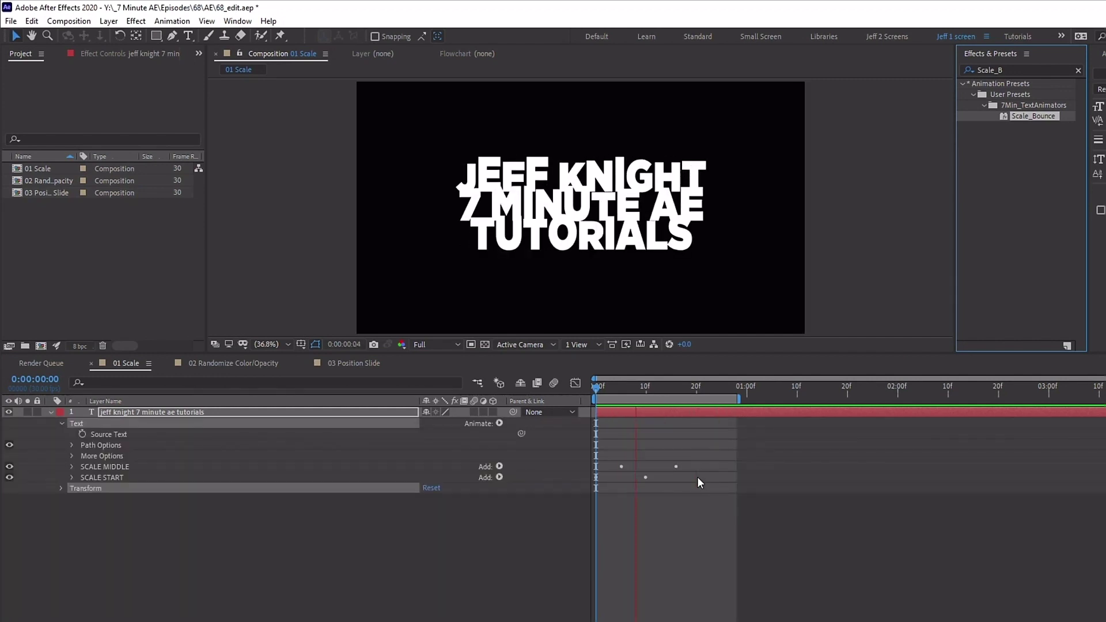